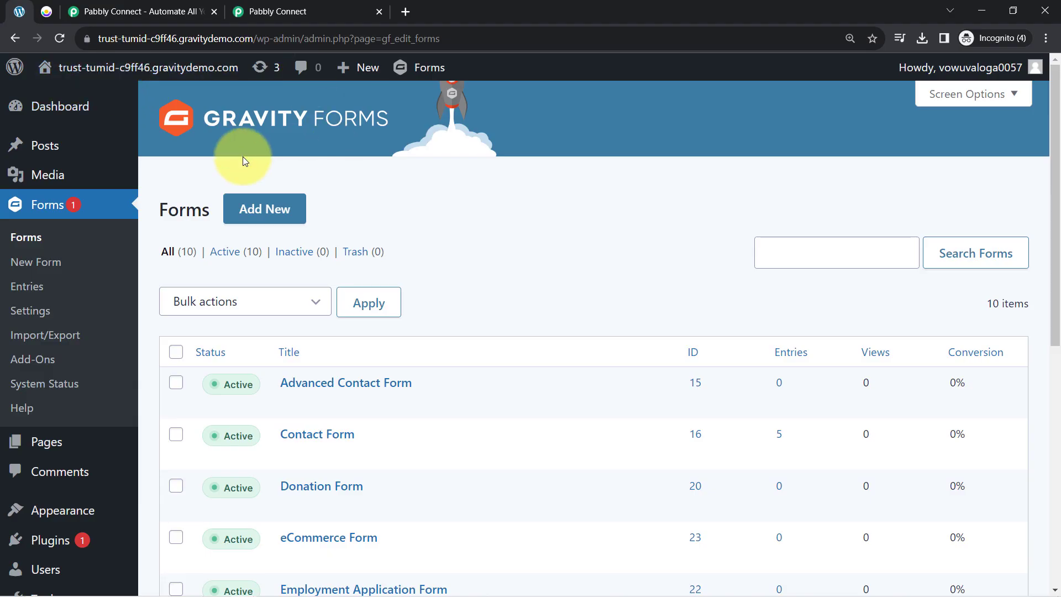
- Flip between the WordPress and Customer.io tabs, then bring up the Pabbly Connect website tab
{"action": "left_click", "coordinate": [57, 13]}
{"action": "left_click_drag", "start_coordinate": [124, 41], "coordinate": [176, 42]}
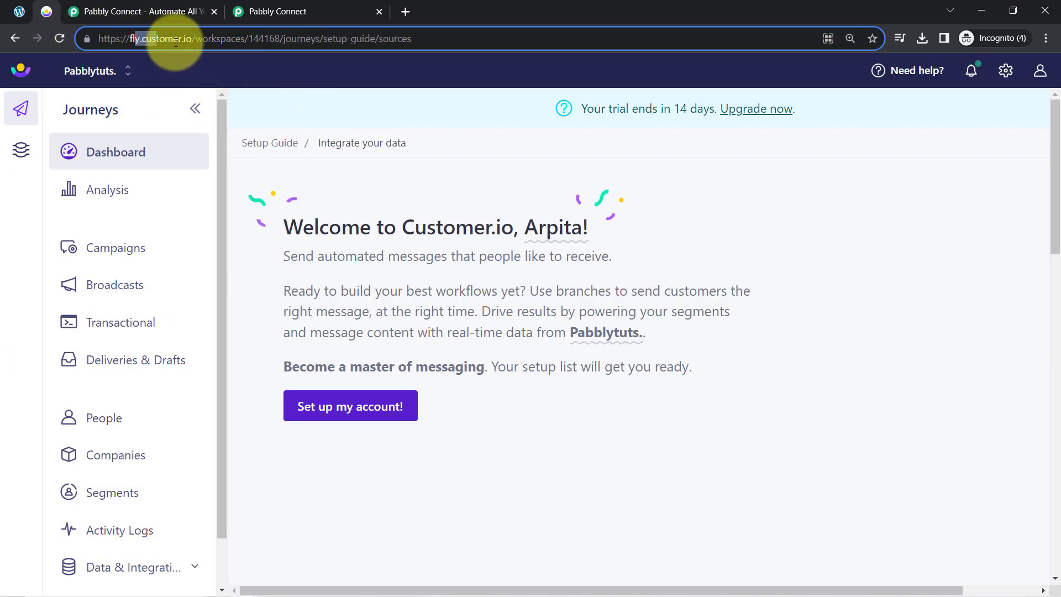
{"action": "left_click", "coordinate": [267, 169]}
{"action": "left_click", "coordinate": [13, 10]}
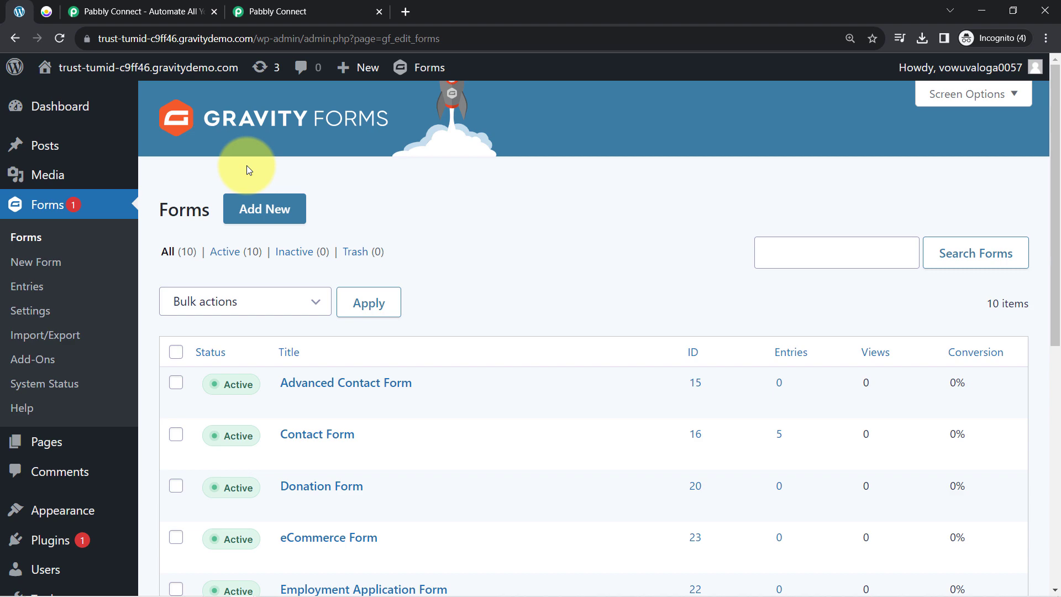
{"action": "left_click", "coordinate": [46, 11]}
{"action": "left_click", "coordinate": [19, 12]}
{"action": "left_click", "coordinate": [46, 11]}
{"action": "left_click", "coordinate": [20, 11]}
{"action": "left_click", "coordinate": [54, 10]}
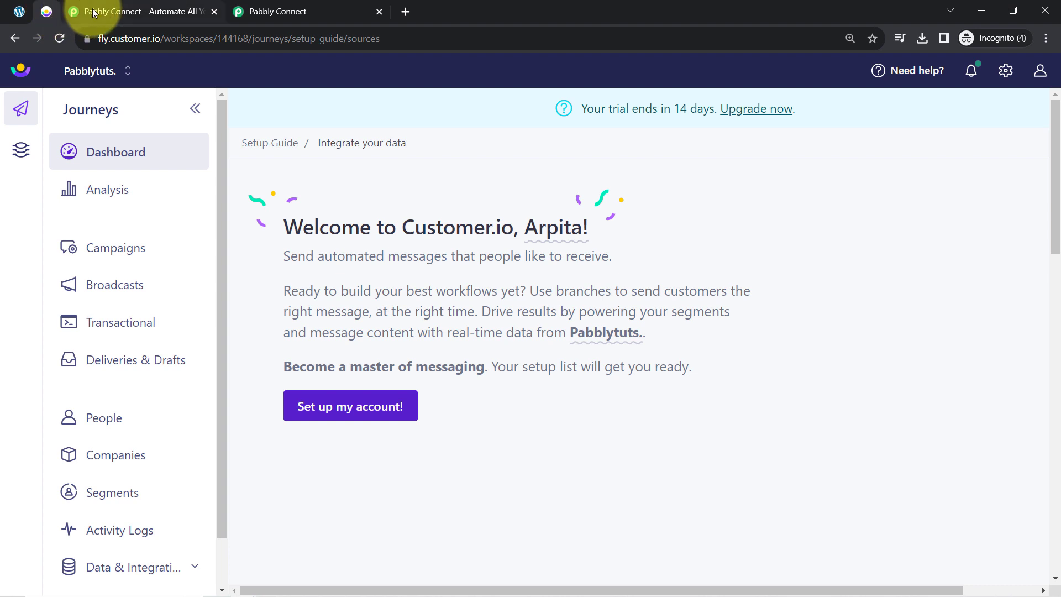
{"action": "left_click", "coordinate": [93, 12]}
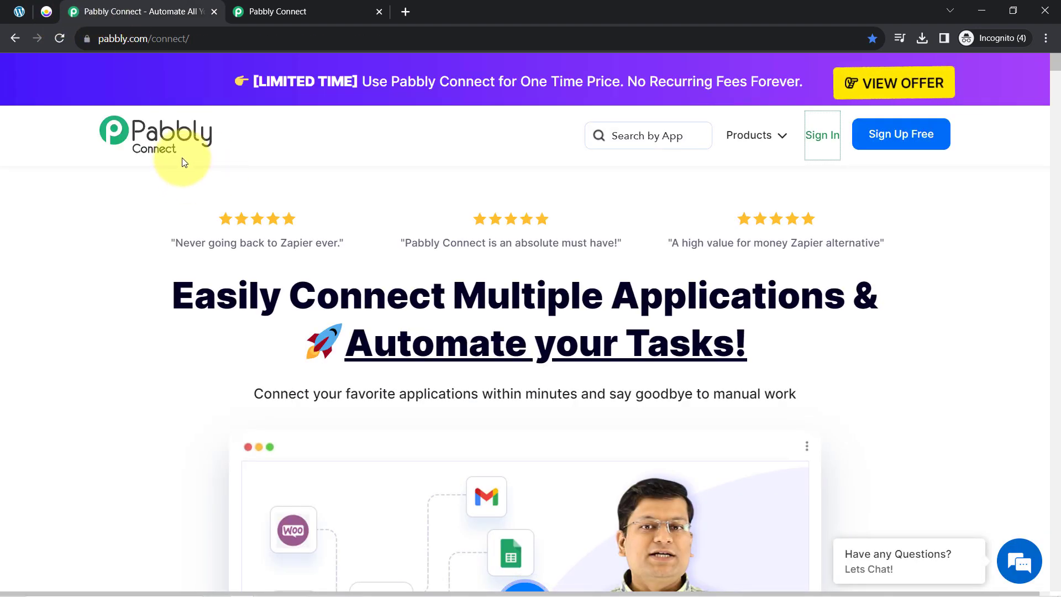
- Dismiss the limited-time offer popup and start a new workflow from the Pabbly Connect dashboard
{"action": "left_click_drag", "start_coordinate": [216, 295], "coordinate": [700, 336]}
{"action": "left_click", "coordinate": [282, 10]}
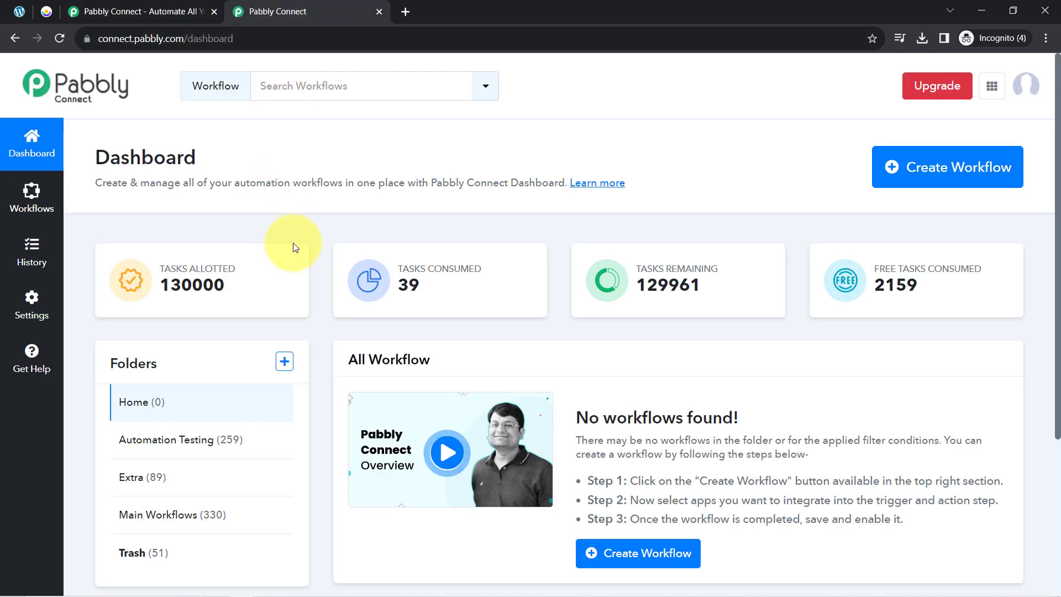
{"action": "left_click", "coordinate": [101, 6]}
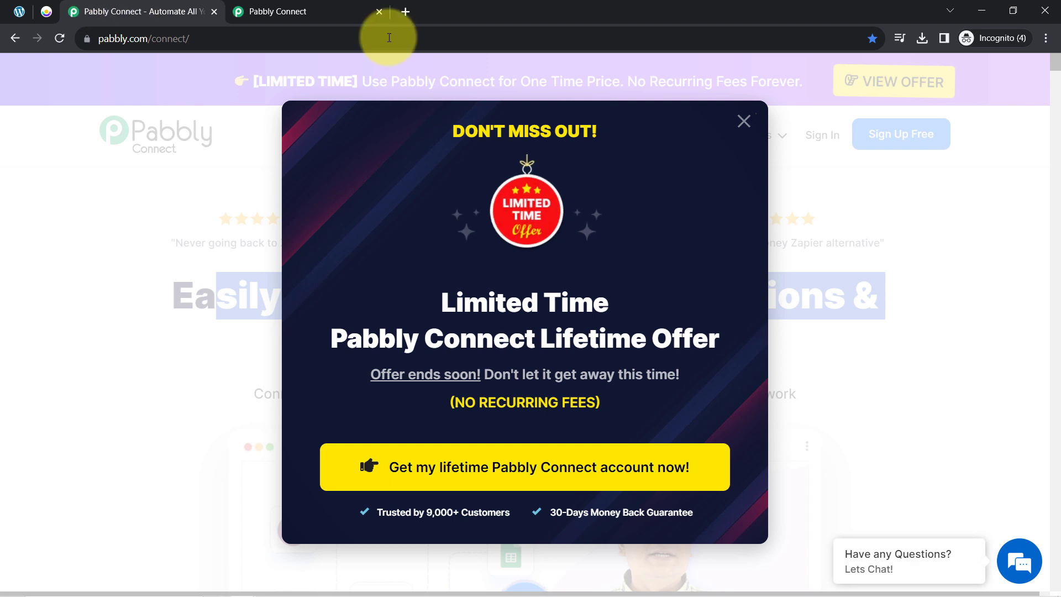
{"action": "left_click", "coordinate": [743, 122]}
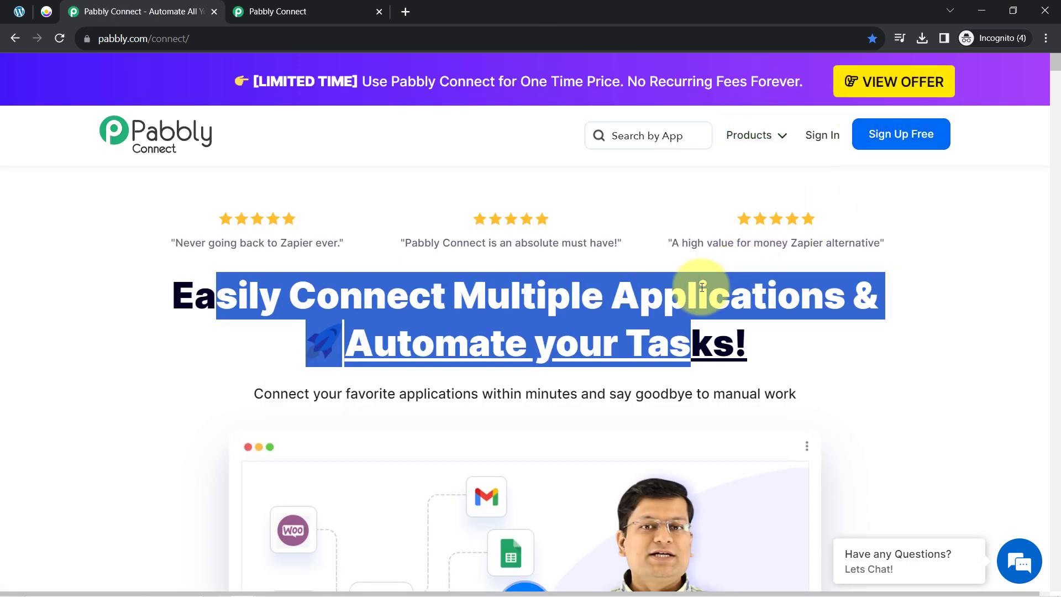
{"action": "left_click", "coordinate": [701, 287]}
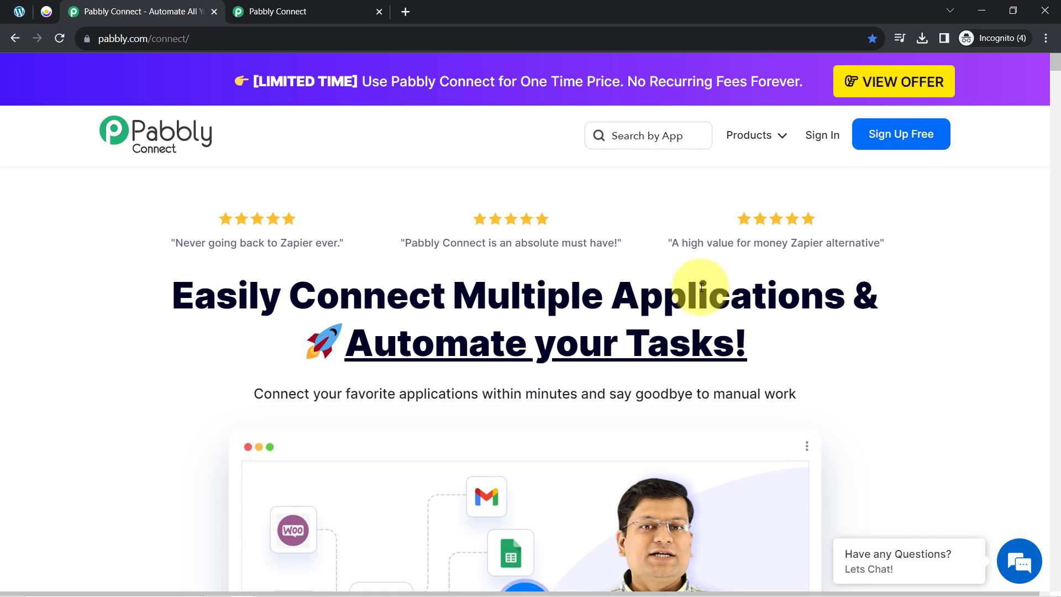
{"action": "left_click", "coordinate": [324, 10]}
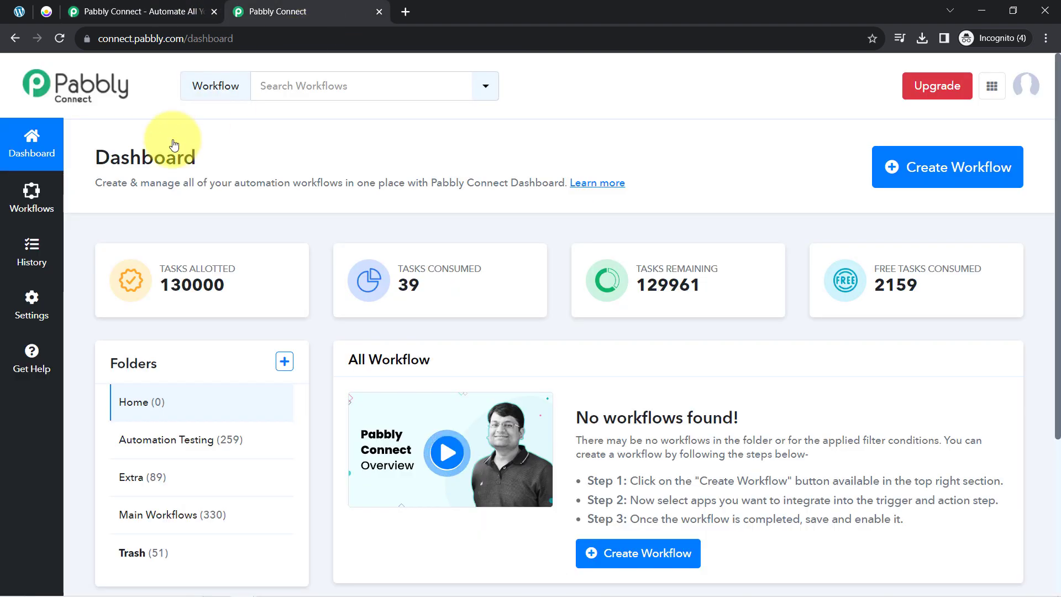
{"action": "left_click_drag", "start_coordinate": [83, 158], "coordinate": [231, 170]}
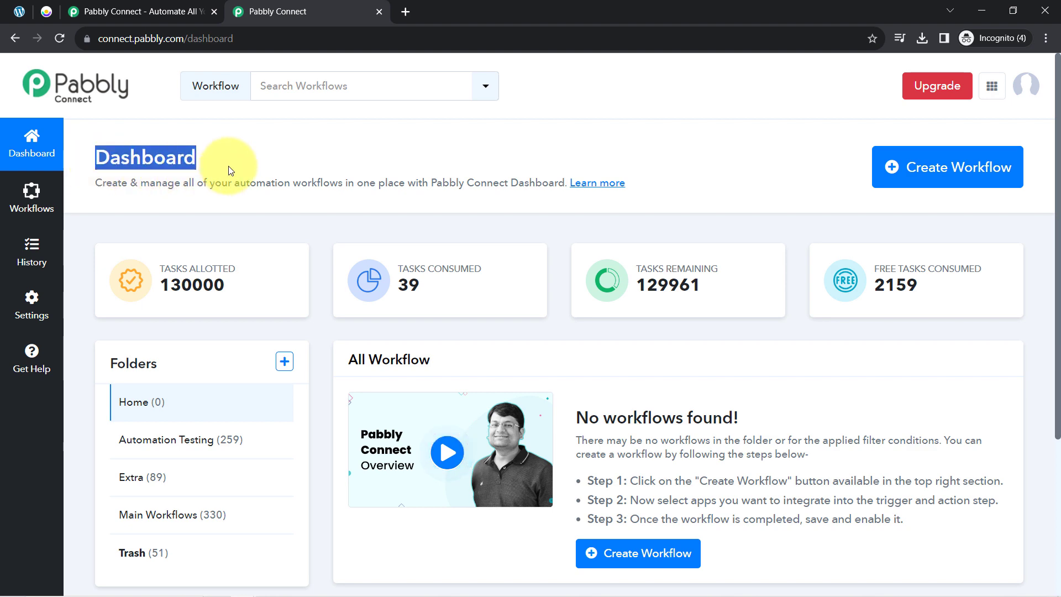
{"action": "left_click", "coordinate": [904, 172]}
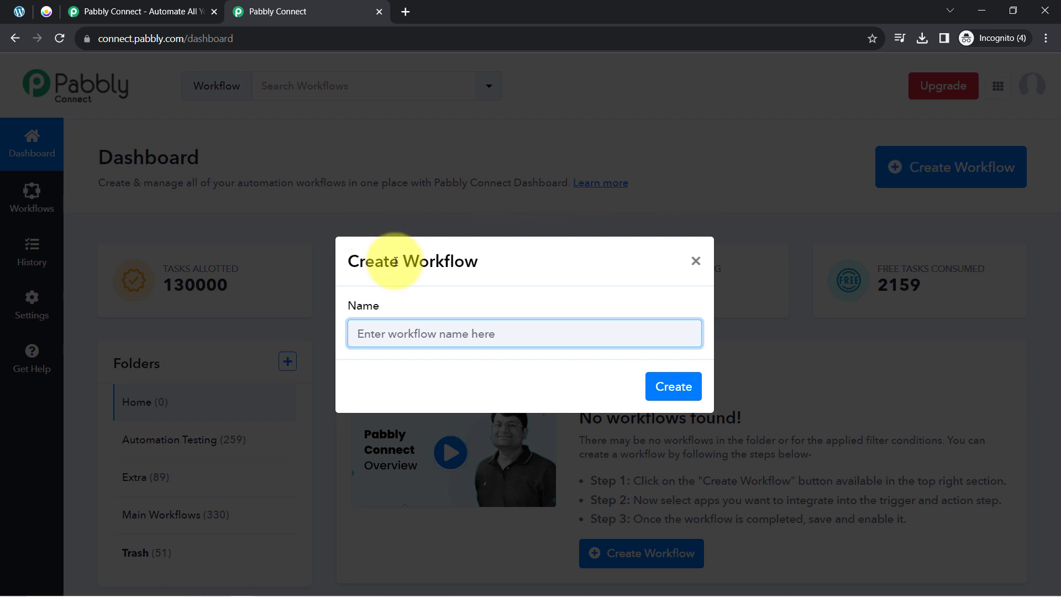
- Name the workflow 'Create Customers in Customer.io from Gravity Form Submission' and create it
{"action": "double_click", "coordinate": [462, 260]}
{"action": "left_click", "coordinate": [396, 342]}
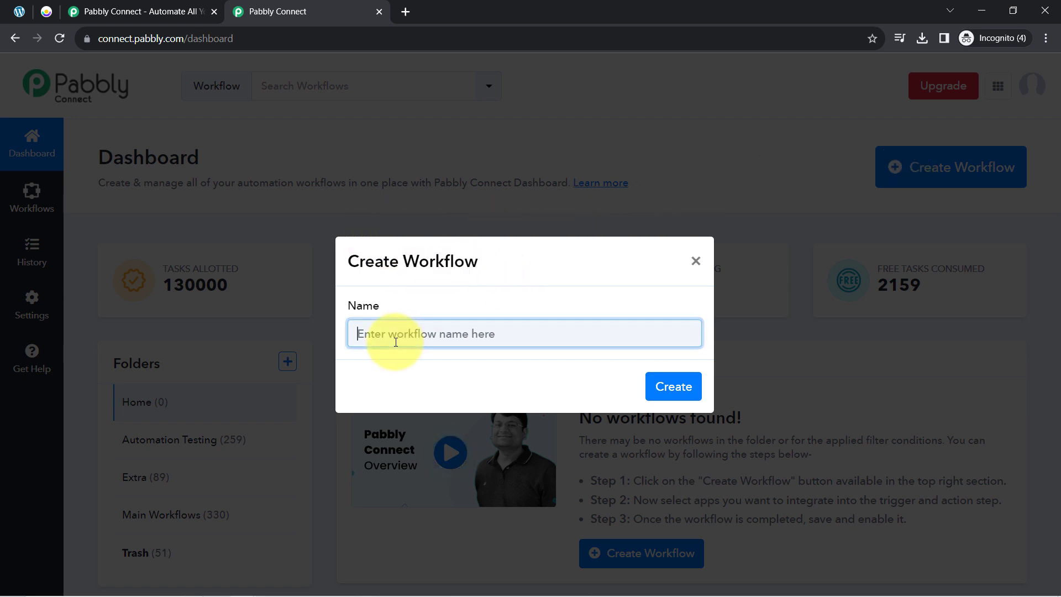
{"action": "left_click_drag", "start_coordinate": [368, 333], "coordinate": [674, 334]}
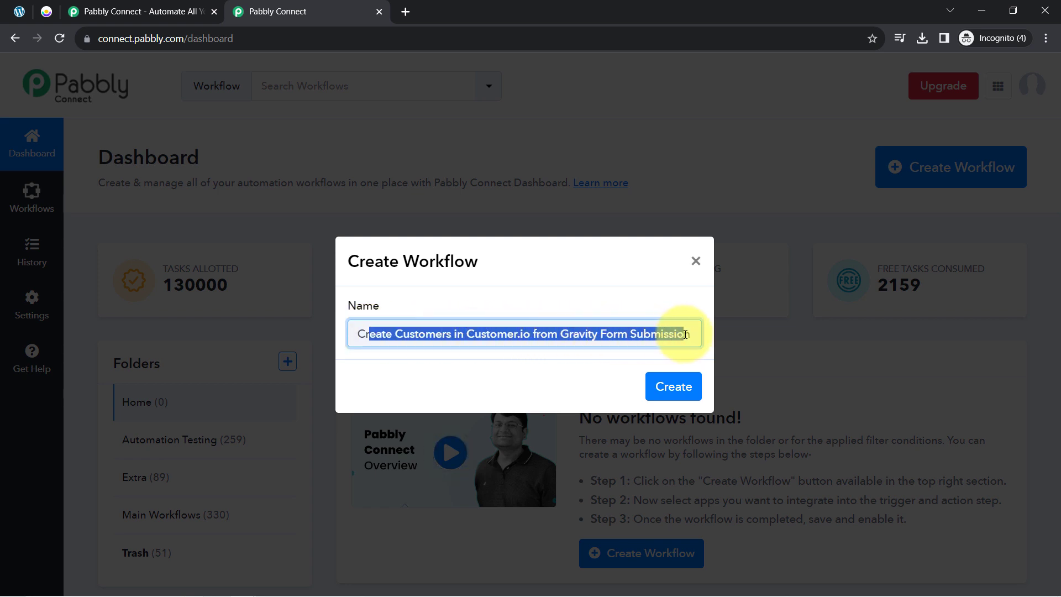
{"action": "left_click", "coordinate": [674, 335]}
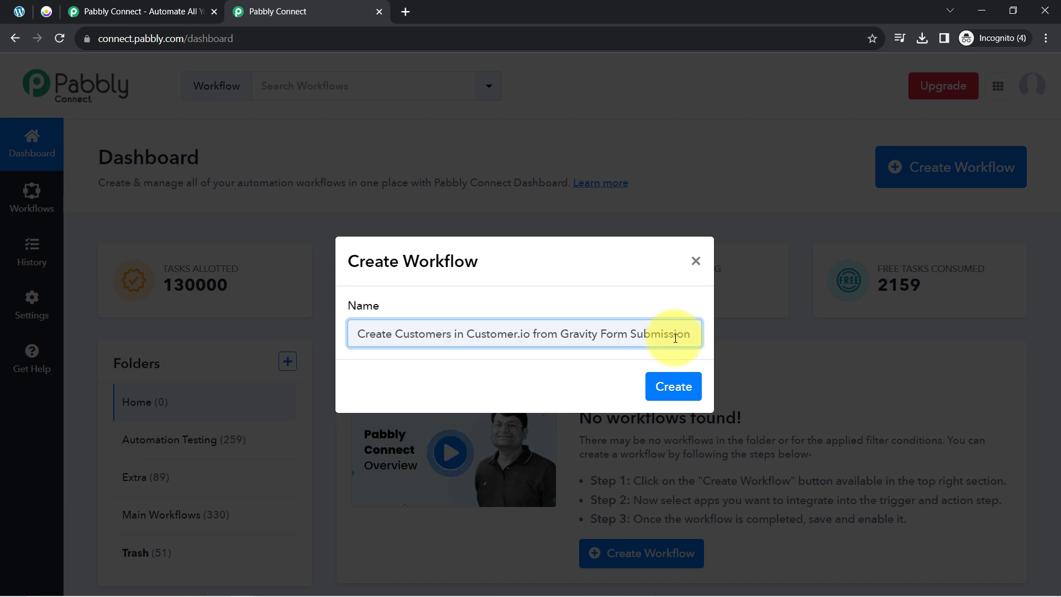
{"action": "left_click", "coordinate": [671, 389]}
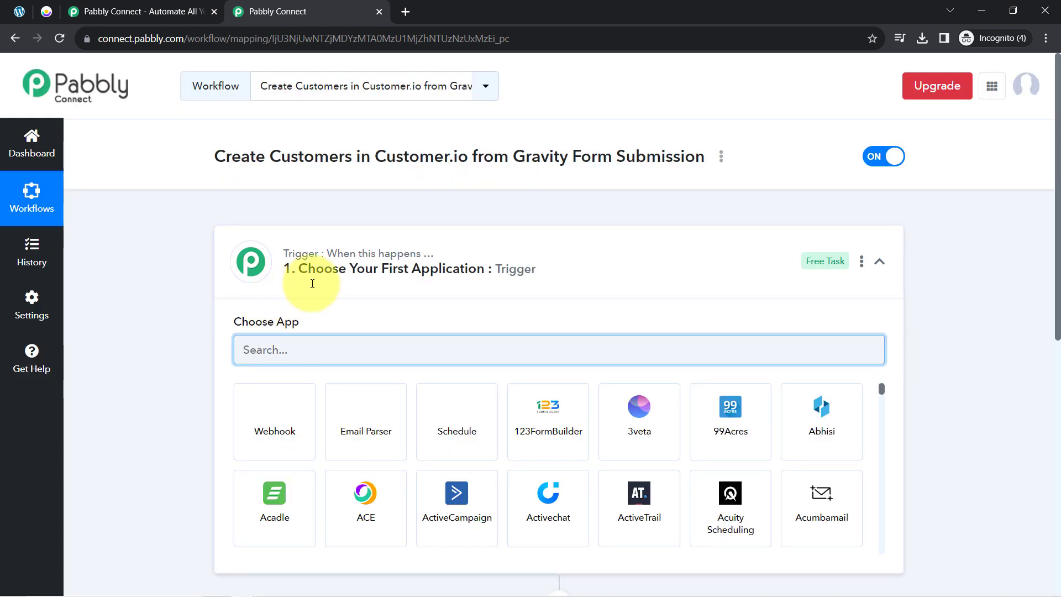
- Search 'grav' in the trigger step's app list and choose Gravity Forms
{"action": "left_click", "coordinate": [348, 273]}
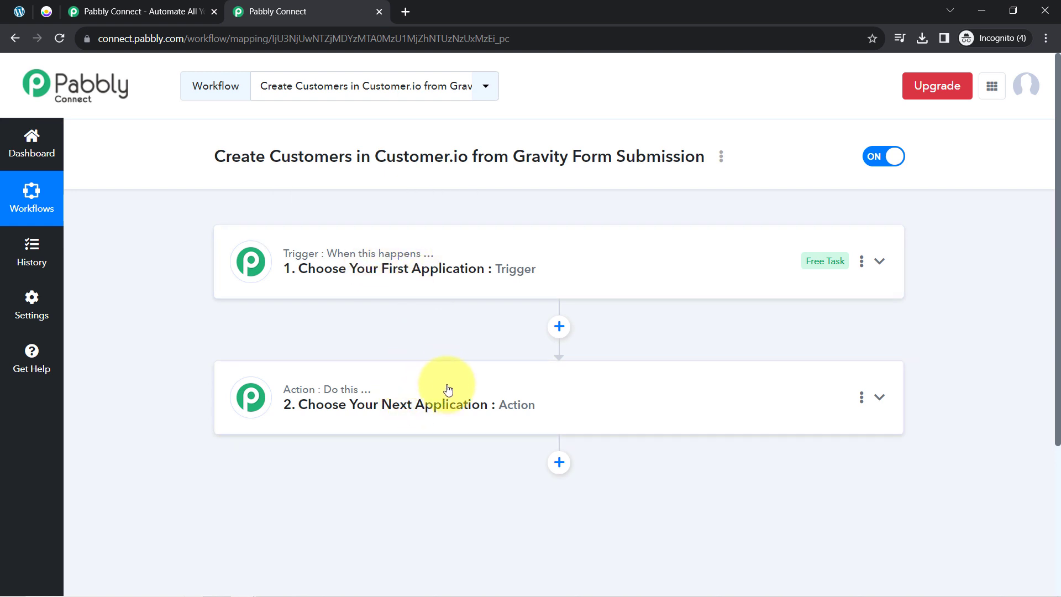
{"action": "mouse_move", "coordinate": [298, 259]}
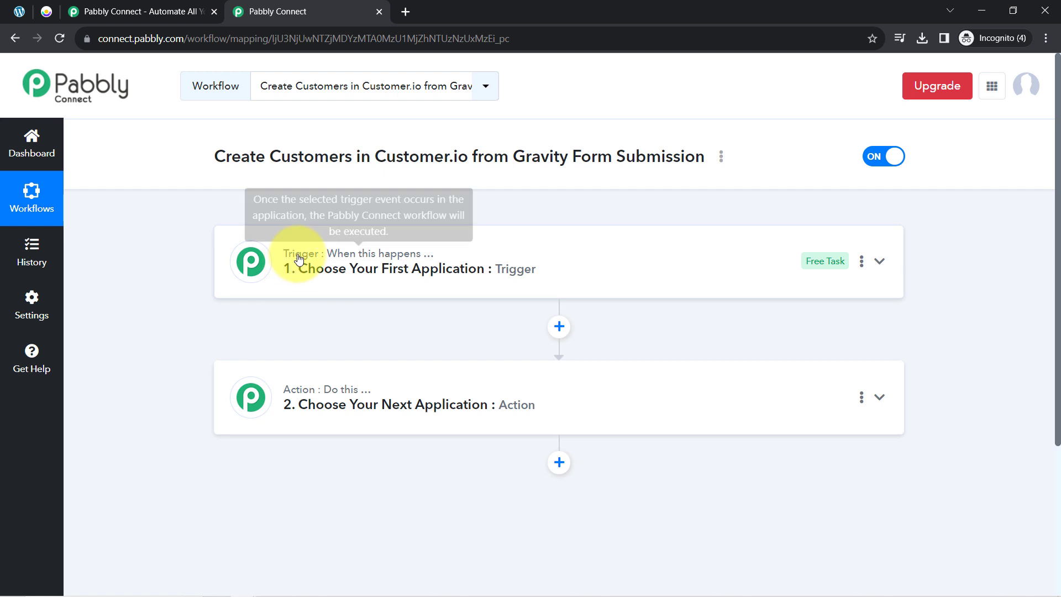
{"action": "mouse_move", "coordinate": [354, 263]}
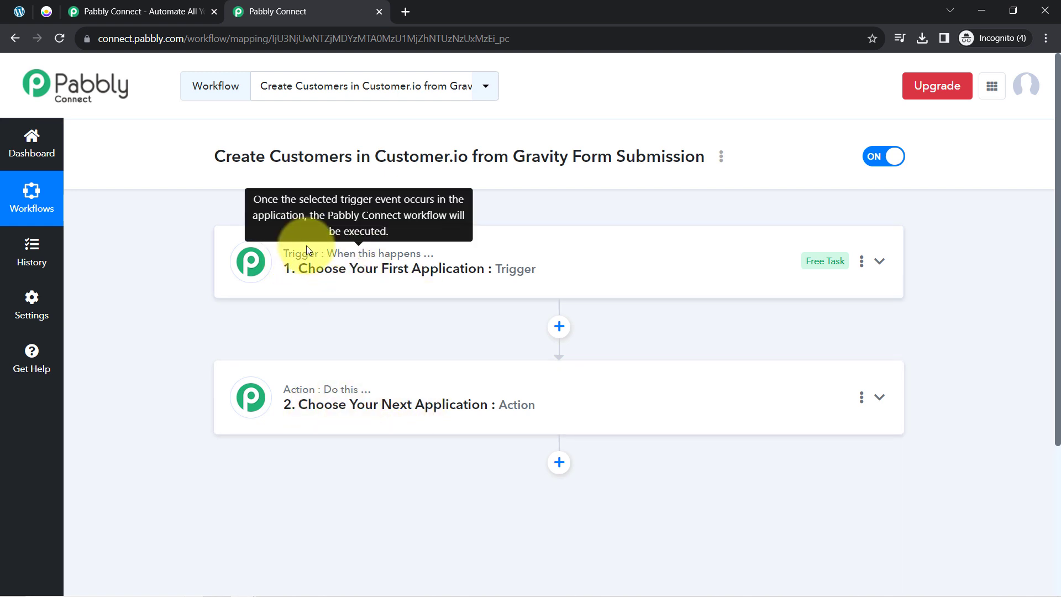
{"action": "mouse_move", "coordinate": [284, 392]}
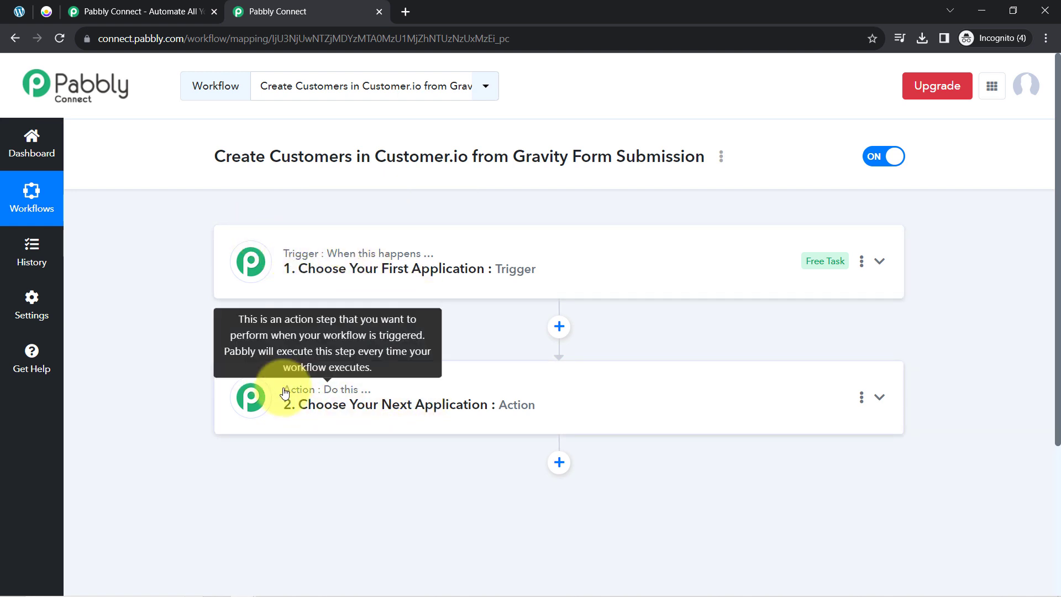
{"action": "double_click", "coordinate": [323, 270]}
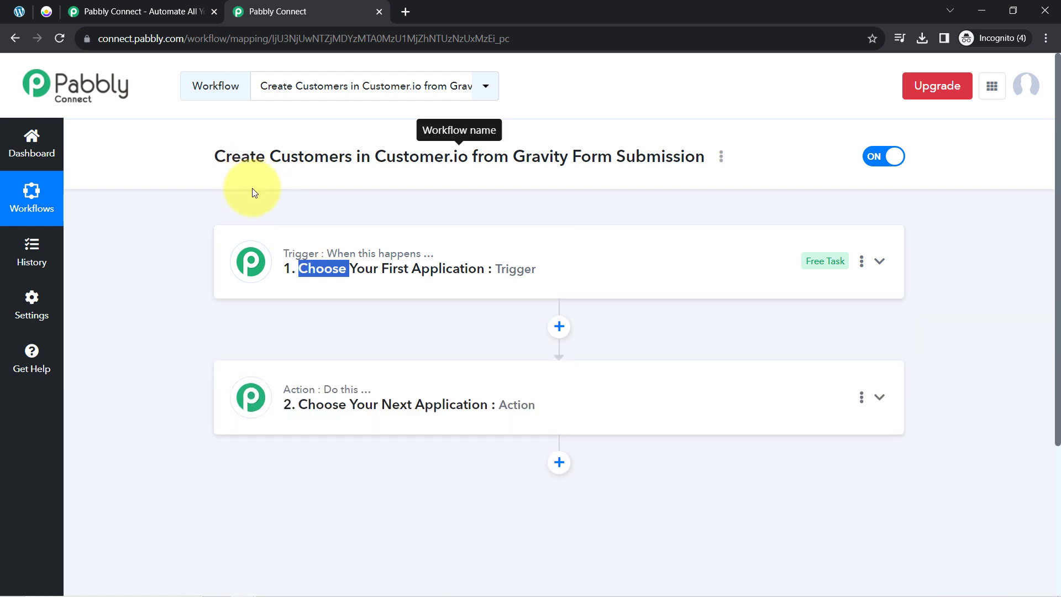
{"action": "left_click", "coordinate": [320, 267]}
{"action": "left_click_drag", "start_coordinate": [704, 156], "coordinate": [184, 156]}
{"action": "left_click", "coordinate": [197, 243]}
{"action": "left_click", "coordinate": [293, 349]}
{"action": "type", "text": "gravi"}
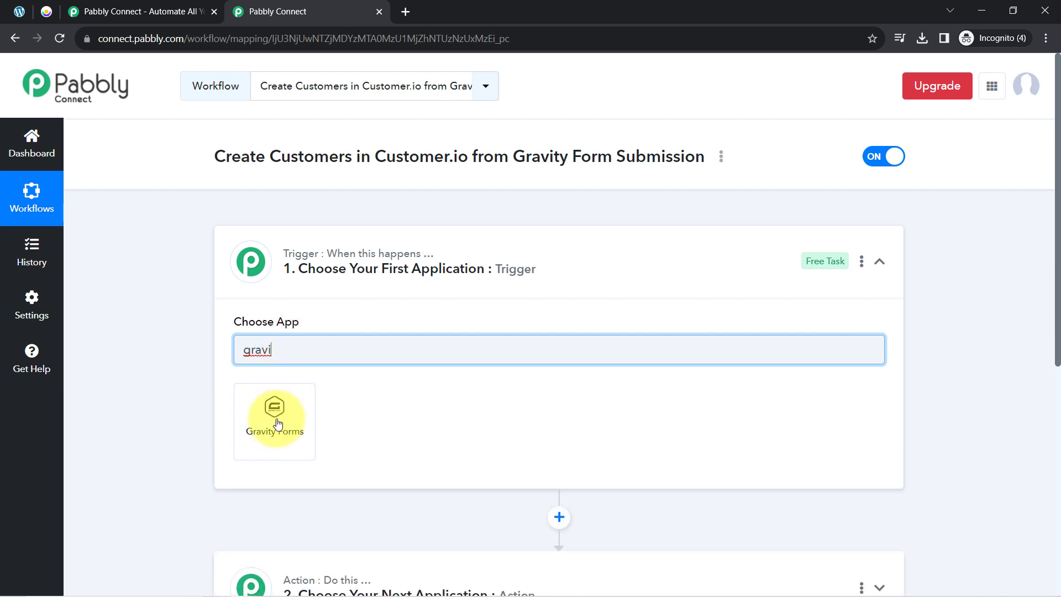
{"action": "left_click", "coordinate": [278, 426]}
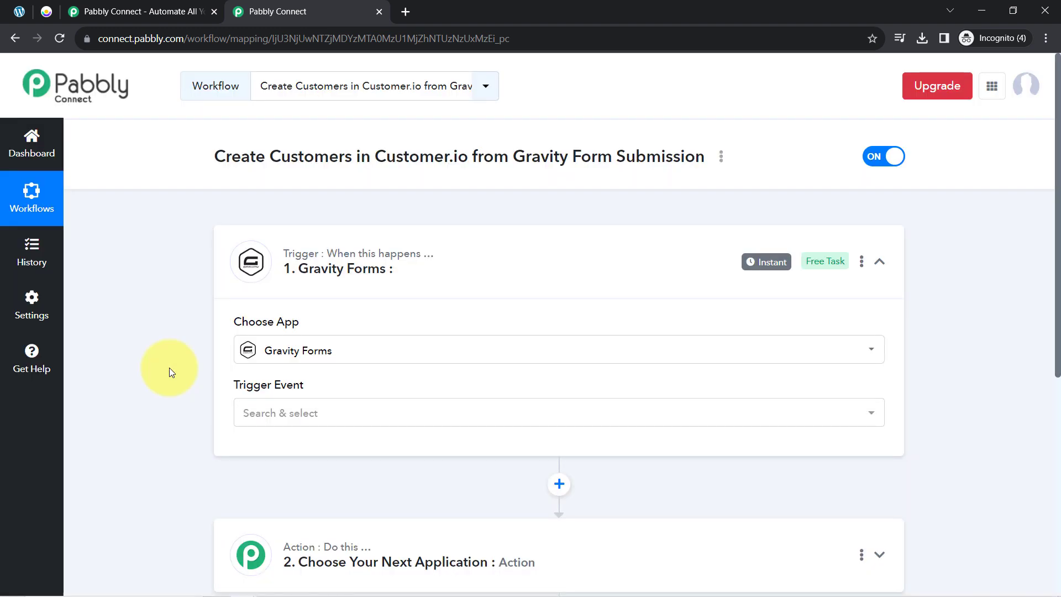
- Search 'custo' in the action step's app list and choose Customer.io
{"action": "scroll", "coordinate": [342, 329], "scroll_direction": "down", "scroll_amount": 5}
{"action": "left_click", "coordinate": [343, 293]}
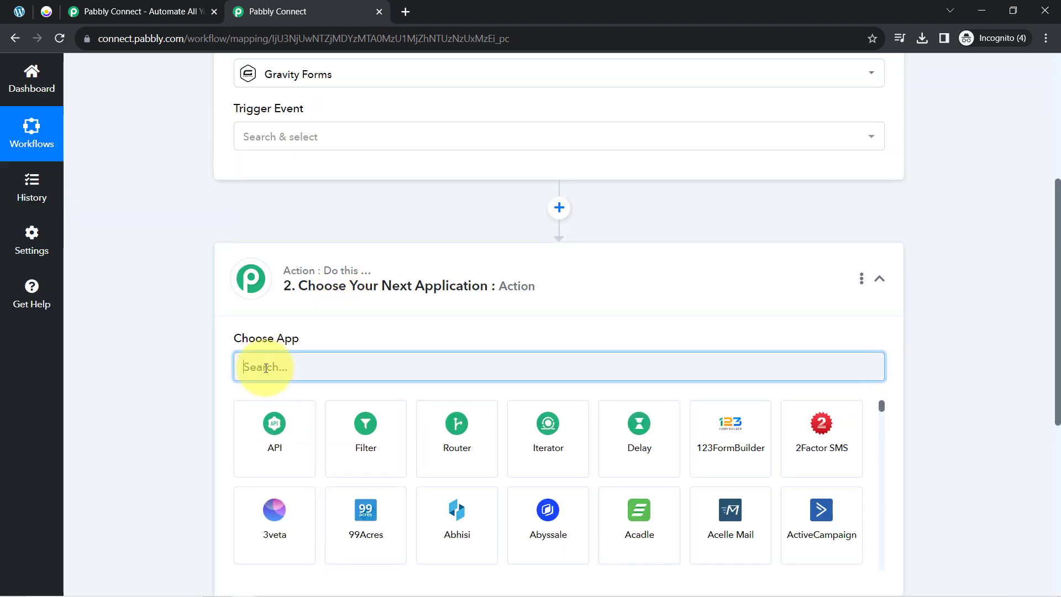
{"action": "type", "text": "cus"}
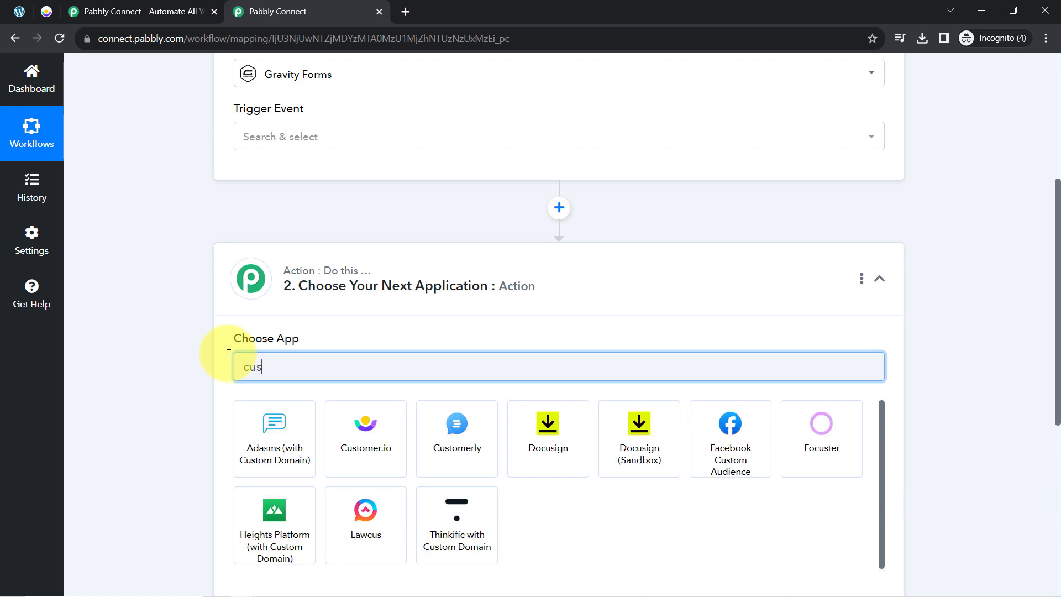
{"action": "type", "text": "tom"}
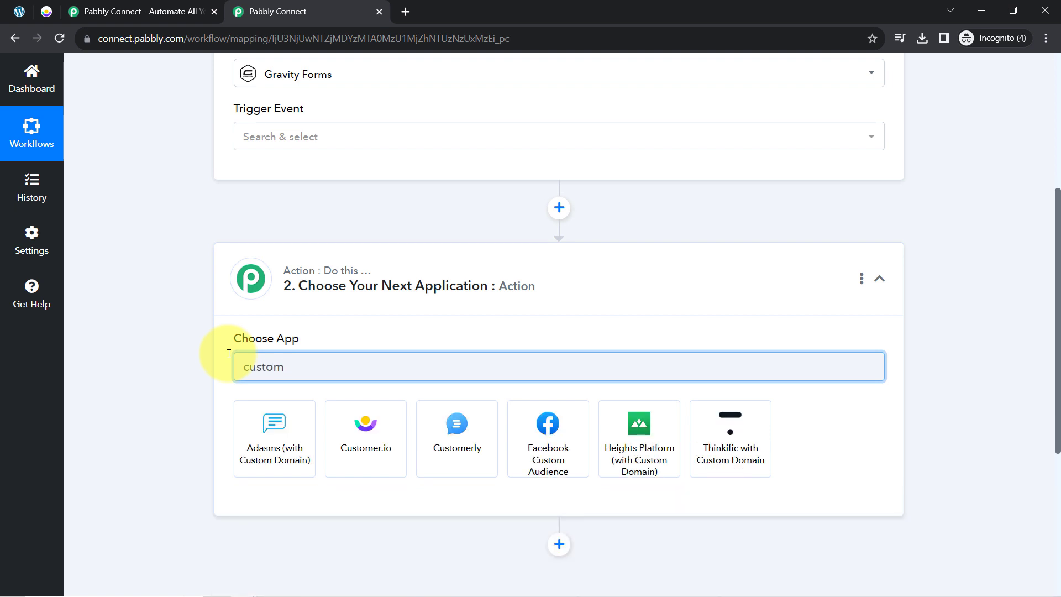
{"action": "left_click", "coordinate": [353, 430]}
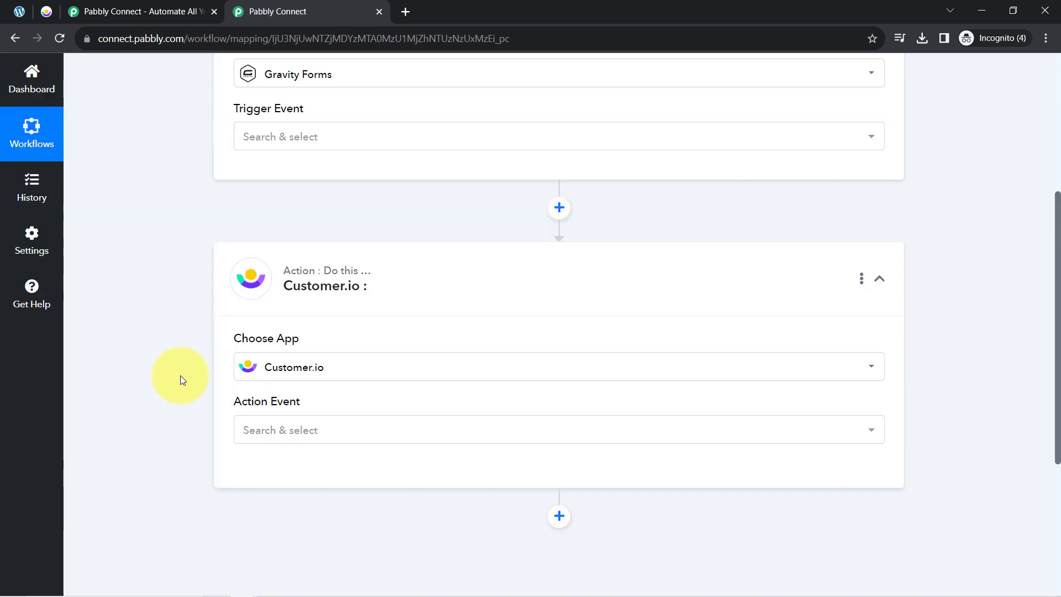
{"action": "scroll", "coordinate": [180, 376], "scroll_direction": "up", "scroll_amount": 5}
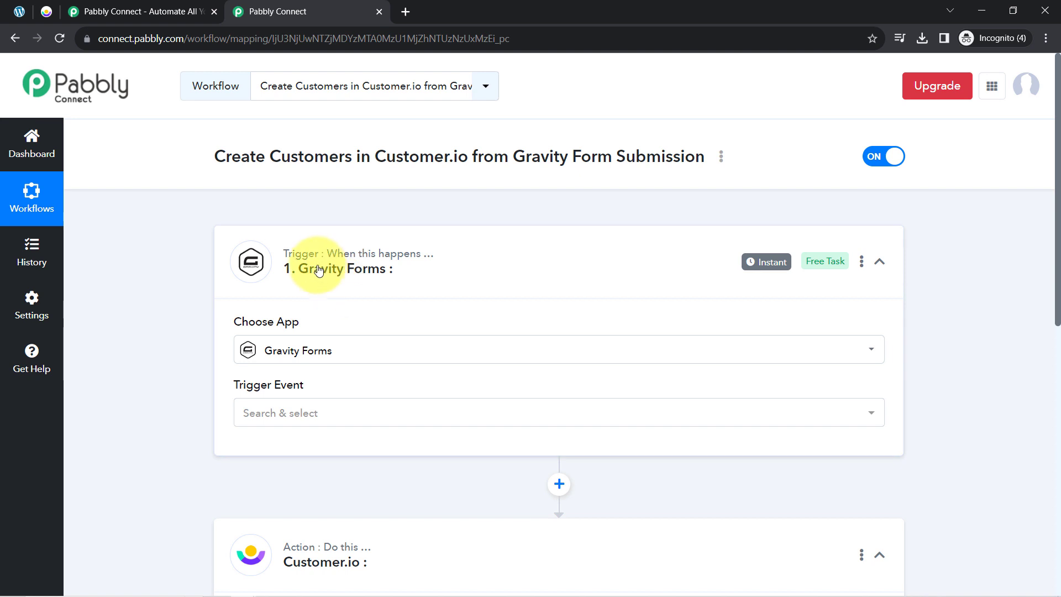
- Reselect Gravity Forms as the trigger app via a 'gravi' search, then collapse both step cards
{"action": "scroll", "coordinate": [318, 272], "scroll_direction": "down", "scroll_amount": 1}
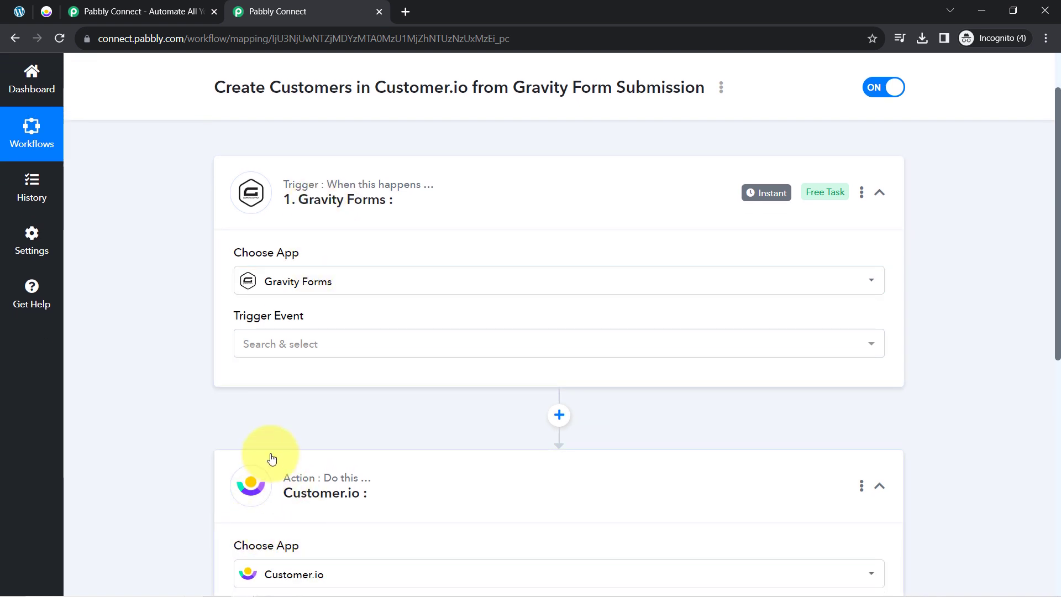
{"action": "left_click", "coordinate": [304, 279]}
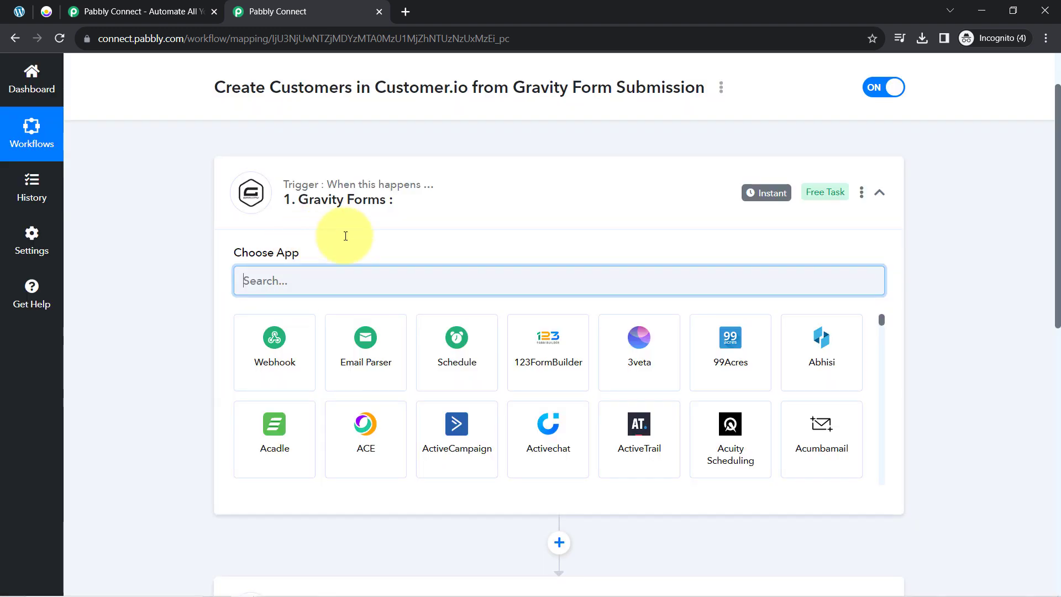
{"action": "type", "text": "ele"}
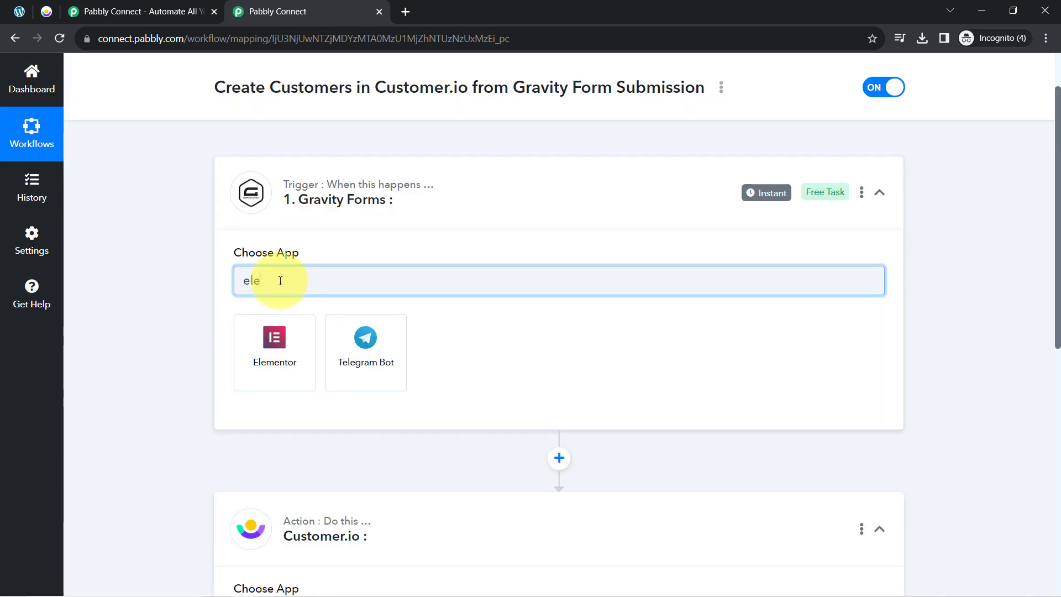
{"action": "key", "text": "BackSpace"}
{"action": "key", "text": "BackSpace"}
{"action": "type", "text": "google"}
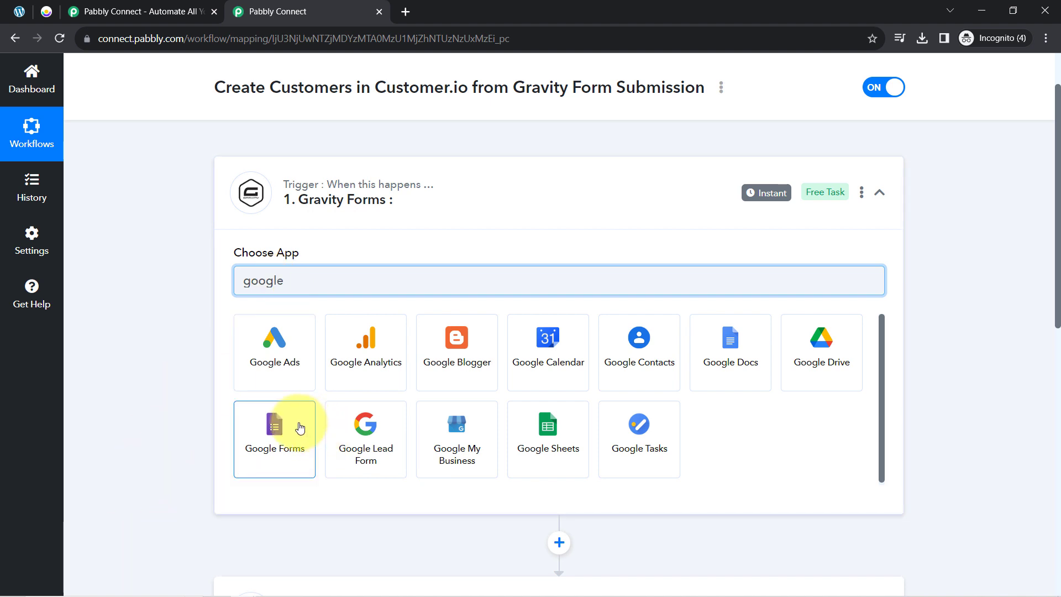
{"action": "double_click", "coordinate": [271, 280]}
{"action": "type", "text": "gravi"}
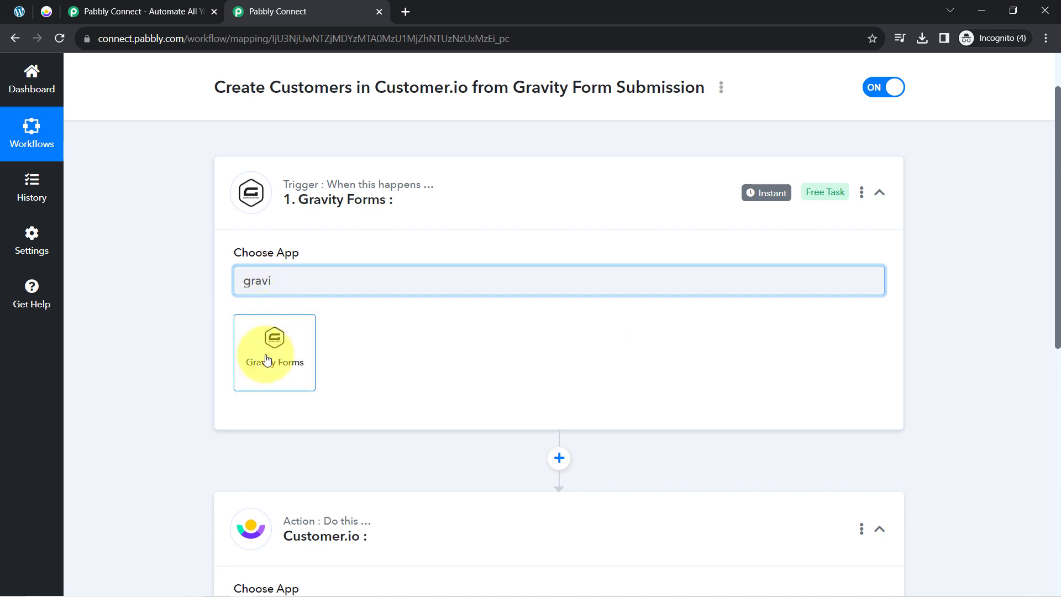
{"action": "left_click", "coordinate": [265, 359]}
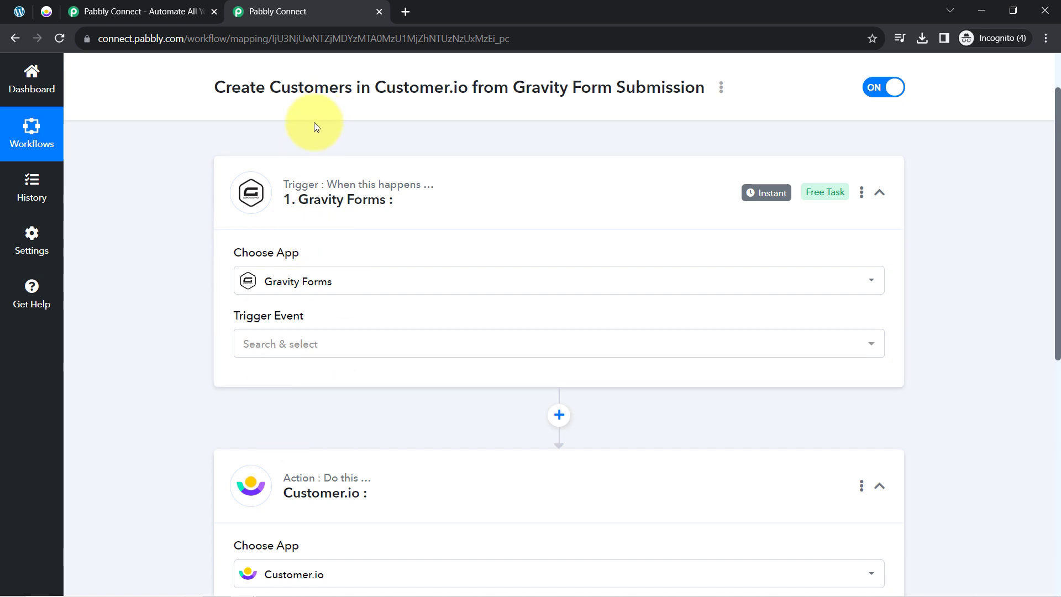
{"action": "left_click", "coordinate": [351, 213]}
{"action": "left_click", "coordinate": [415, 348]}
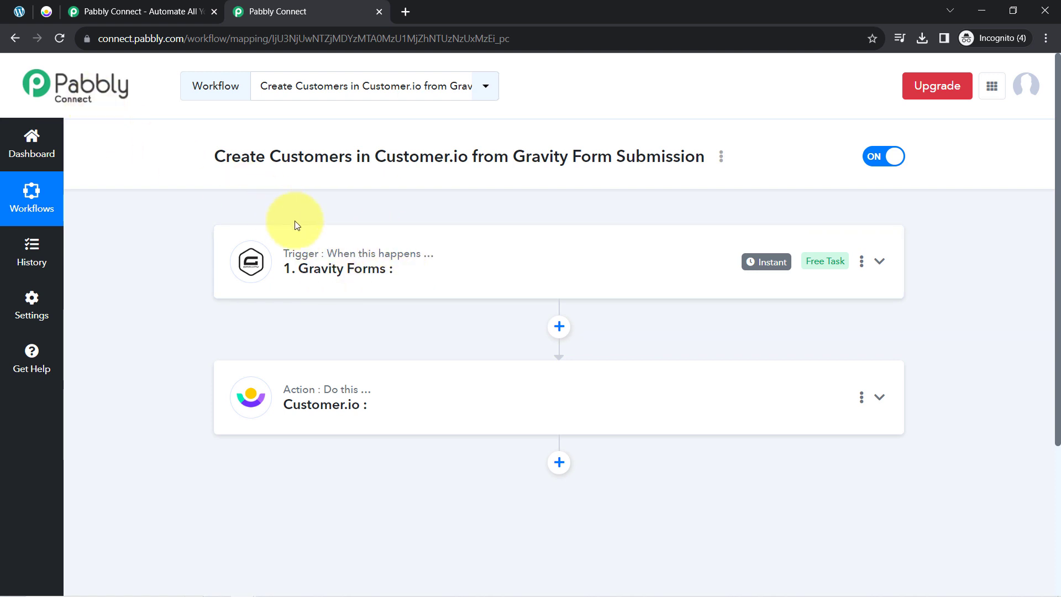
- Set the Gravity Forms trigger event to New Response
{"action": "left_click", "coordinate": [344, 276]}
{"action": "left_click", "coordinate": [279, 414]}
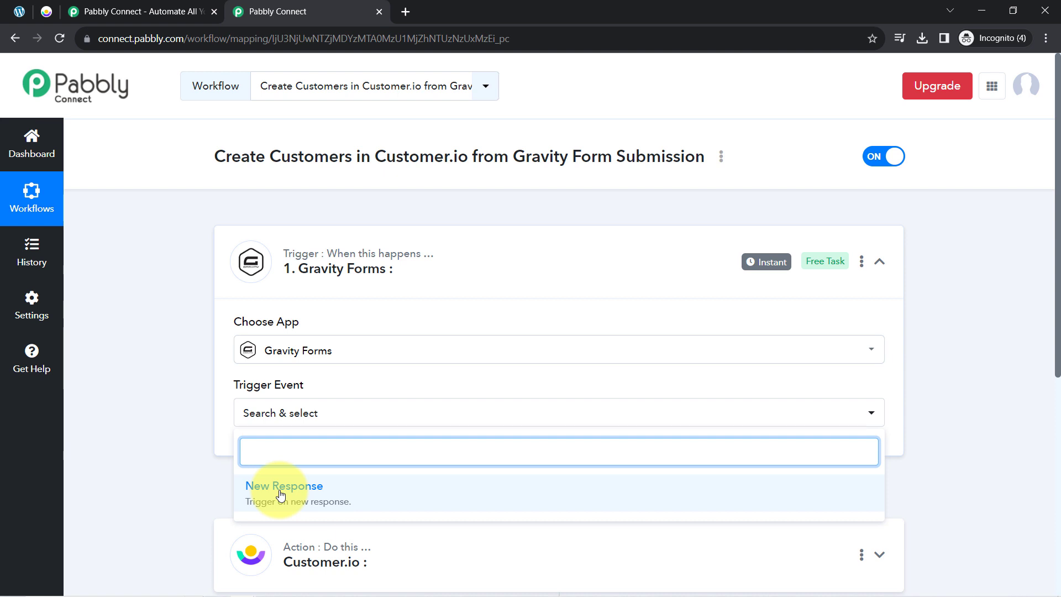
{"action": "left_click", "coordinate": [280, 489]}
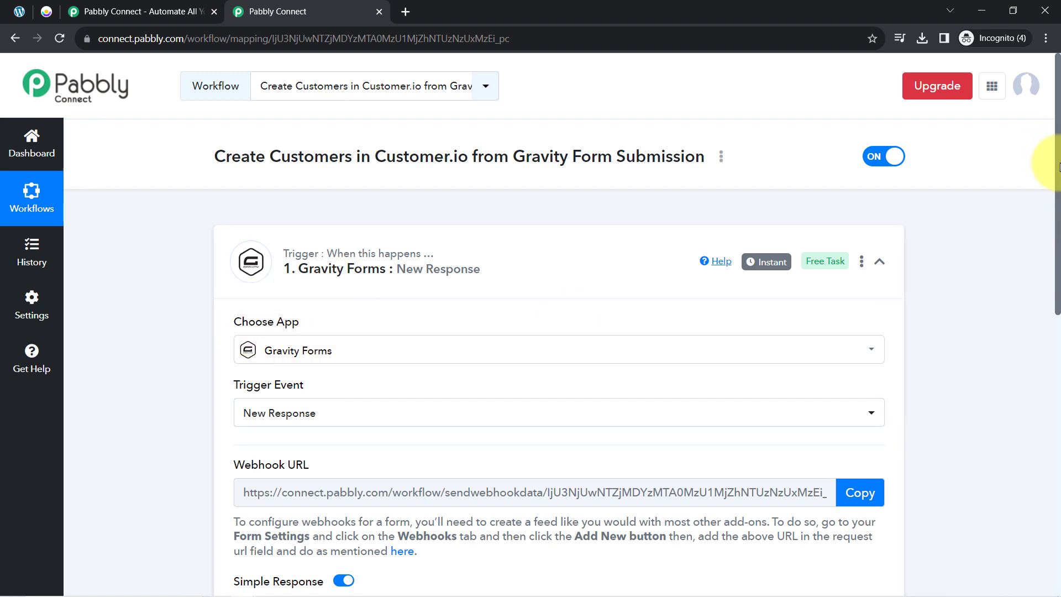
- Copy the trigger's webhook URL and switch over to the WordPress admin
{"action": "scroll", "coordinate": [1050, 166], "scroll_direction": "down", "scroll_amount": 2}
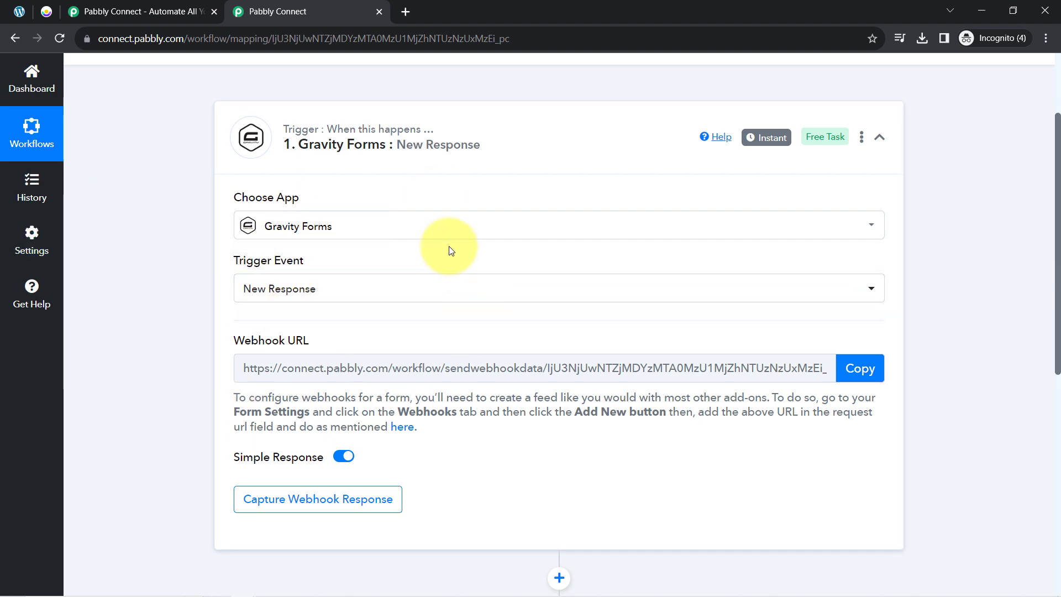
{"action": "mouse_move", "coordinate": [244, 343]}
{"action": "left_click_drag", "start_coordinate": [244, 343], "coordinate": [317, 343]}
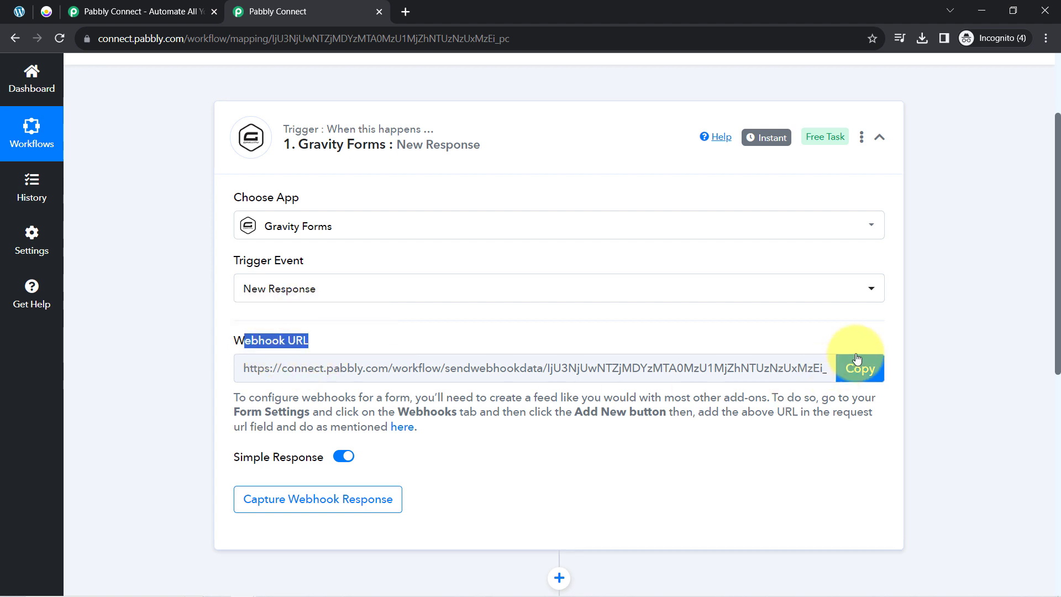
{"action": "left_click", "coordinate": [867, 371]}
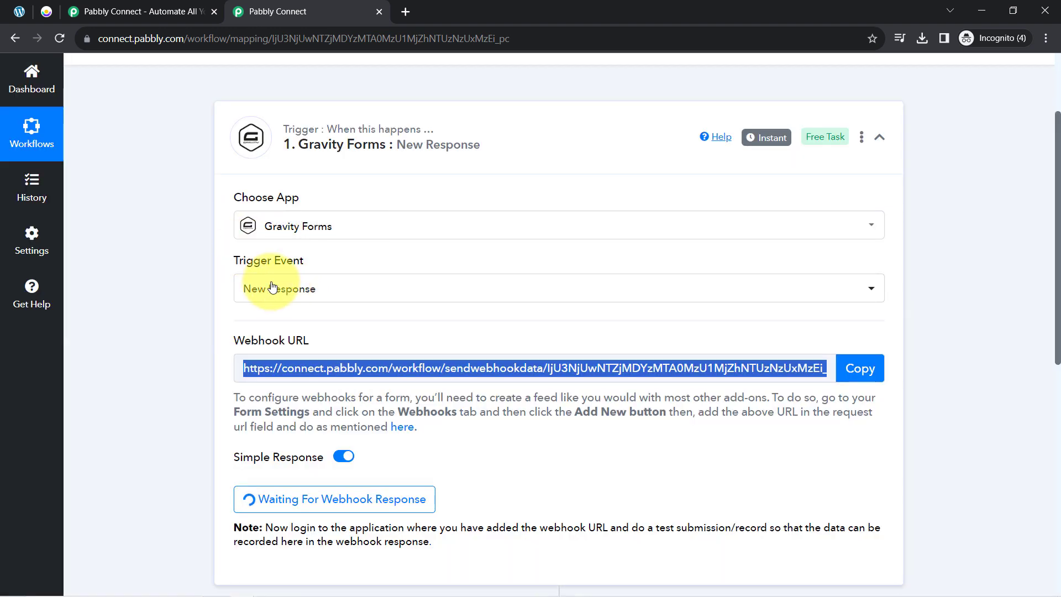
{"action": "left_click_drag", "start_coordinate": [239, 399], "coordinate": [349, 428]}
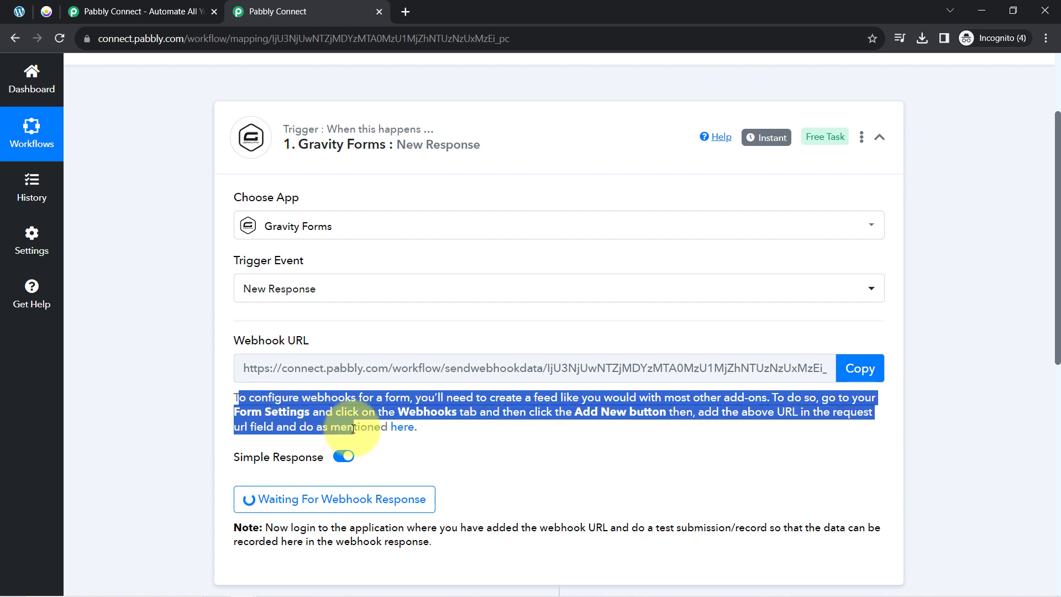
{"action": "left_click", "coordinate": [20, 11]}
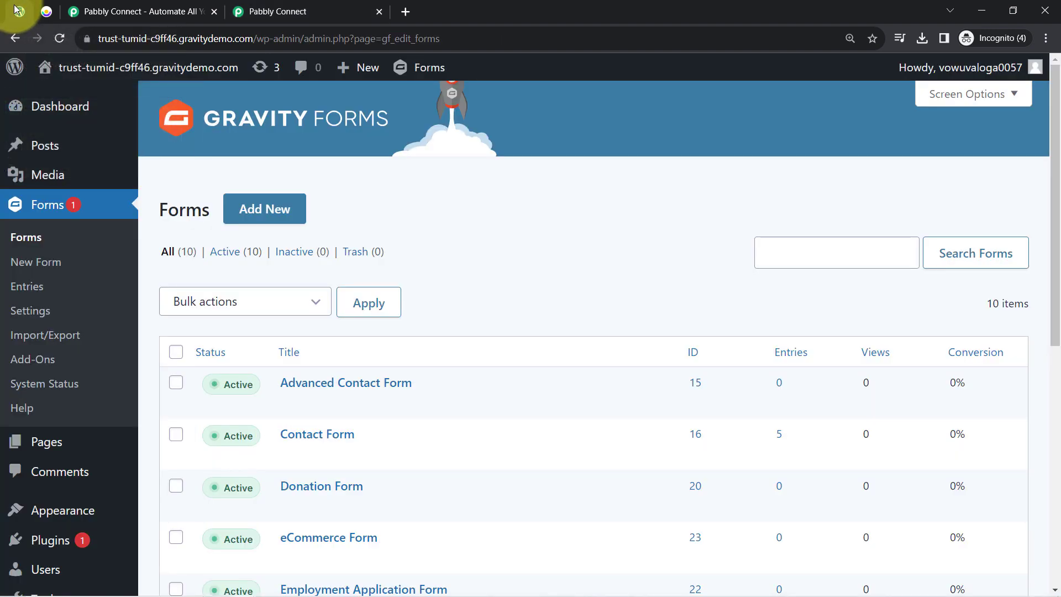
{"action": "scroll", "coordinate": [407, 350], "scroll_direction": "down", "scroll_amount": 2}
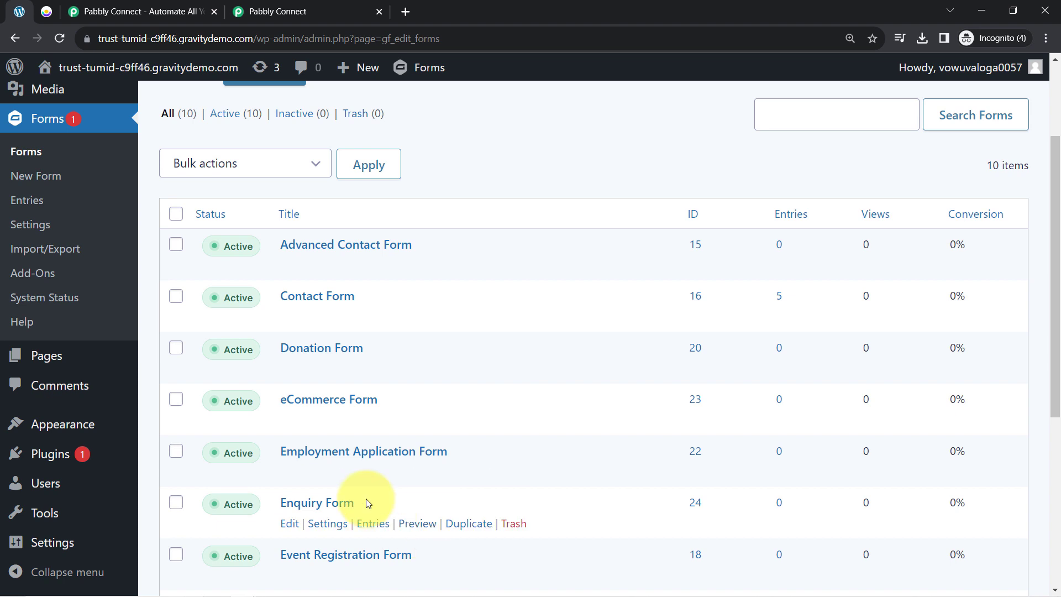
- Open the Enquiry Form in Gravity Forms and reach its Webhooks feed settings
{"action": "mouse_move", "coordinate": [359, 367]}
{"action": "scroll", "coordinate": [360, 366], "scroll_direction": "down", "scroll_amount": 3}
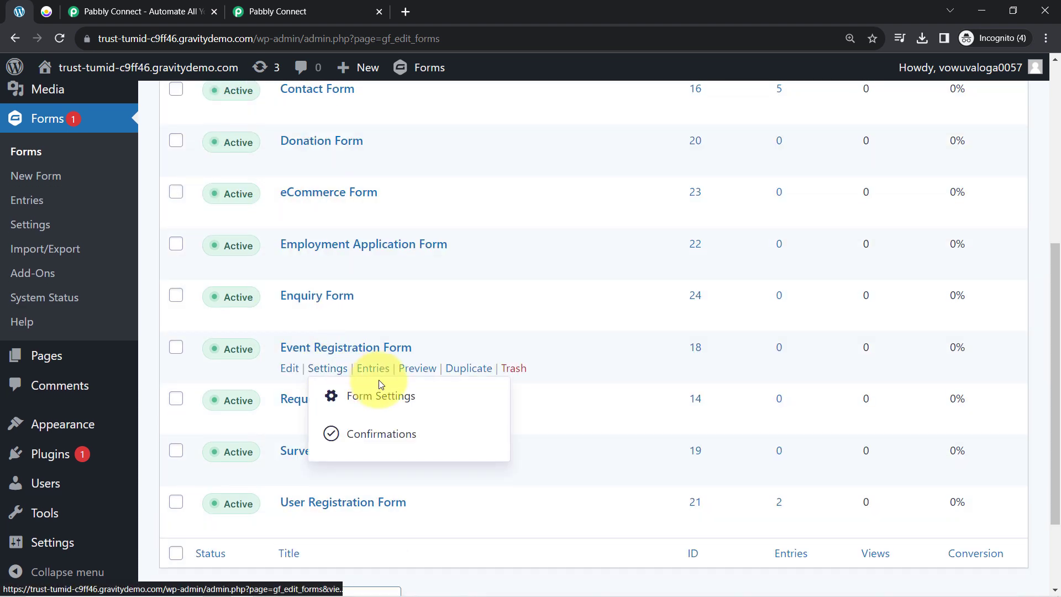
{"action": "mouse_move", "coordinate": [321, 302]}
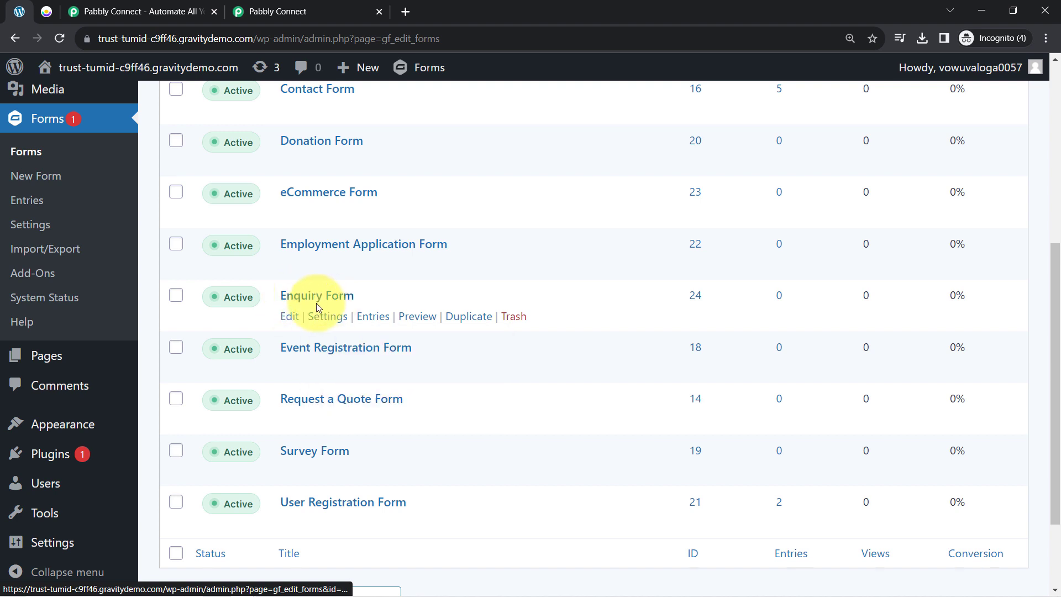
{"action": "left_click", "coordinate": [287, 319]}
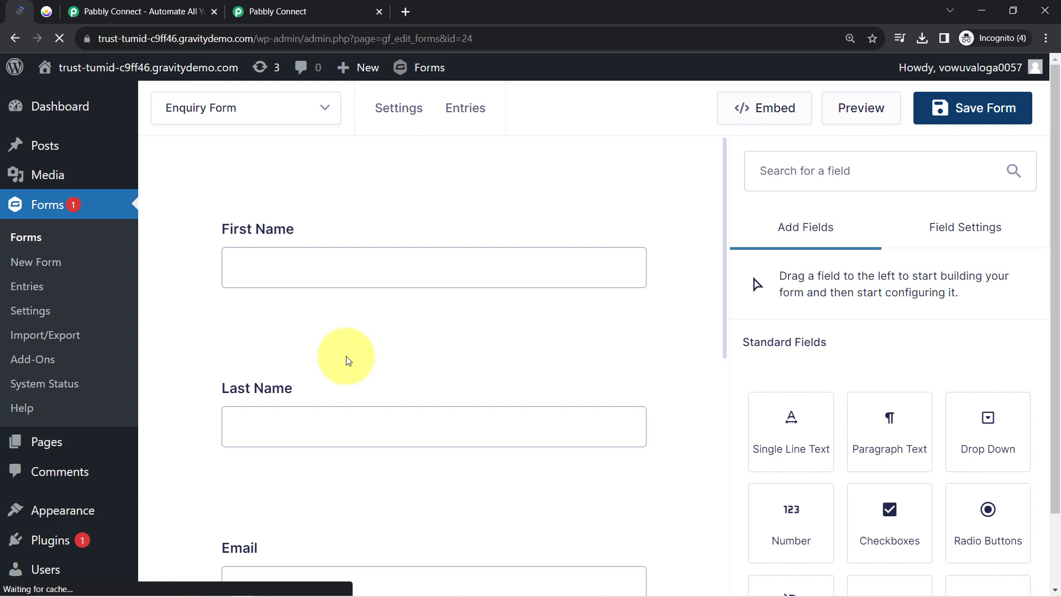
{"action": "left_click", "coordinate": [267, 11]}
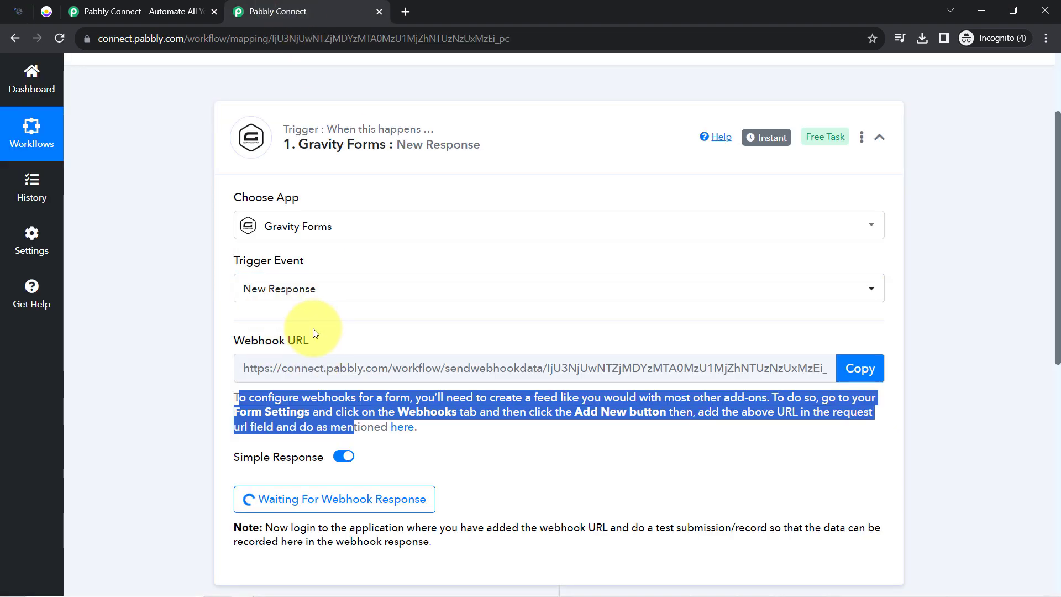
{"action": "left_click", "coordinate": [8, 7]}
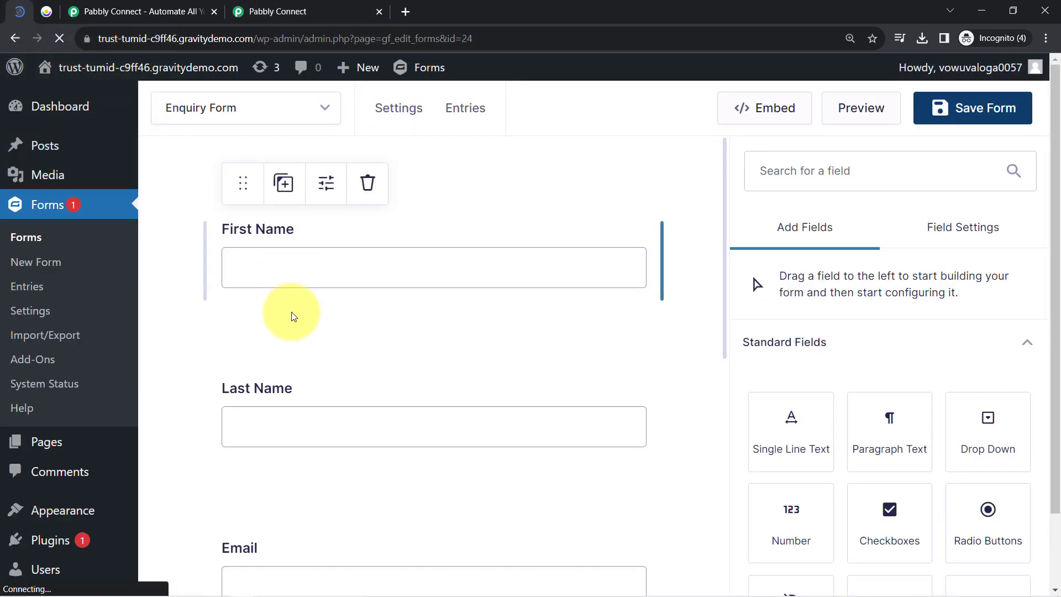
{"action": "scroll", "coordinate": [398, 227], "scroll_direction": "down", "scroll_amount": 2}
{"action": "mouse_move", "coordinate": [386, 107]}
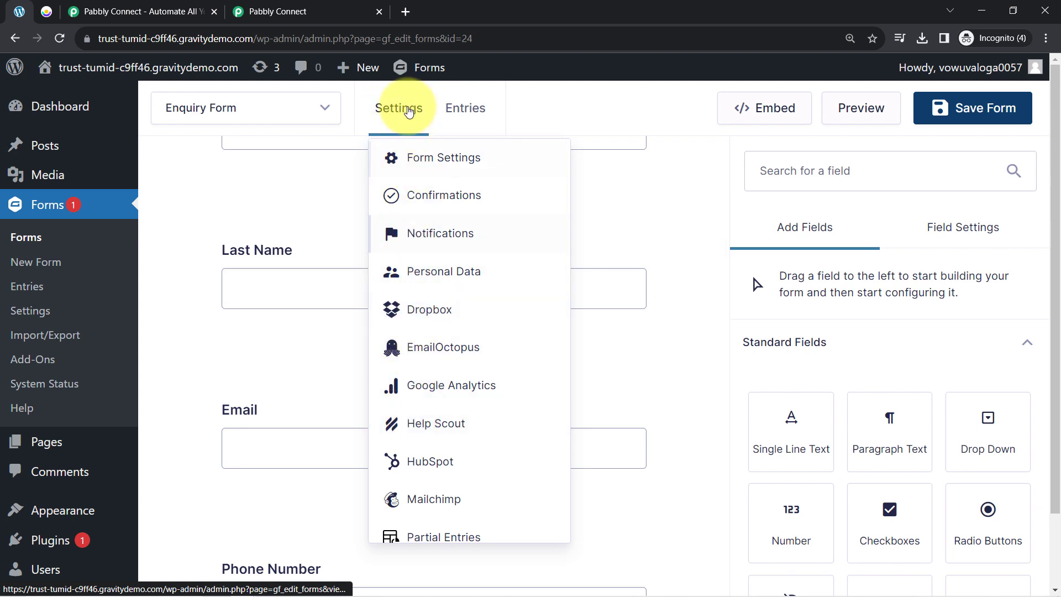
{"action": "scroll", "coordinate": [438, 407], "scroll_direction": "down", "scroll_amount": 5}
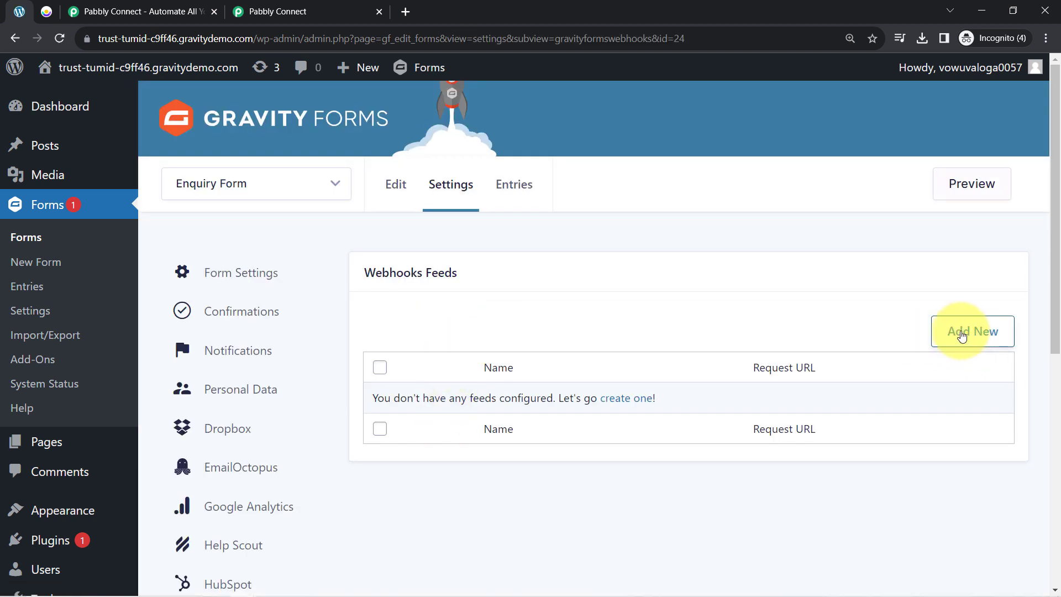
- Add a webhook feed with the pasted Pabbly URL, named 'Connection with Pabbly Connect 123', and save it
{"action": "left_click", "coordinate": [948, 342]}
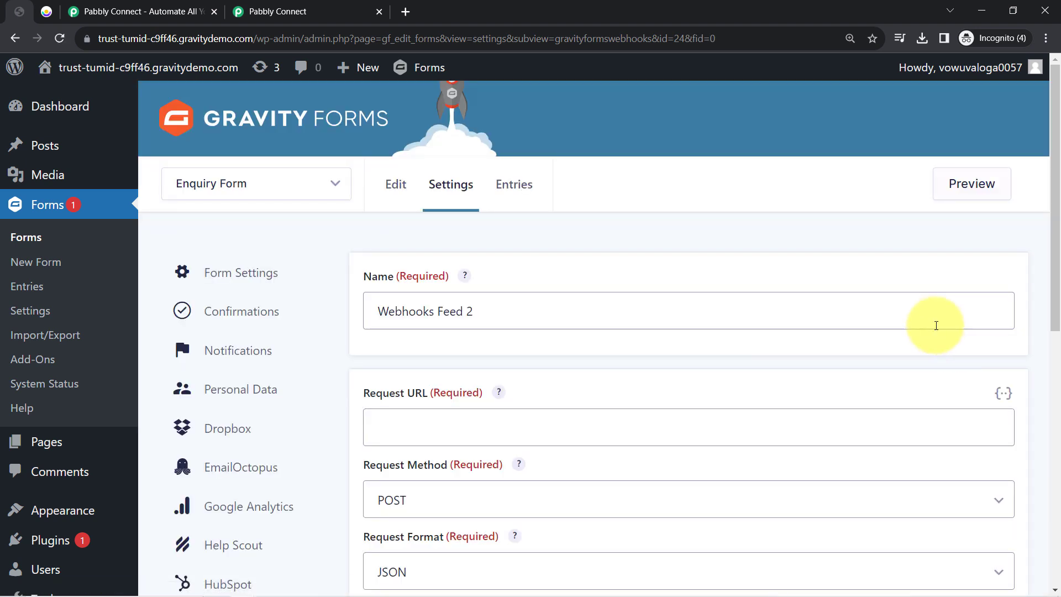
{"action": "left_click_drag", "start_coordinate": [396, 403], "coordinate": [415, 415]}
{"action": "key", "text": "ctrl+v"}
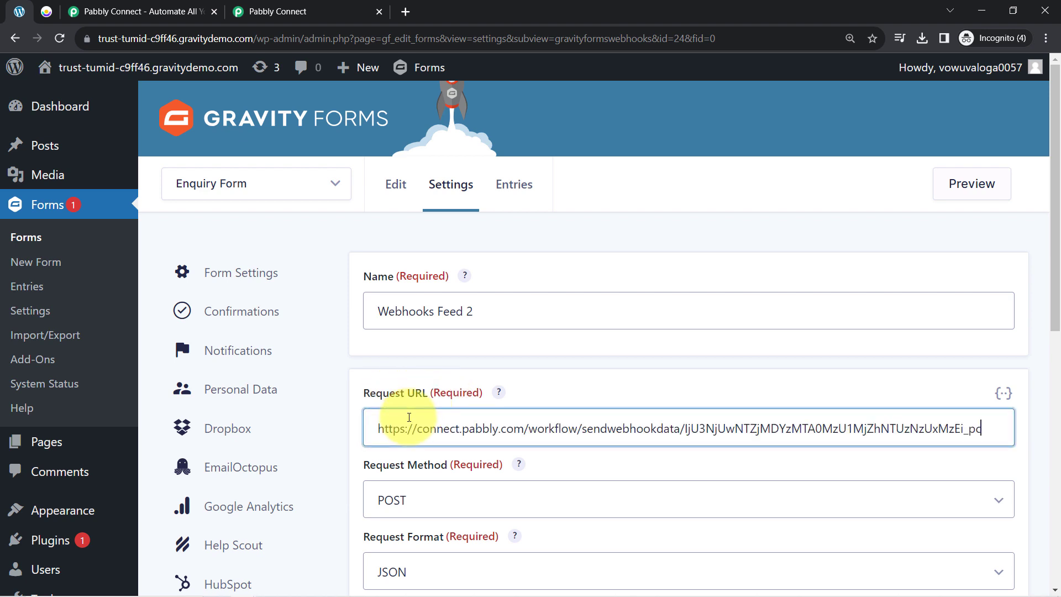
{"action": "left_click_drag", "start_coordinate": [474, 311], "coordinate": [267, 310]}
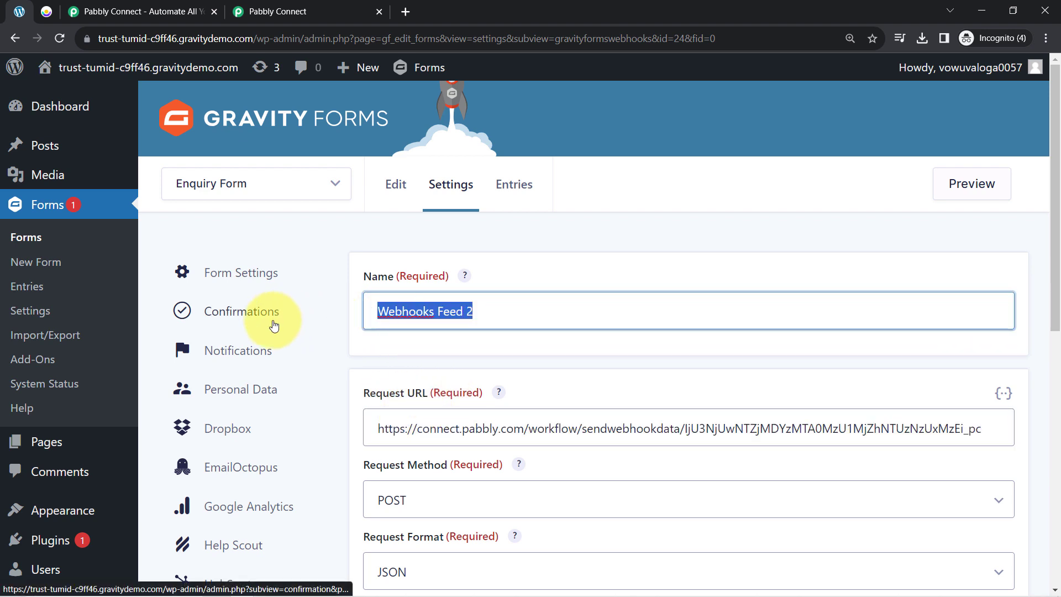
{"action": "key", "text": "BackSpace"}
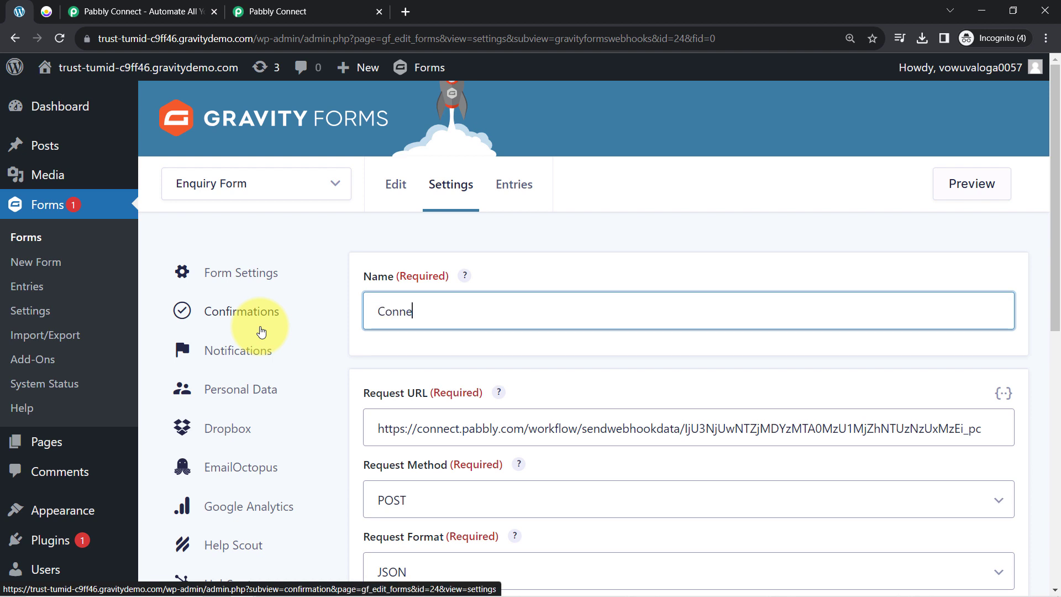
{"action": "type", "text": "Connection with Pabbly C"}
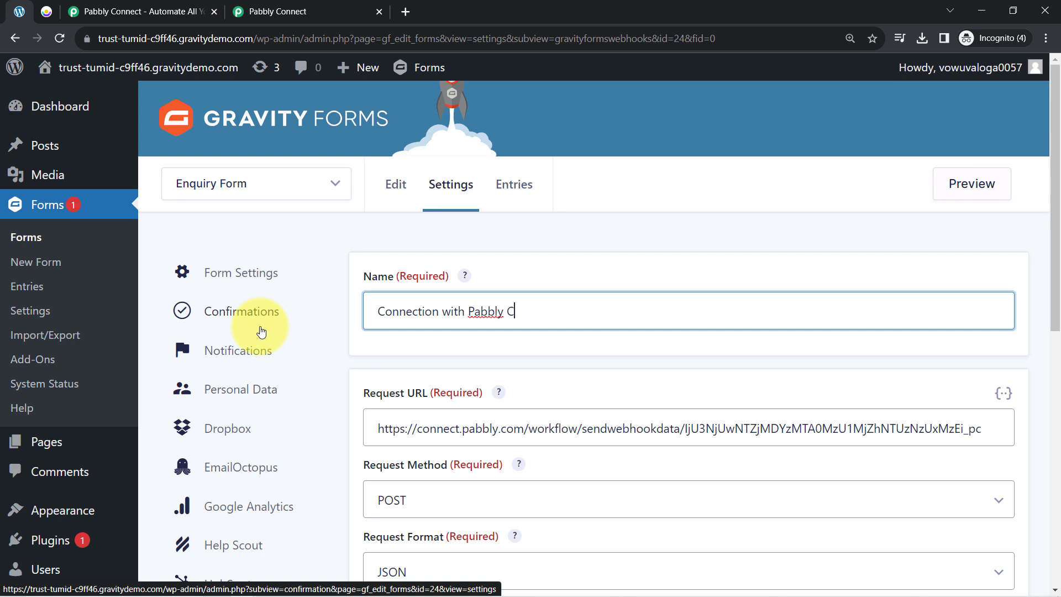
{"action": "type", "text": "onnect 123"}
{"action": "scroll", "coordinate": [267, 397], "scroll_direction": "down", "scroll_amount": 9}
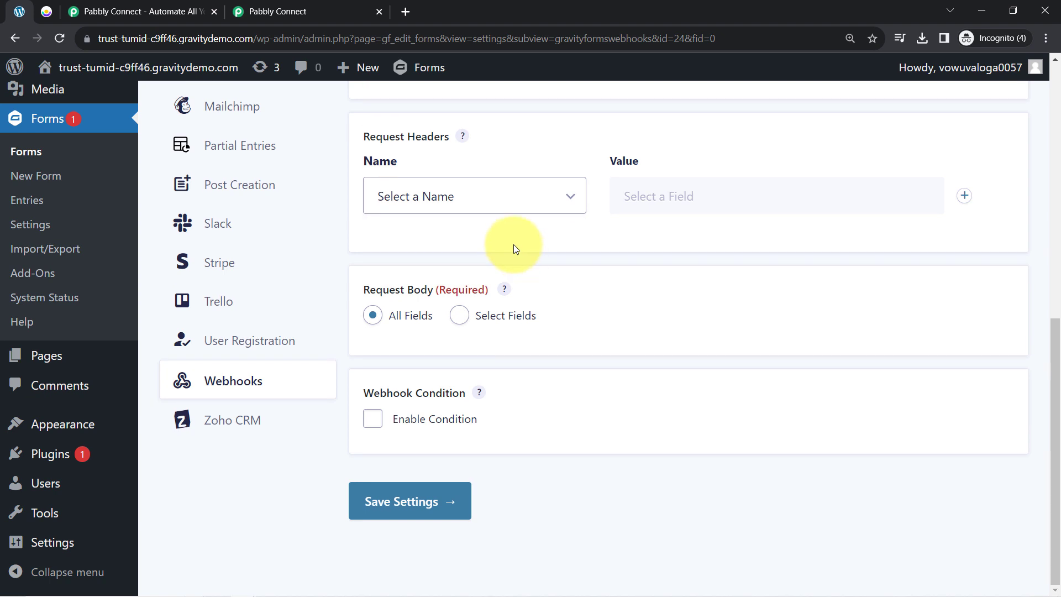
{"action": "scroll", "coordinate": [379, 327], "scroll_direction": "up", "scroll_amount": 4}
{"action": "scroll", "coordinate": [485, 355], "scroll_direction": "down", "scroll_amount": 4}
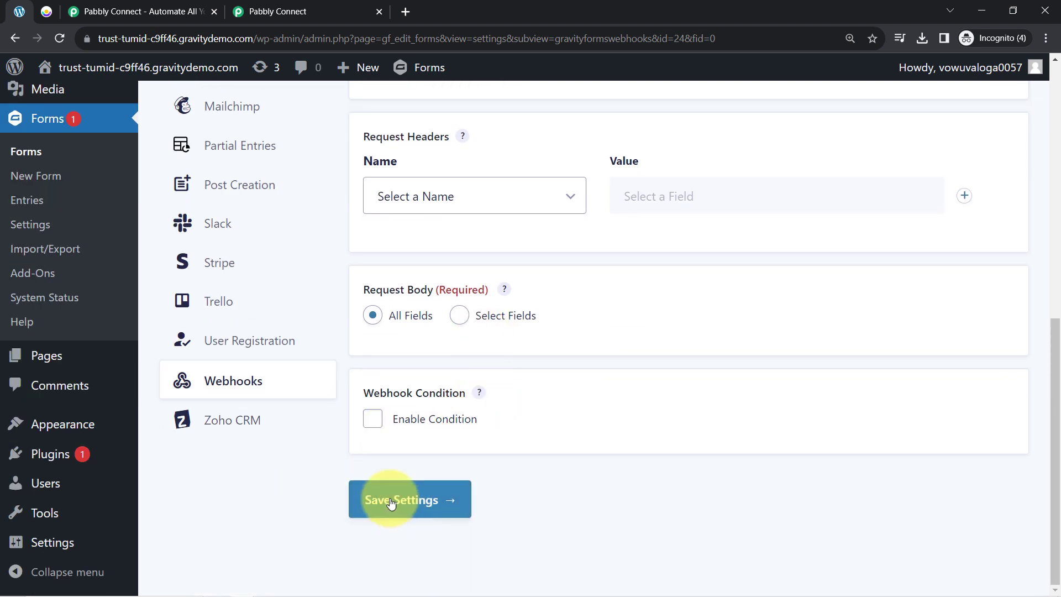
{"action": "left_click", "coordinate": [390, 501]}
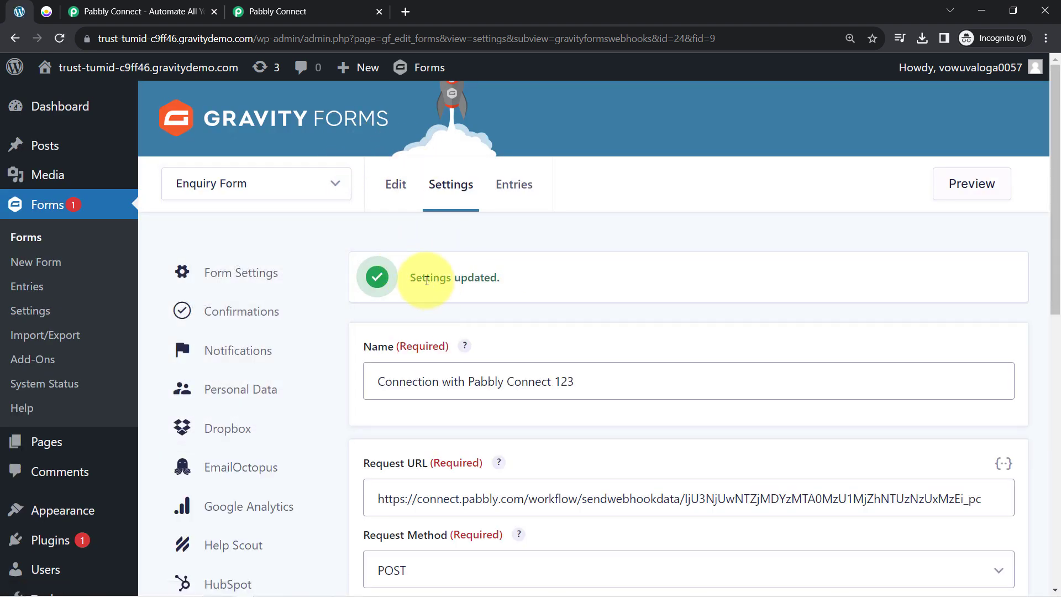
{"action": "left_click", "coordinate": [304, 184]}
- Return to the Pabbly Connect workflow and close the extra Pabbly landing page tab
{"action": "mouse_move", "coordinate": [472, 188]}
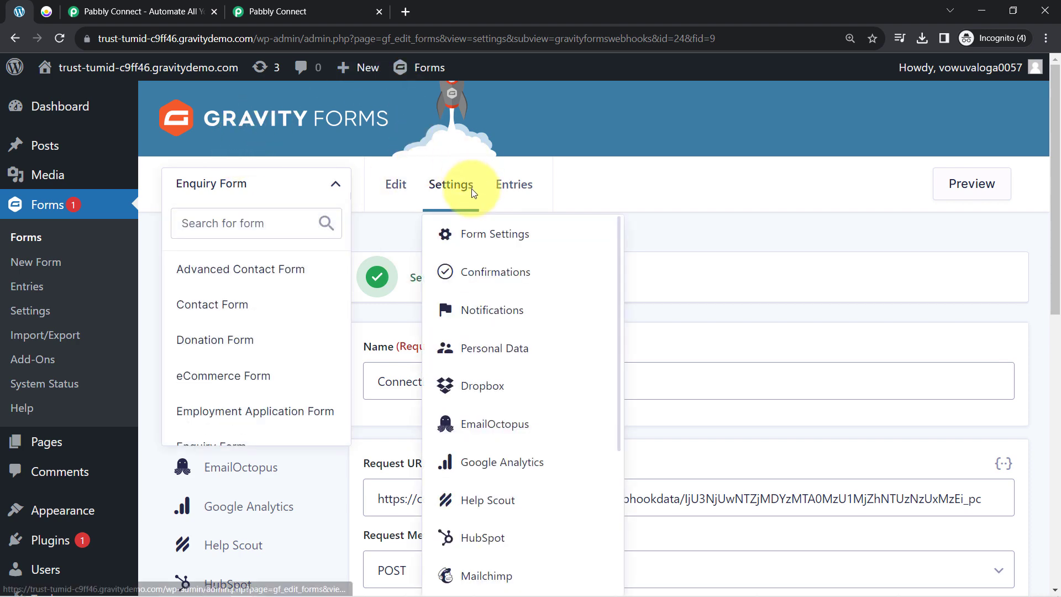
{"action": "left_click", "coordinate": [236, 182]}
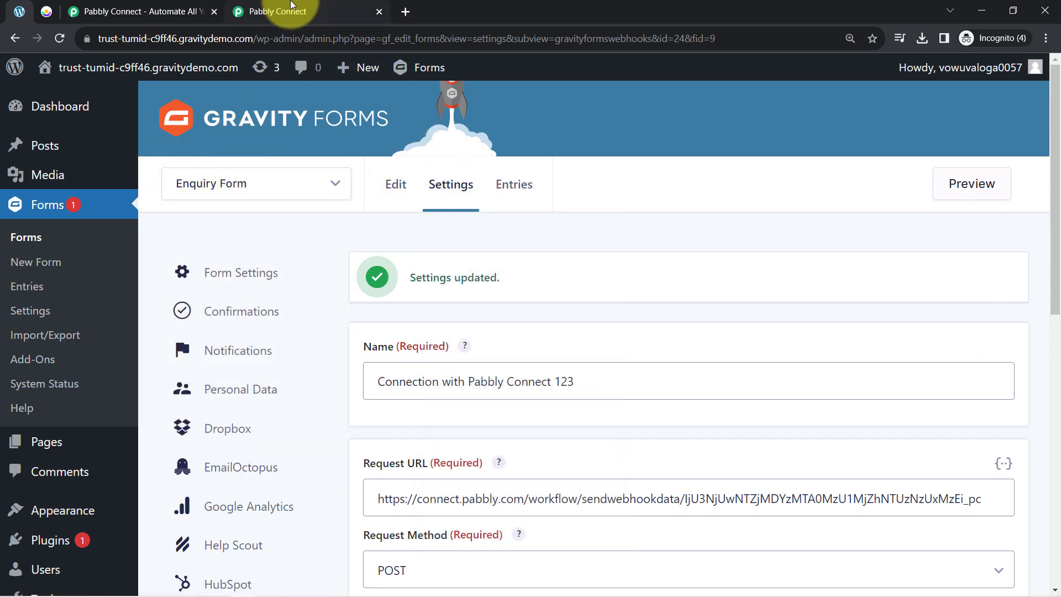
{"action": "left_click", "coordinate": [291, 12]}
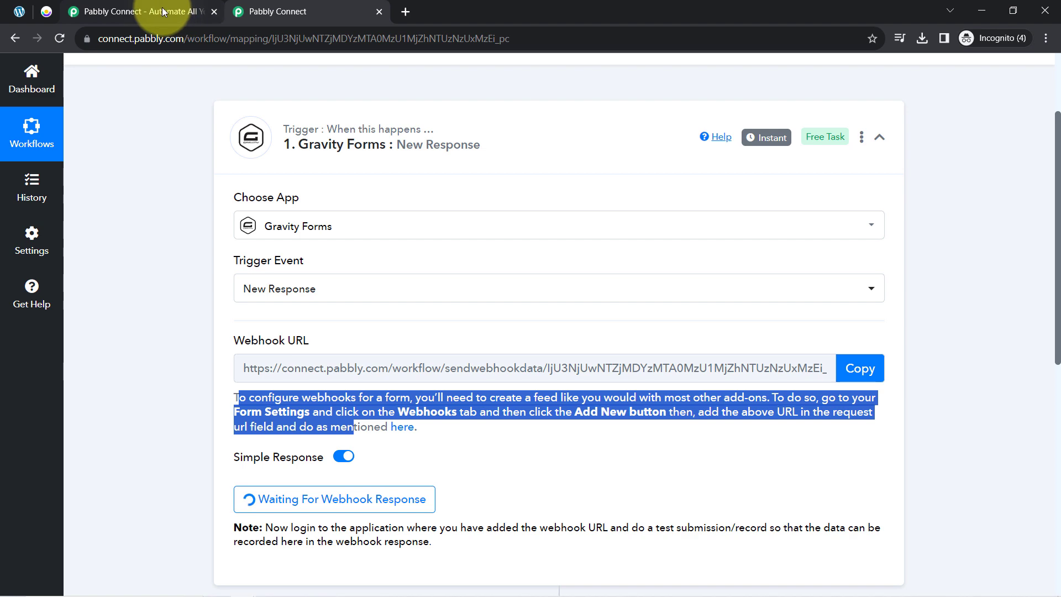
{"action": "left_click", "coordinate": [163, 11]}
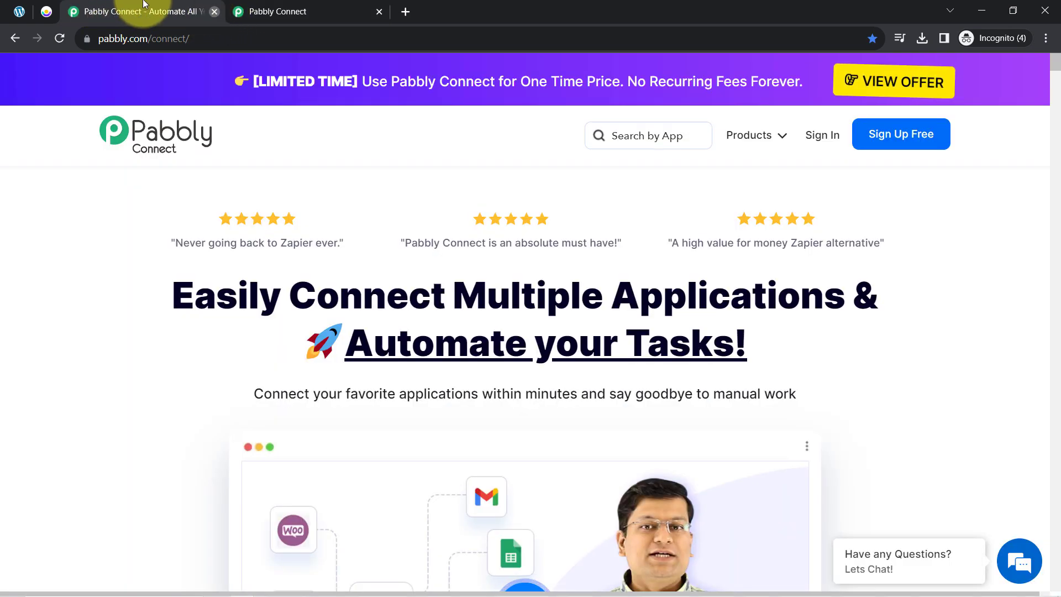
{"action": "key", "text": "ctrl+w"}
- Review the trigger's note about doing a test submission, then go back to the Gravity Forms webhook settings
{"action": "left_click", "coordinate": [186, 376]}
{"action": "scroll", "coordinate": [186, 376], "scroll_direction": "down", "scroll_amount": 2}
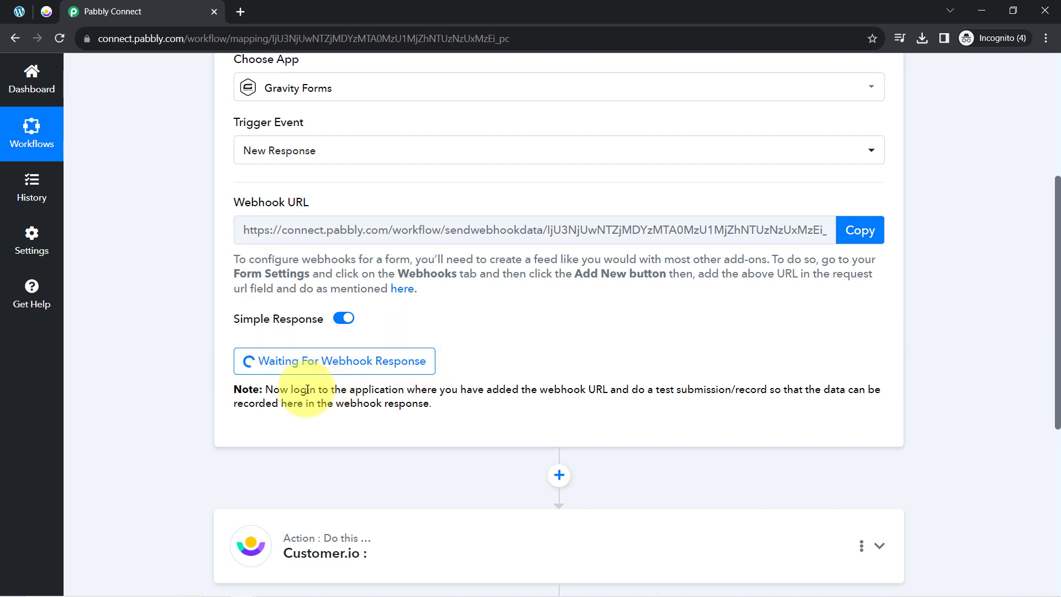
{"action": "left_click_drag", "start_coordinate": [293, 389], "coordinate": [446, 420]}
{"action": "left_click", "coordinate": [391, 401]}
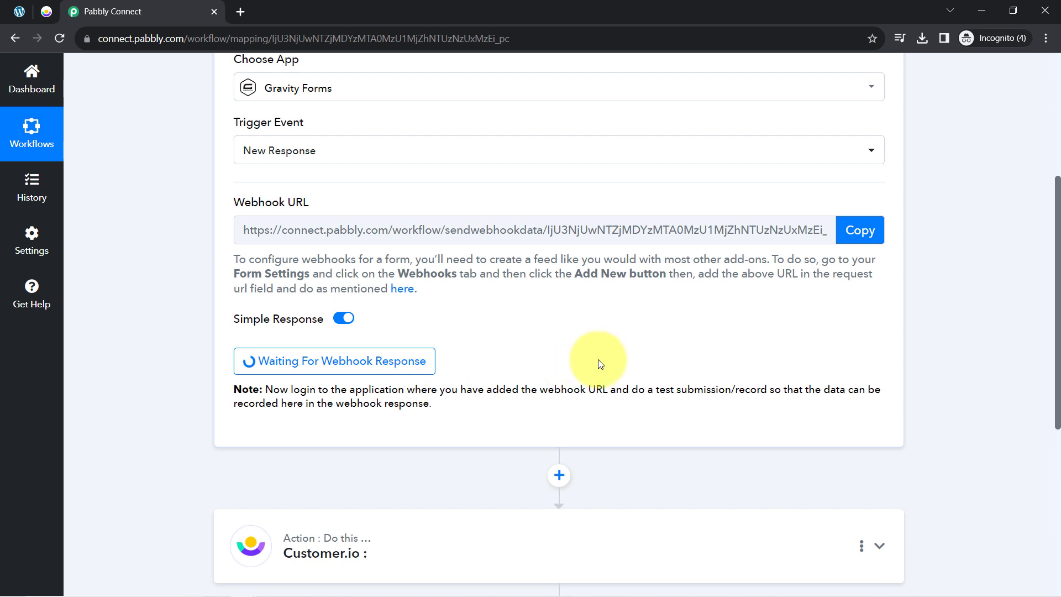
{"action": "left_click_drag", "start_coordinate": [633, 390], "coordinate": [768, 387]}
{"action": "scroll", "coordinate": [428, 282], "scroll_direction": "up", "scroll_amount": 3}
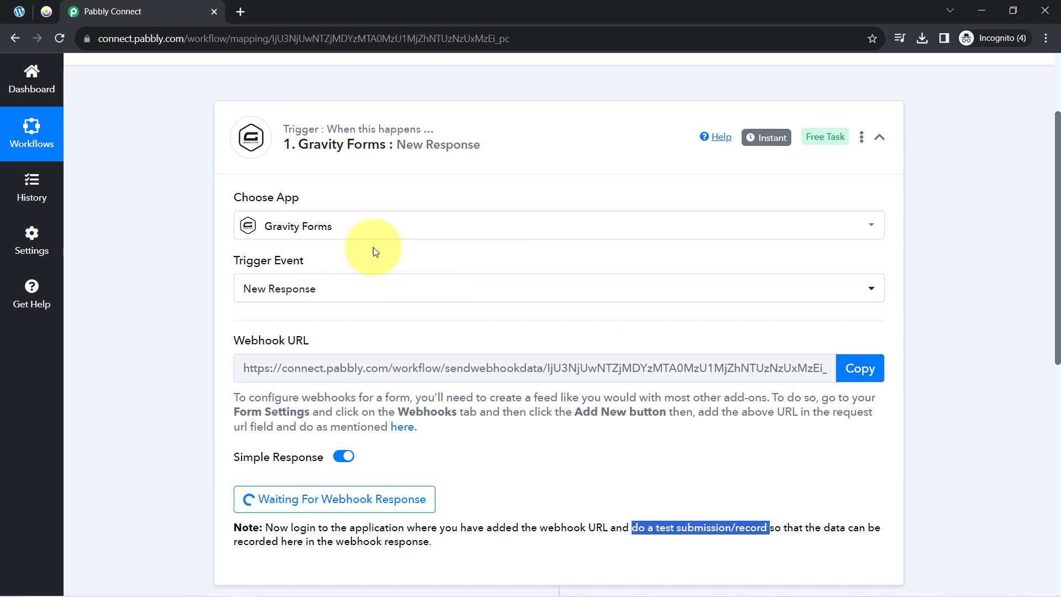
{"action": "mouse_move", "coordinate": [238, 260]}
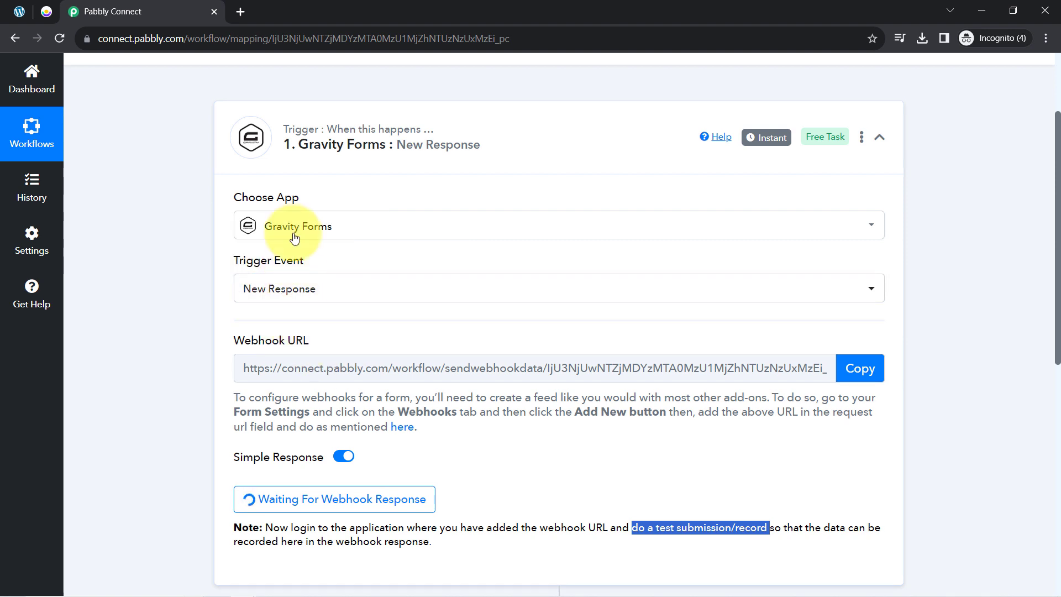
{"action": "left_click", "coordinate": [14, 15]}
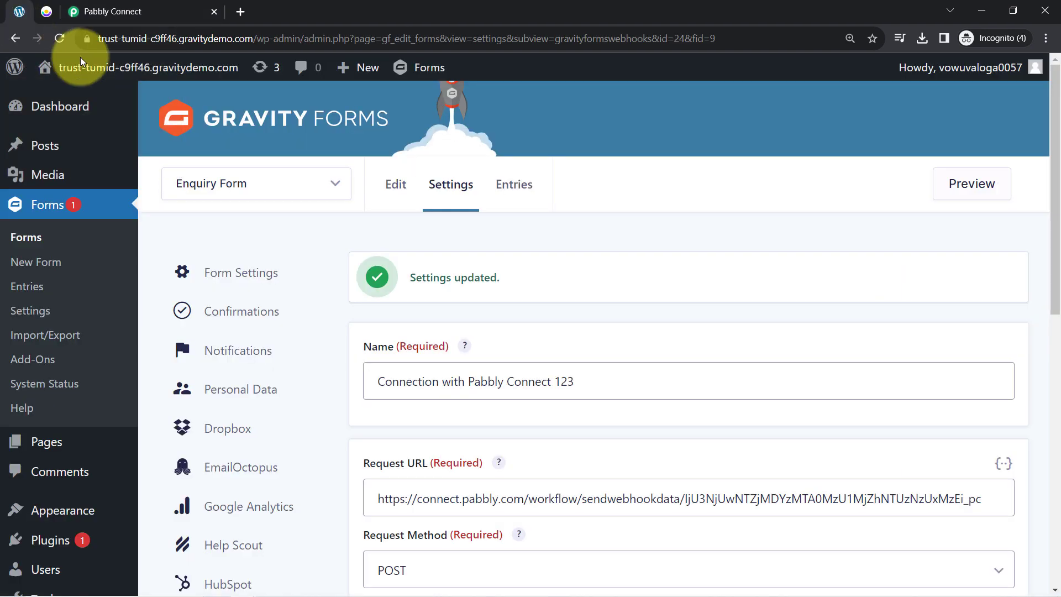
- Preview the Enquiry Form and submit a test entry with sample first name, last name, email and phone number
{"action": "left_click", "coordinate": [951, 203]}
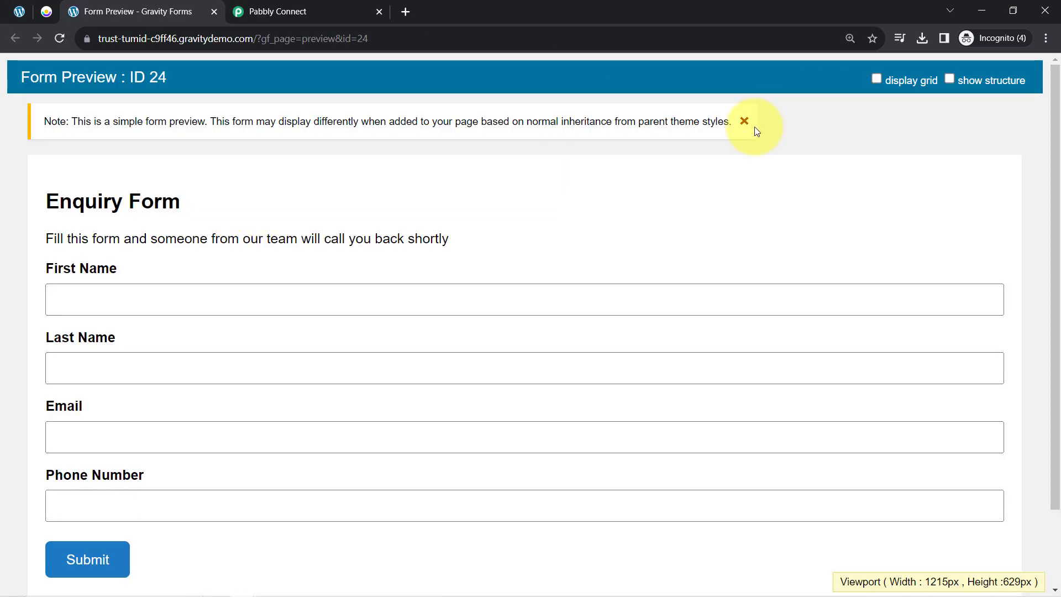
{"action": "left_click", "coordinate": [744, 124]}
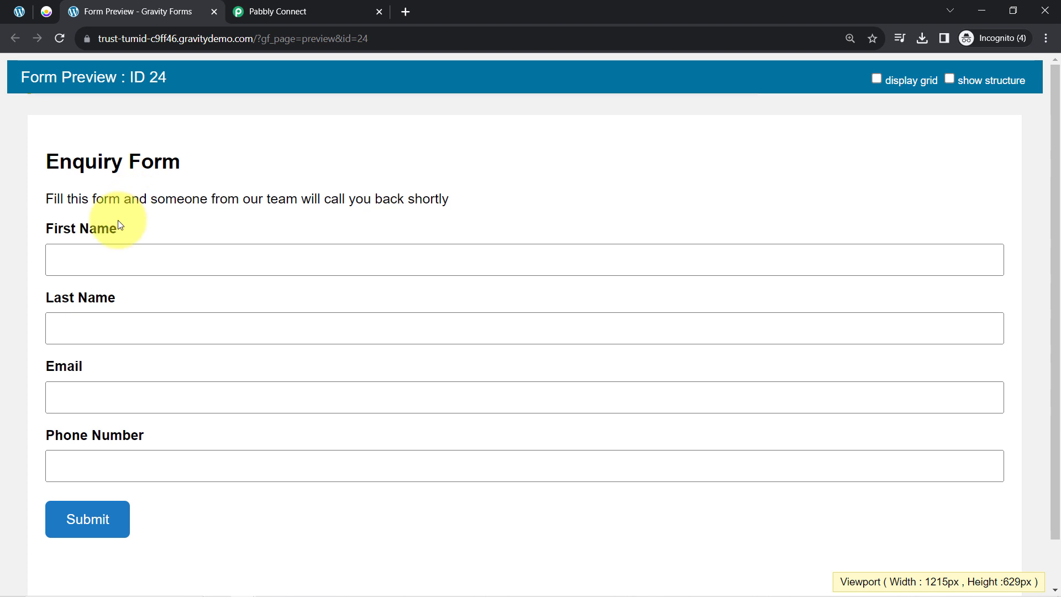
{"action": "left_click", "coordinate": [88, 257]}
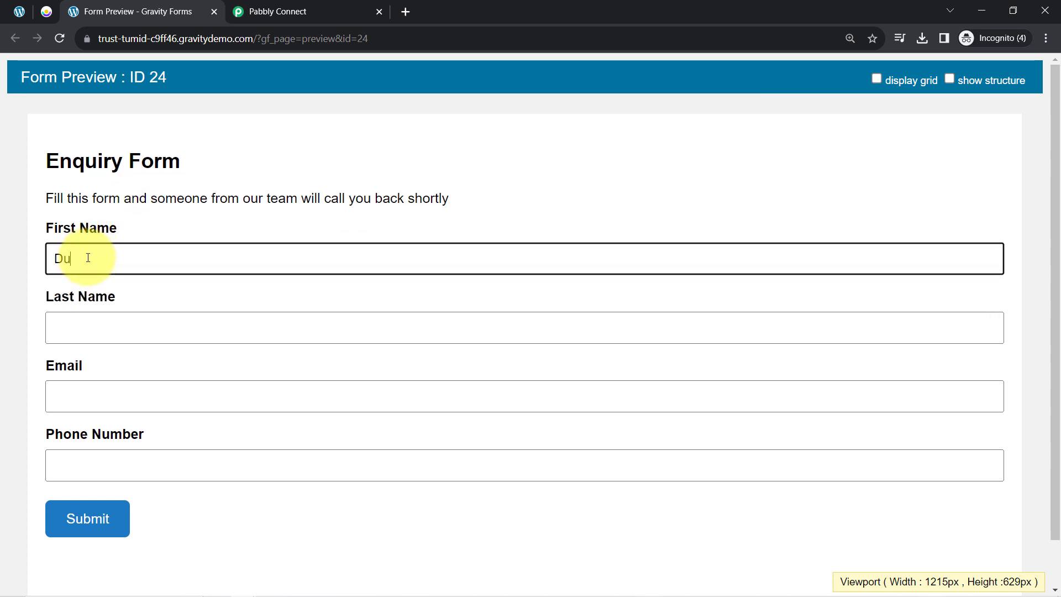
{"action": "key", "text": "Tab"}
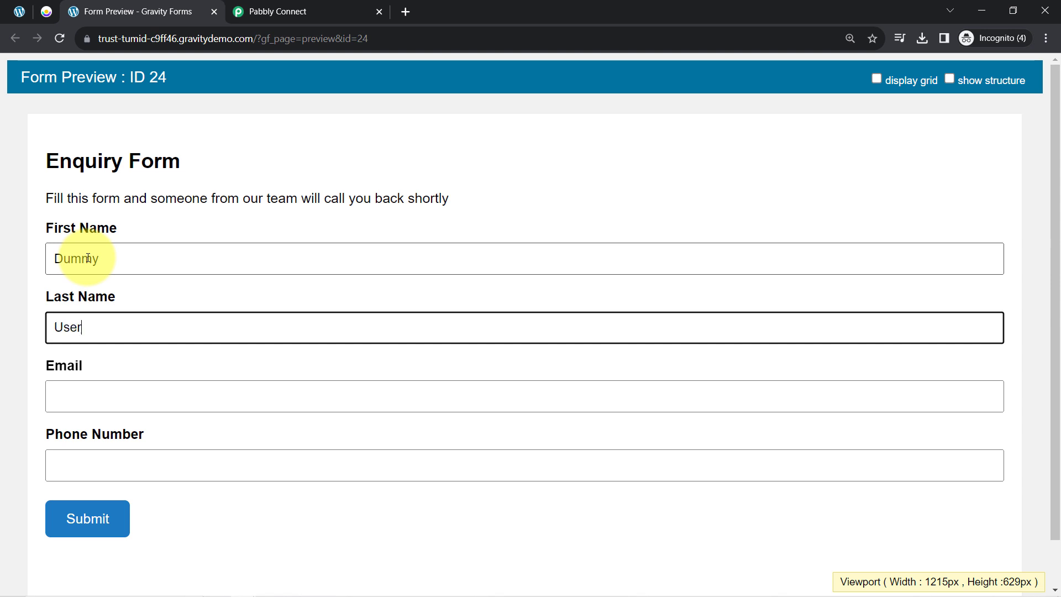
{"action": "key", "text": "Tab"}
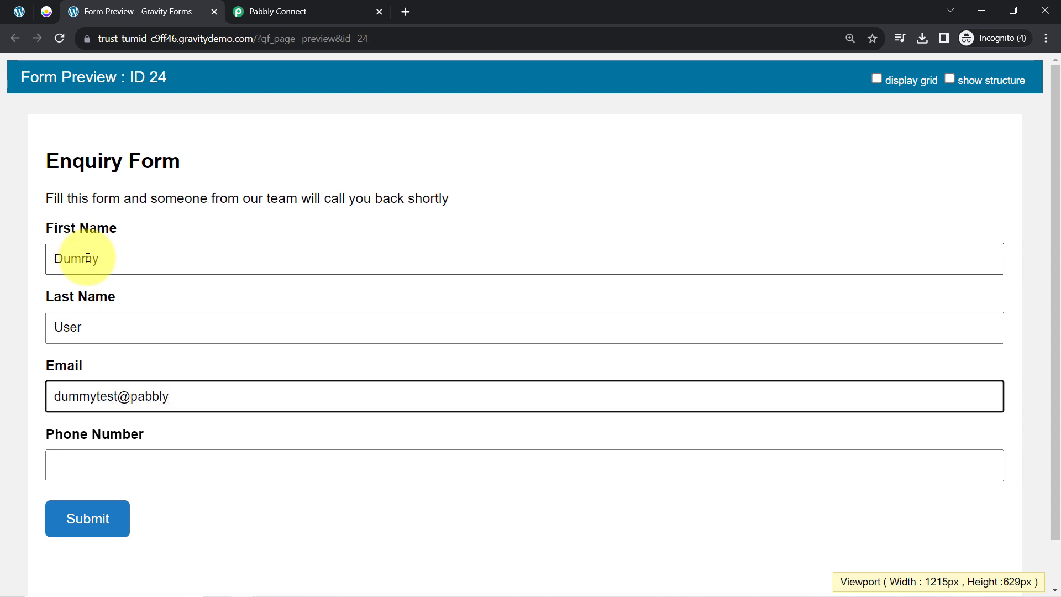
{"action": "key", "text": "Tab"}
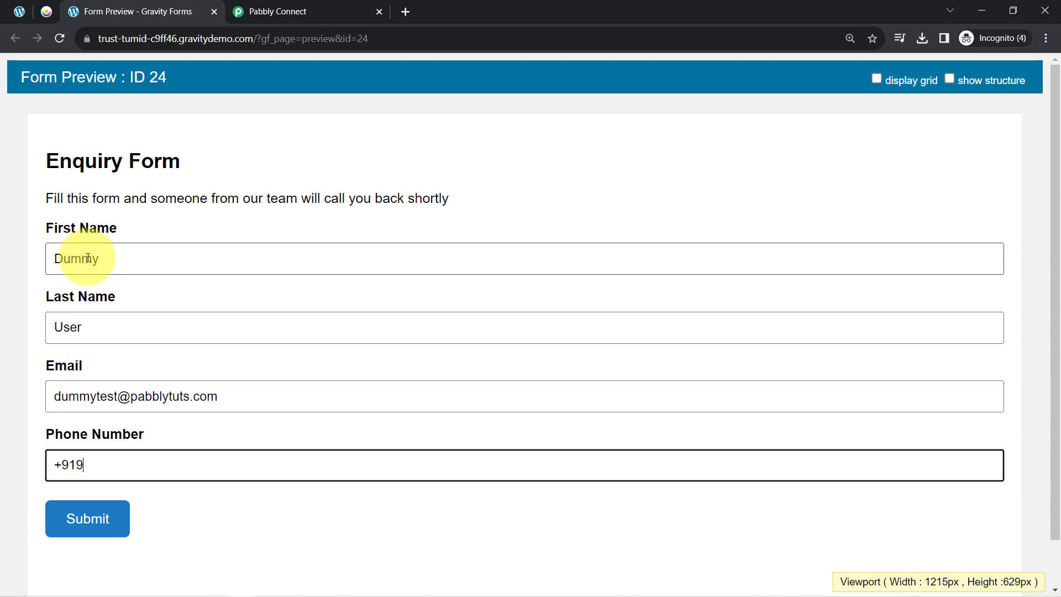
{"action": "left_click", "coordinate": [69, 530]}
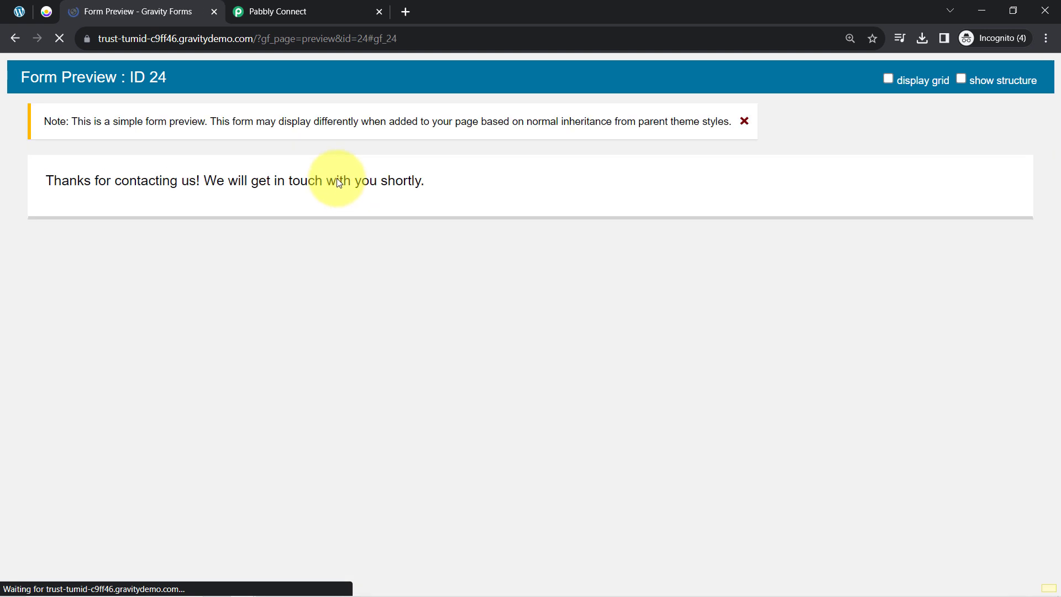
{"action": "left_click", "coordinate": [309, 11]}
- Expand the Response Received table to show the captured test submission
{"action": "scroll", "coordinate": [317, 265], "scroll_direction": "down", "scroll_amount": 4}
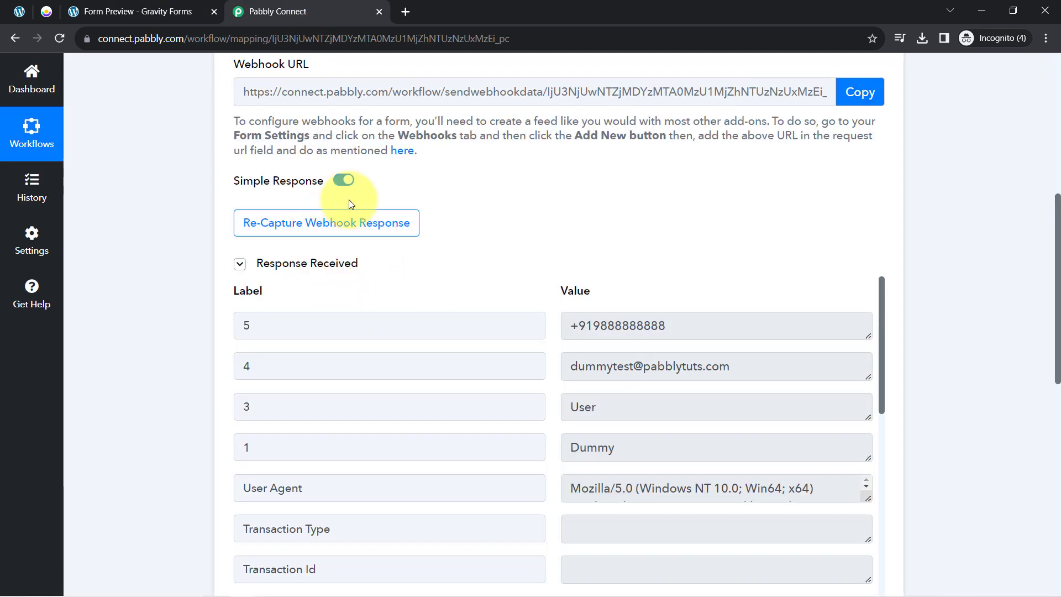
{"action": "mouse_move", "coordinate": [239, 290]}
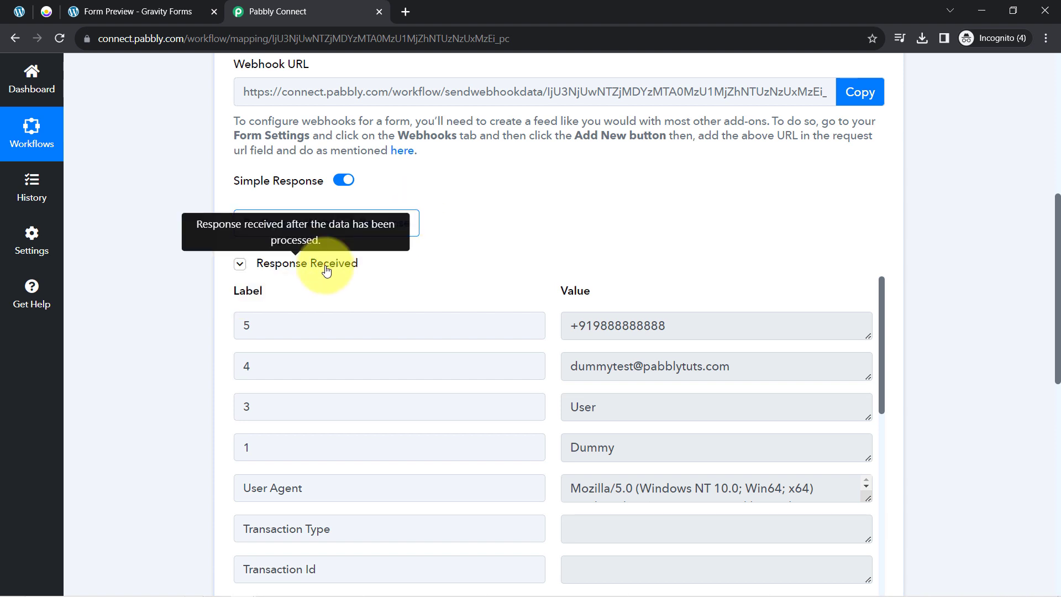
{"action": "left_click", "coordinate": [326, 264]}
{"action": "left_click", "coordinate": [326, 264]}
{"action": "left_click", "coordinate": [326, 264]}
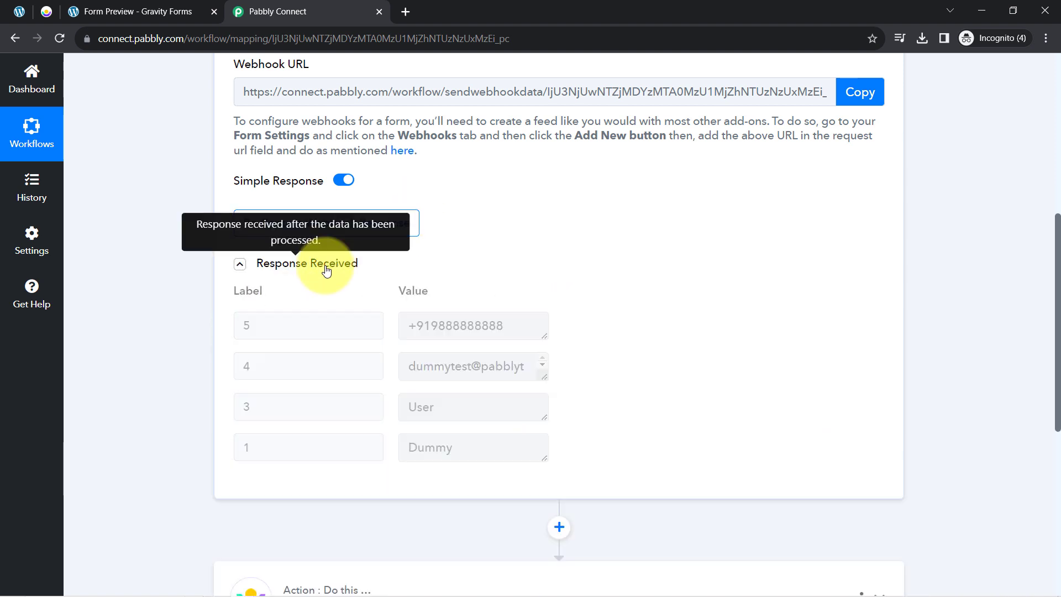
{"action": "left_click", "coordinate": [326, 265]}
{"action": "left_click_drag", "start_coordinate": [1057, 201], "coordinate": [1057, 230]}
- Review the captured phone, email, last and first name, entry Id 8 and Form Id 24
{"action": "left_click_drag", "start_coordinate": [583, 239], "coordinate": [675, 238]}
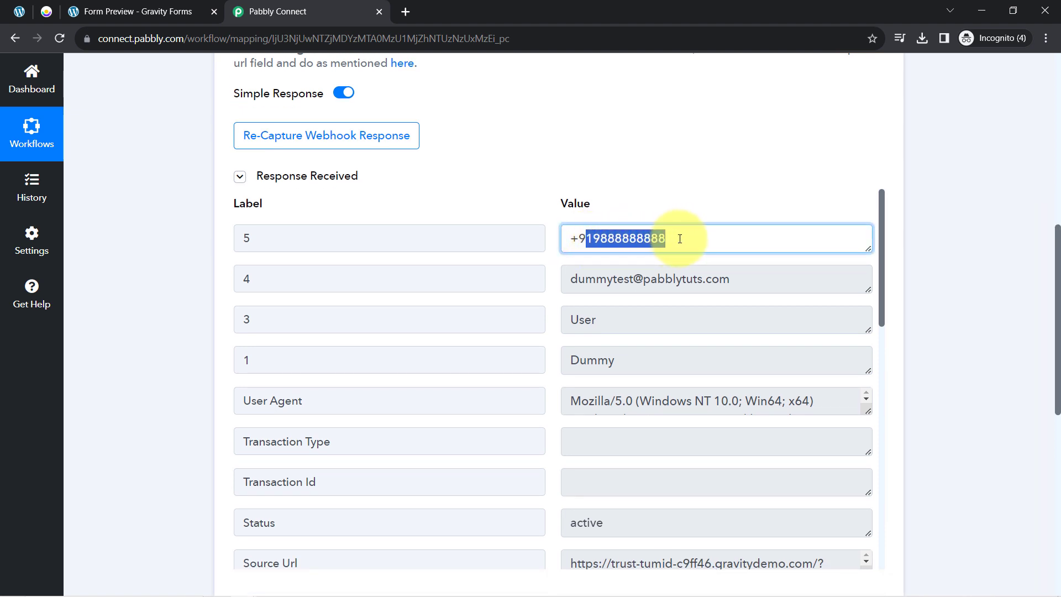
{"action": "left_click_drag", "start_coordinate": [596, 279], "coordinate": [730, 279]}
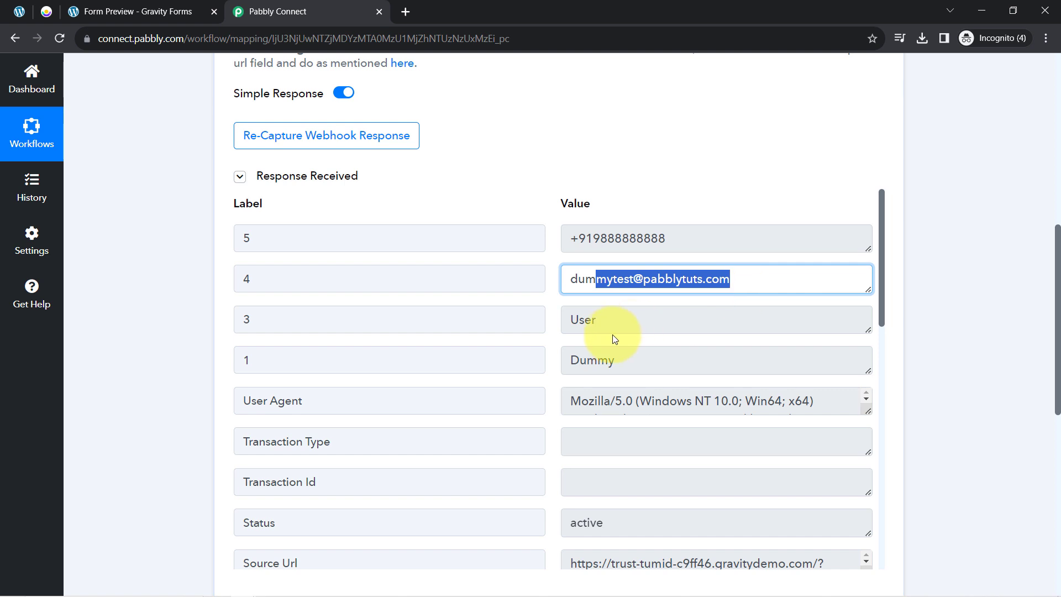
{"action": "double_click", "coordinate": [582, 332]}
{"action": "left_click", "coordinate": [601, 366]}
{"action": "double_click", "coordinate": [602, 366]}
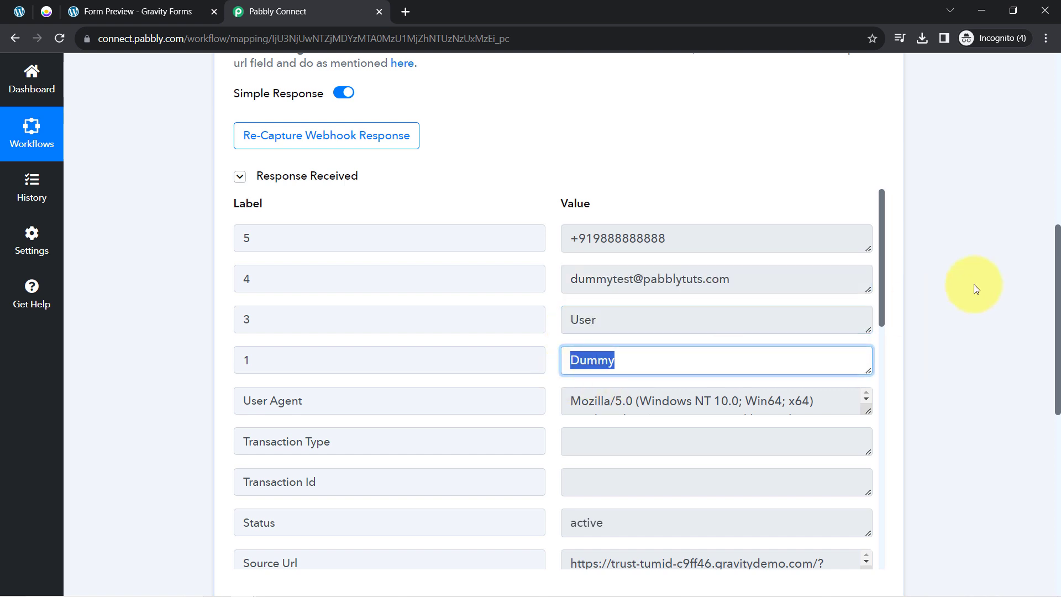
{"action": "left_click_drag", "start_coordinate": [881, 224], "coordinate": [856, 409]}
{"action": "scroll", "coordinate": [855, 409], "scroll_direction": "down", "scroll_amount": 2}
{"action": "double_click", "coordinate": [599, 381]}
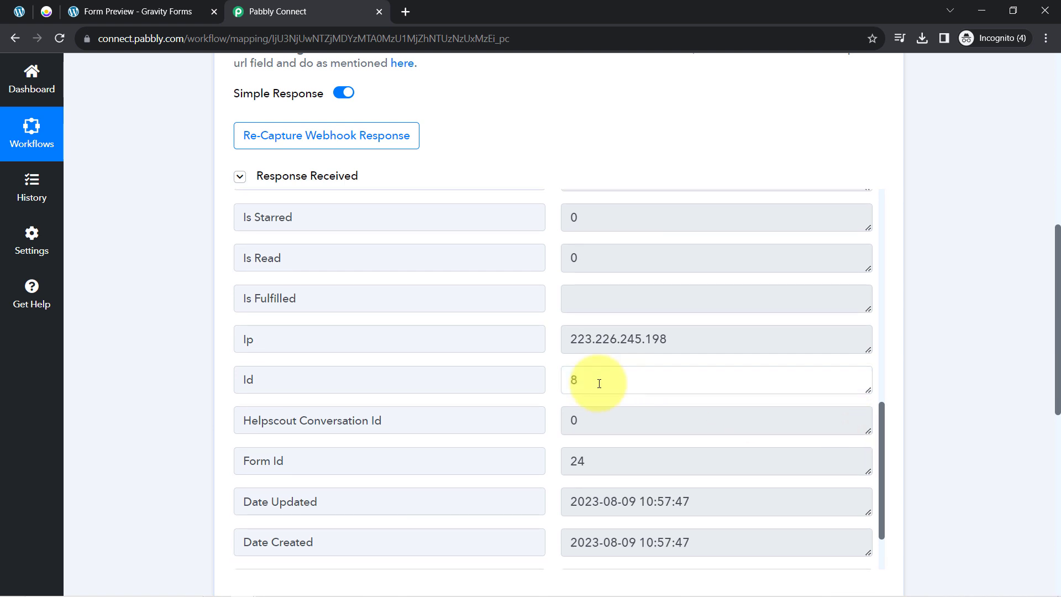
{"action": "left_click", "coordinate": [597, 460]}
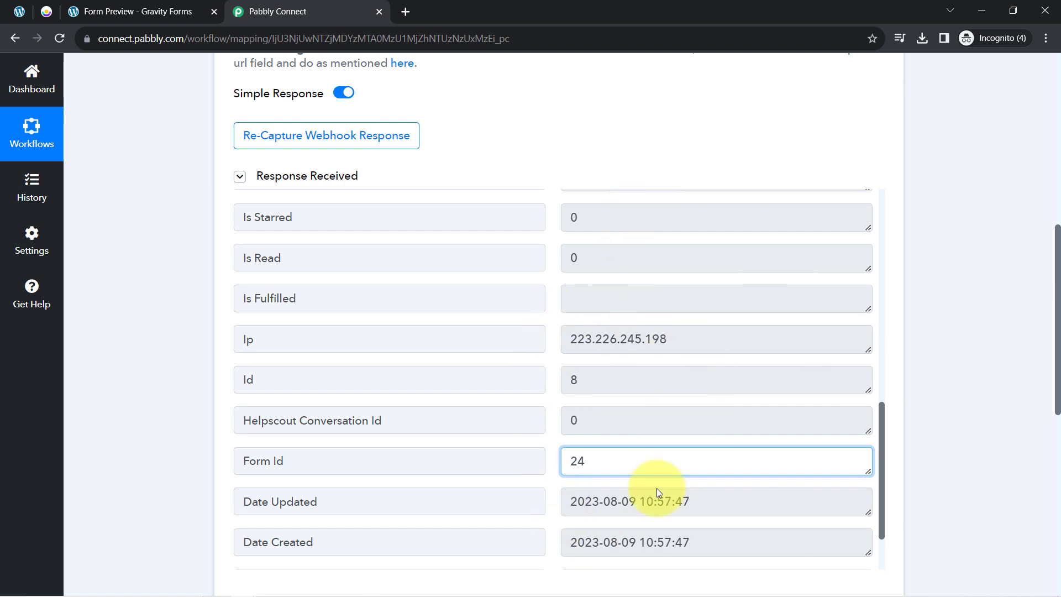
- Collapse the Response Received field list and the Gravity Forms trigger step
{"action": "left_click", "coordinate": [260, 177]}
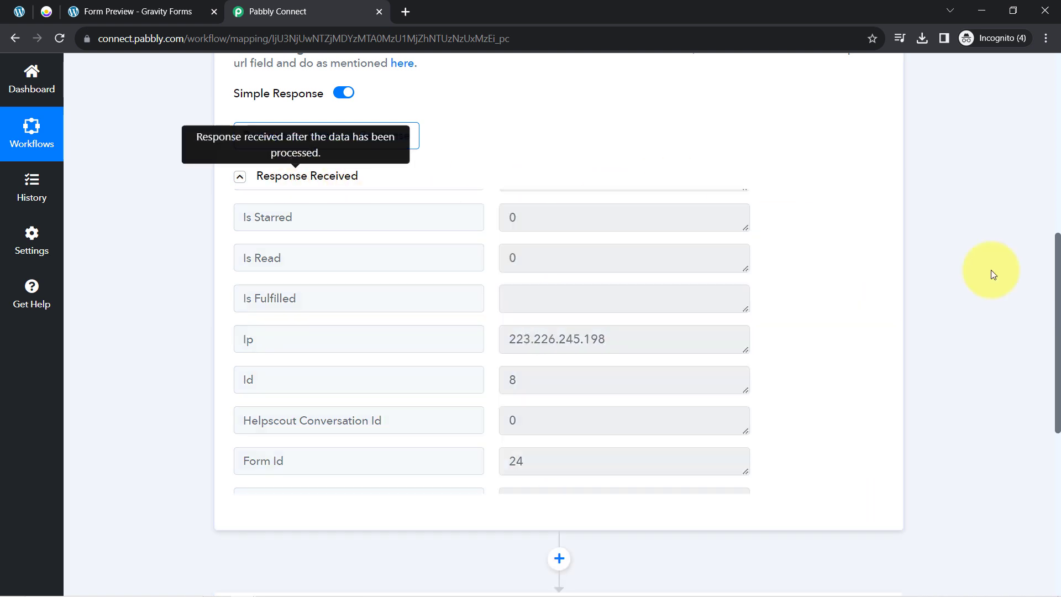
{"action": "scroll", "coordinate": [1052, 221], "scroll_direction": "up", "scroll_amount": 9}
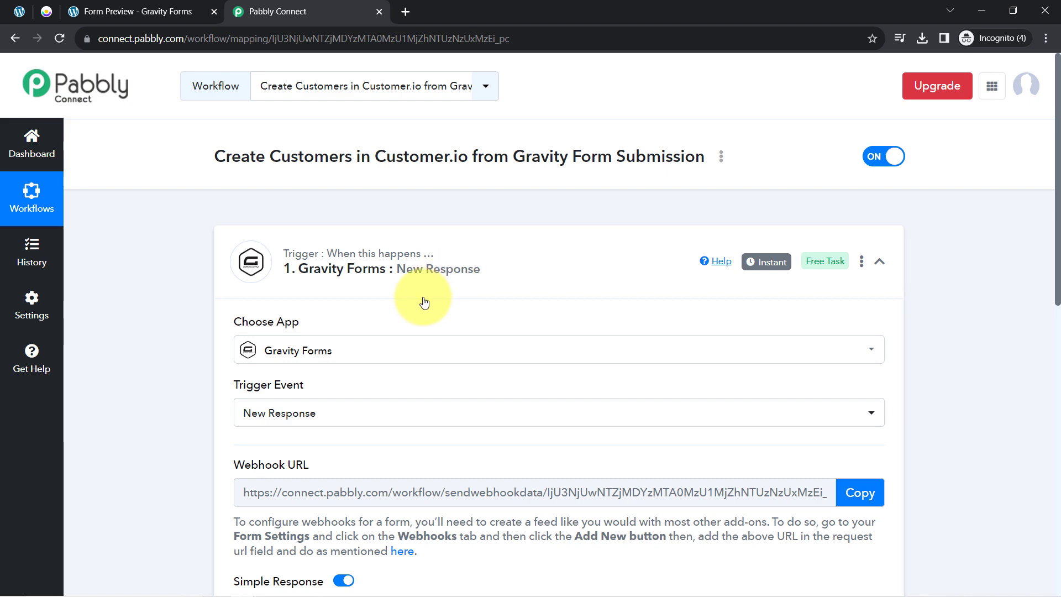
{"action": "left_click", "coordinate": [427, 269]}
- Close the Form Preview tab, check the Gravity Forms webhook settings, and return to Pabbly Connect
{"action": "left_click", "coordinate": [220, 15]}
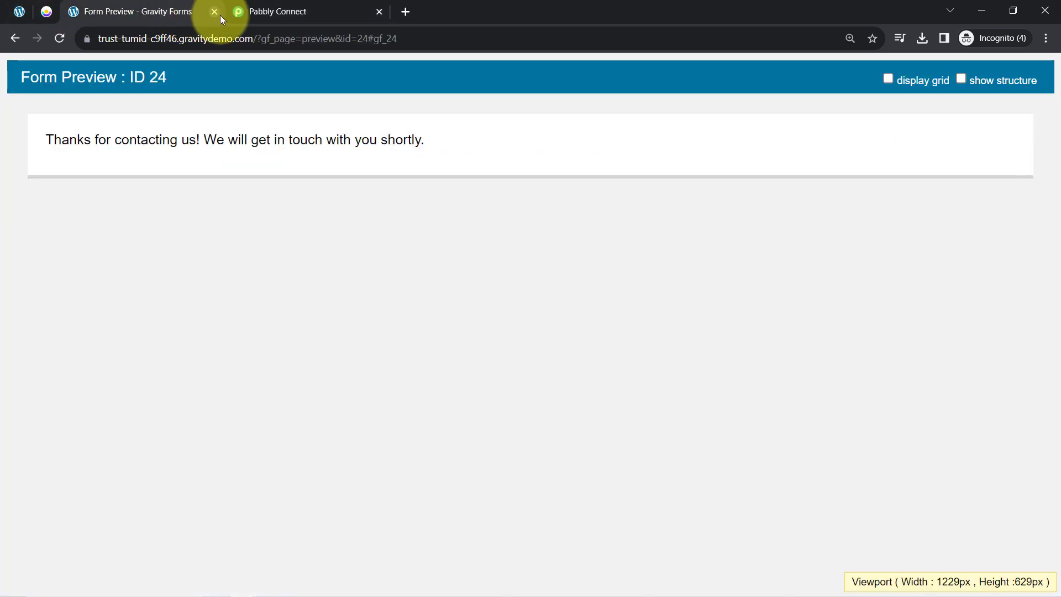
{"action": "left_click", "coordinate": [211, 14]}
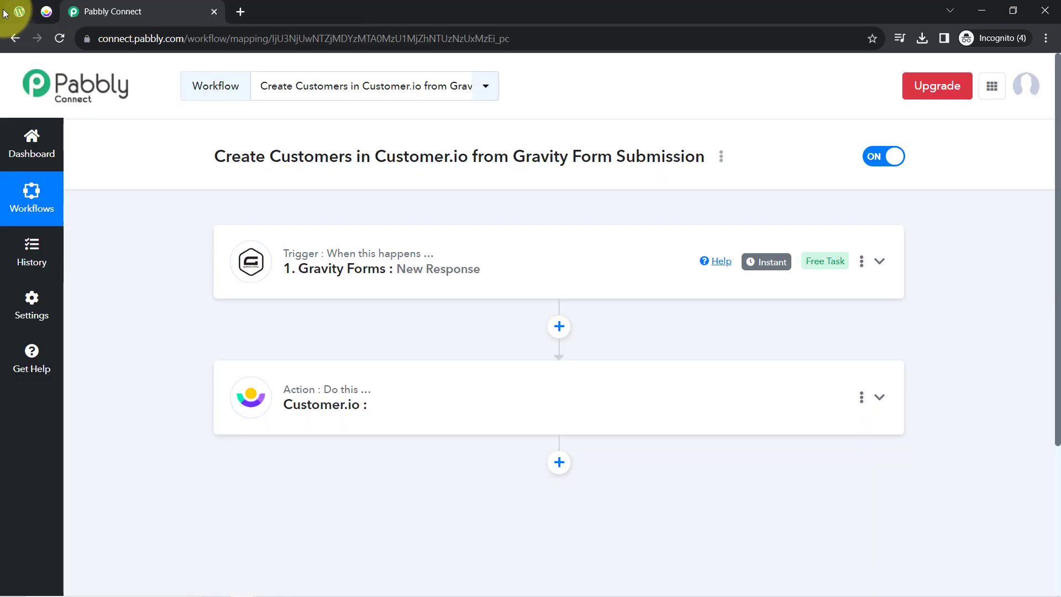
{"action": "left_click", "coordinate": [14, 15]}
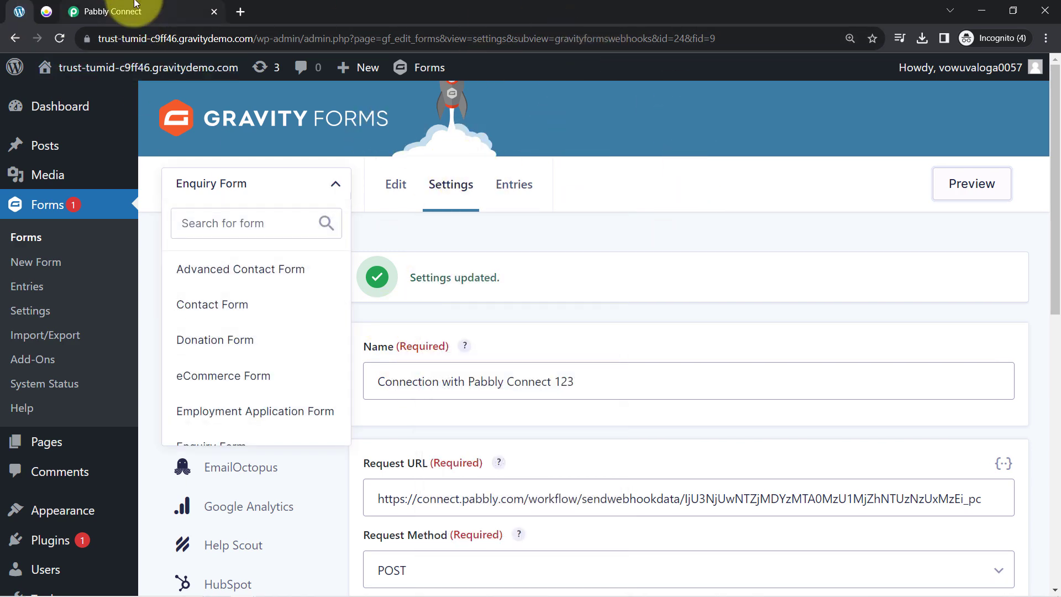
{"action": "left_click", "coordinate": [141, 11]}
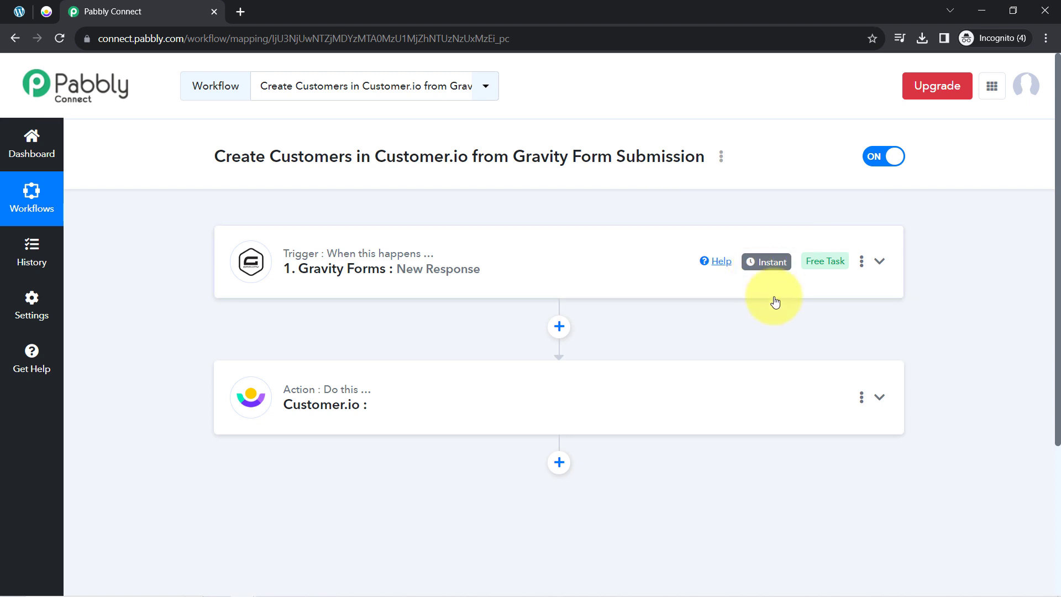
{"action": "mouse_move", "coordinate": [769, 267]}
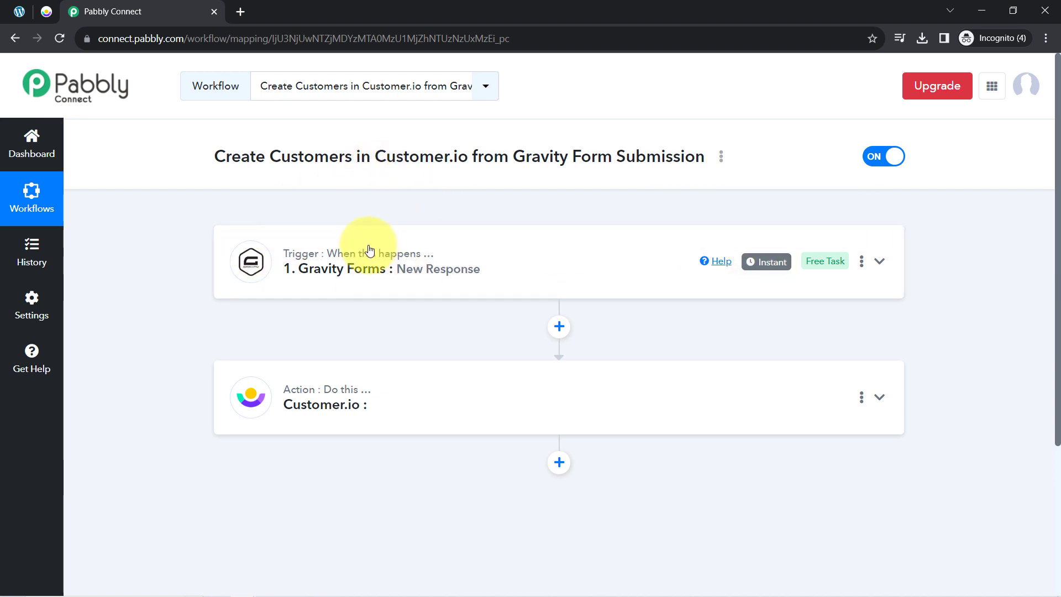
- Set the Customer.io action event to Create Customer and start connecting the Customer.io account
{"action": "left_click", "coordinate": [303, 403]}
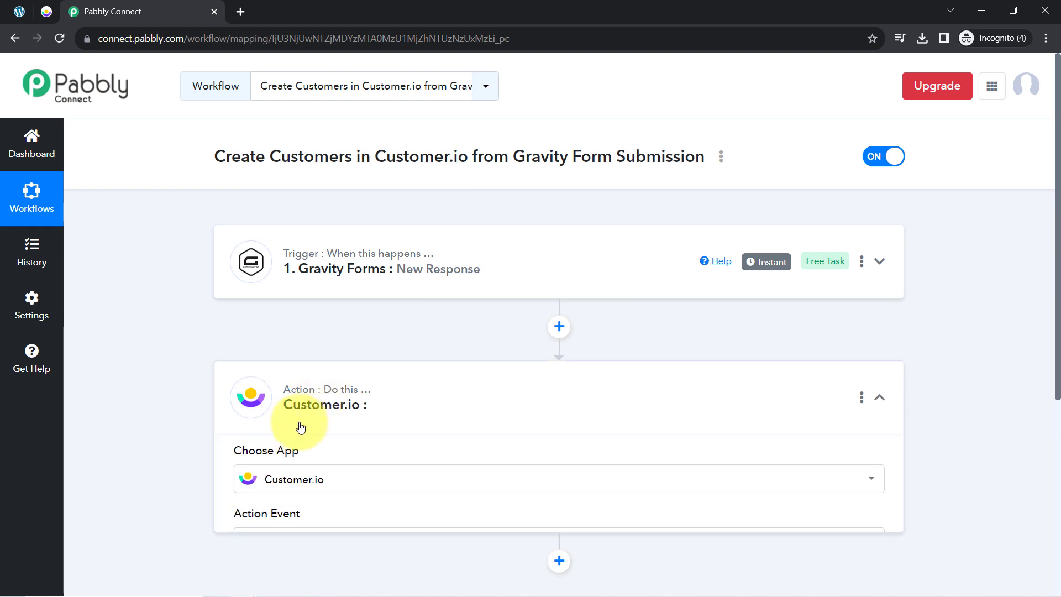
{"action": "scroll", "coordinate": [164, 313], "scroll_direction": "down", "scroll_amount": 2}
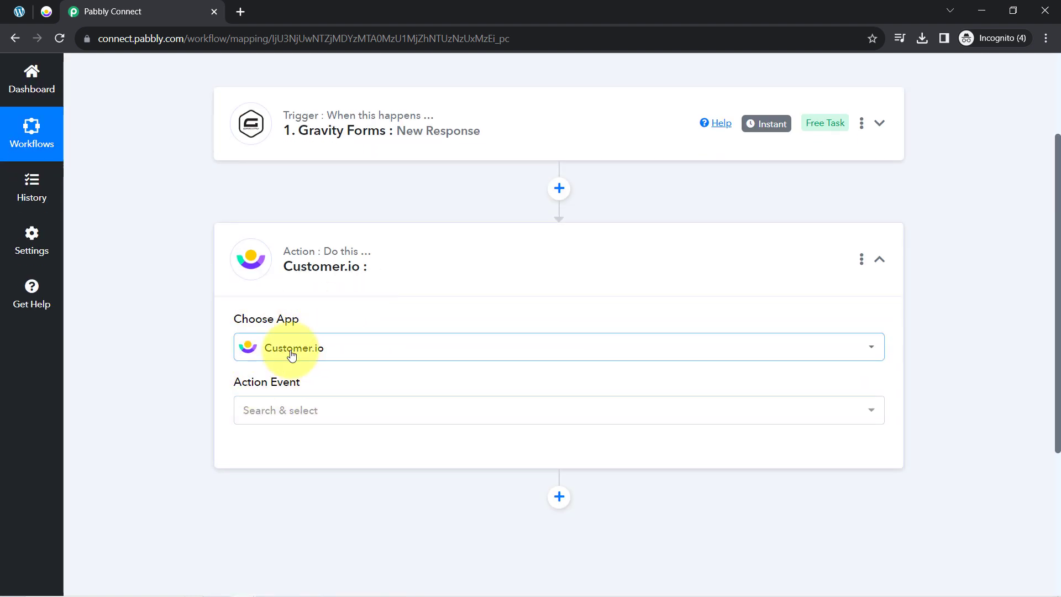
{"action": "left_click", "coordinate": [281, 410]}
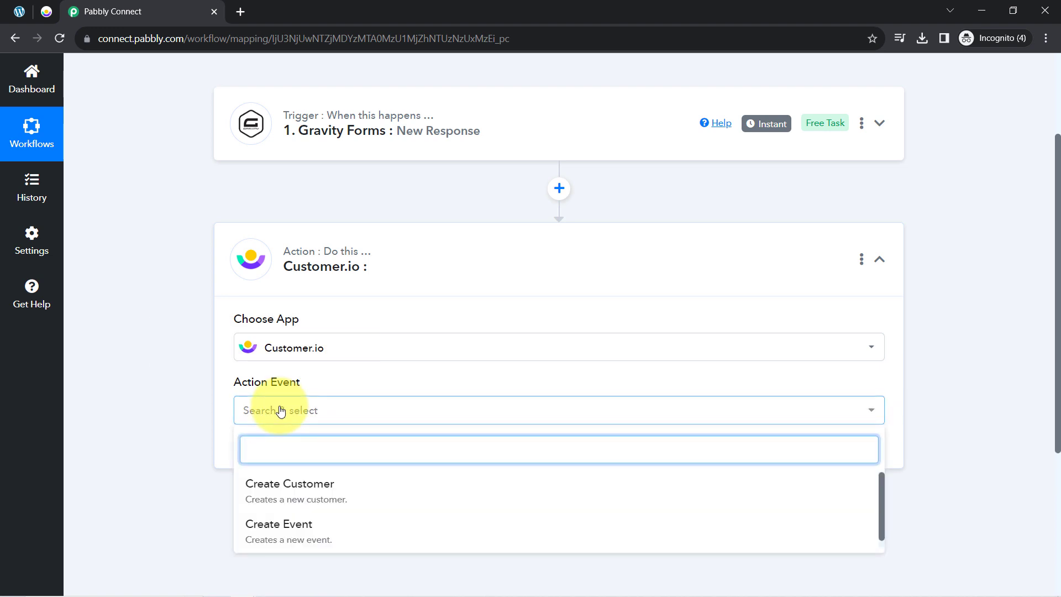
{"action": "left_click", "coordinate": [286, 484]}
{"action": "mouse_move", "coordinate": [348, 124]}
{"action": "left_click", "coordinate": [279, 455]}
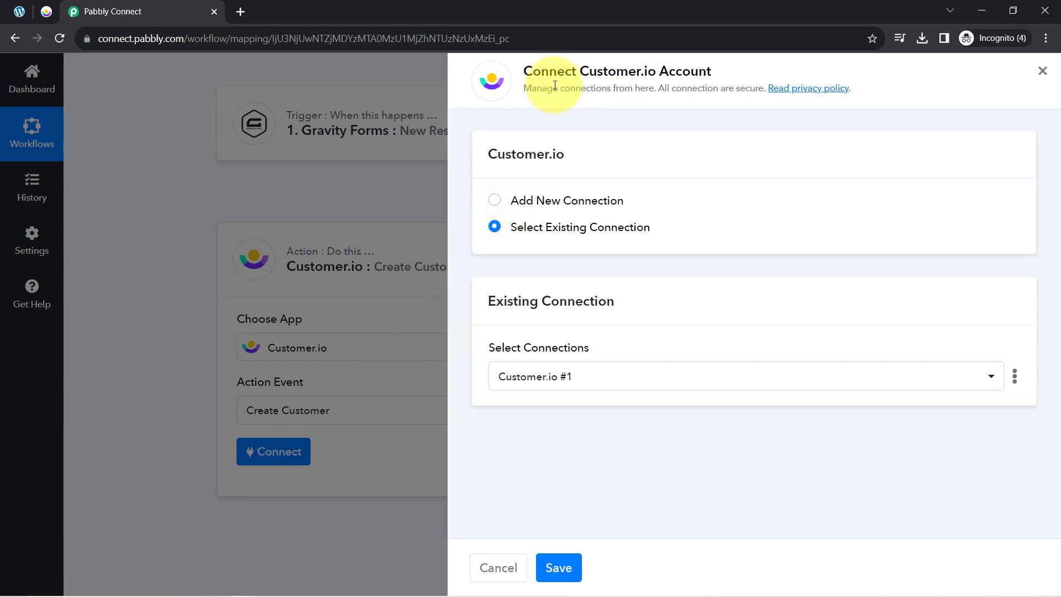
- Switch the Connect Customer.io Account panel to Add New Connection
{"action": "left_click_drag", "start_coordinate": [572, 75], "coordinate": [706, 33]}
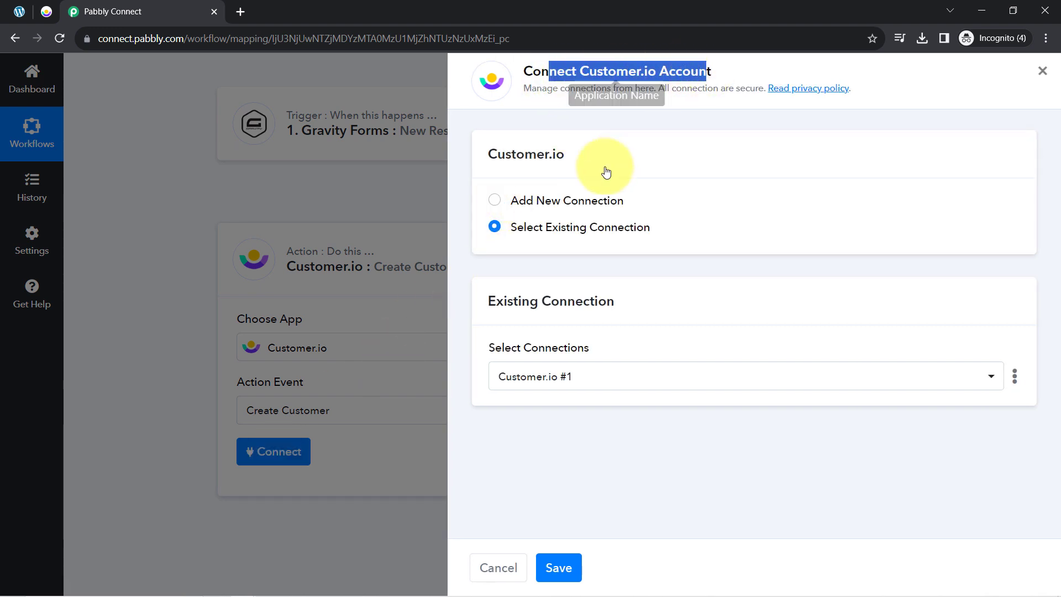
{"action": "left_click", "coordinate": [591, 200]}
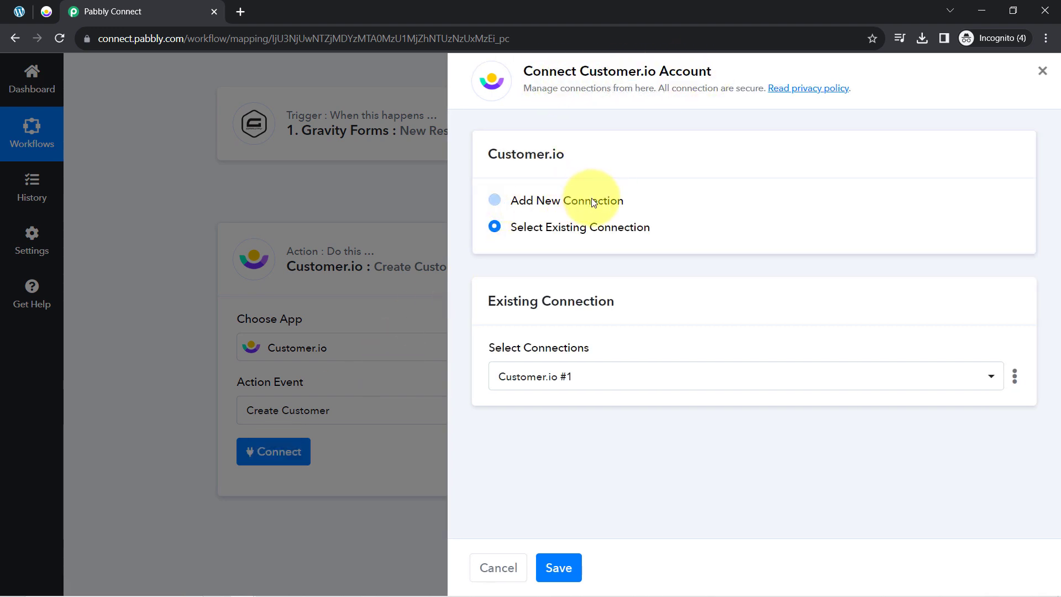
{"action": "scroll", "coordinate": [607, 218], "scroll_direction": "down", "scroll_amount": 1}
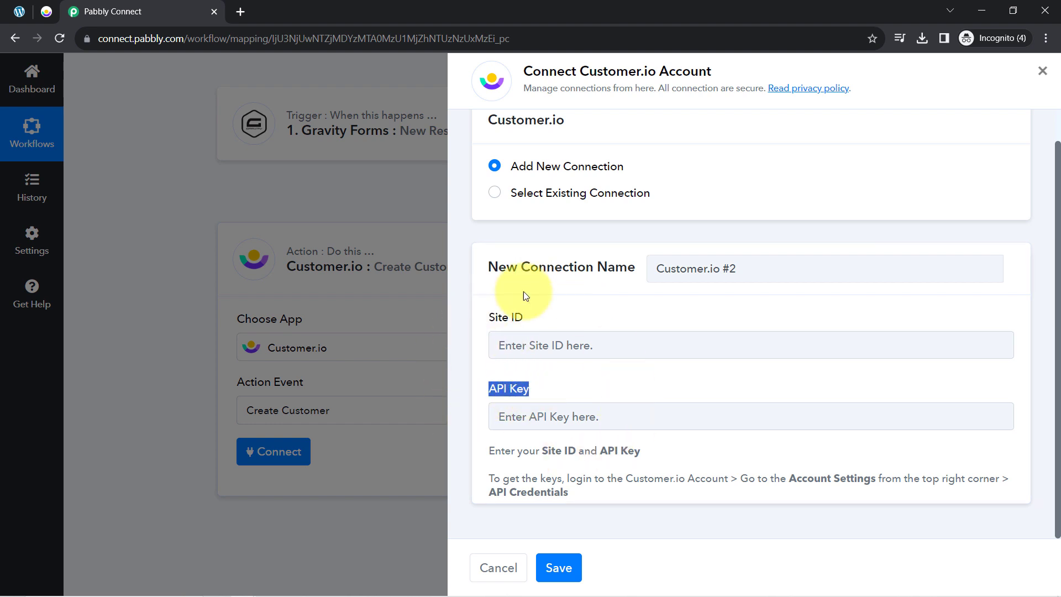
- Read the help text on finding the keys under Account Settings > API Credentials
{"action": "left_click", "coordinate": [527, 479]}
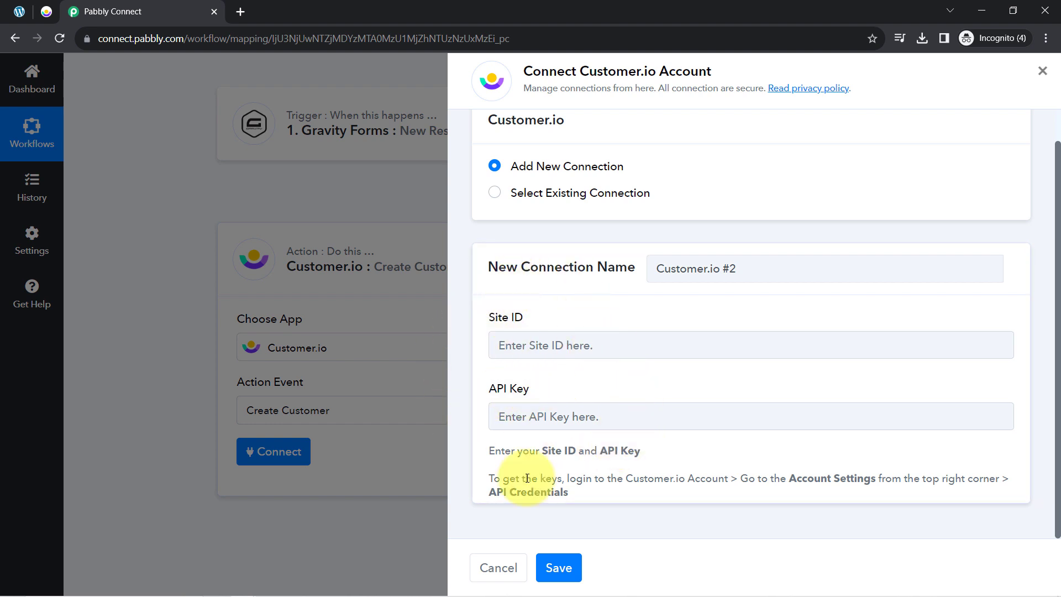
{"action": "left_click_drag", "start_coordinate": [526, 478], "coordinate": [589, 491]}
{"action": "left_click", "coordinate": [658, 476]}
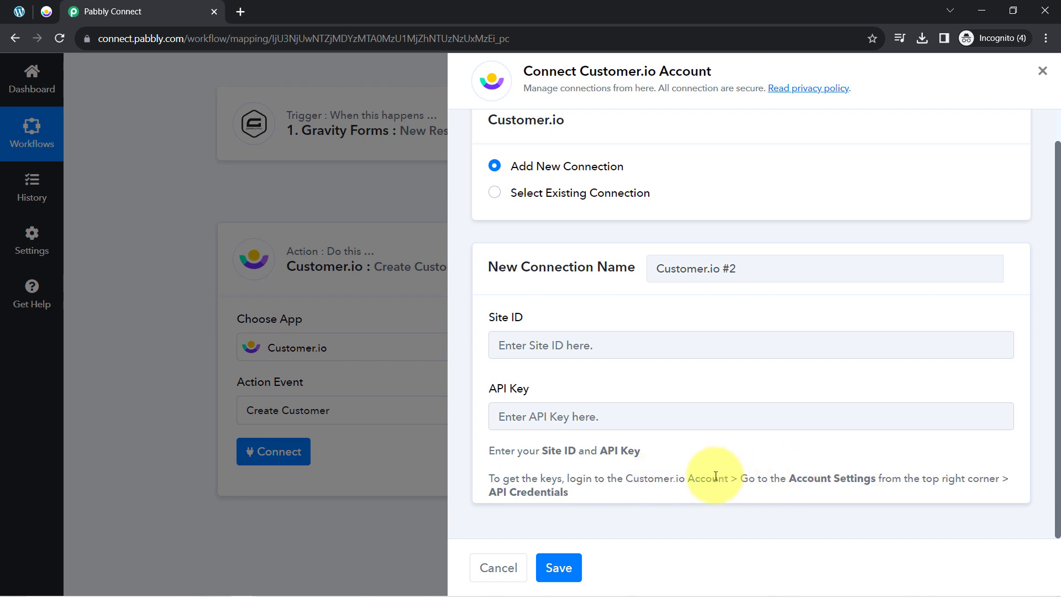
{"action": "double_click", "coordinate": [809, 479]}
{"action": "left_click_drag", "start_coordinate": [562, 492], "coordinate": [503, 492]}
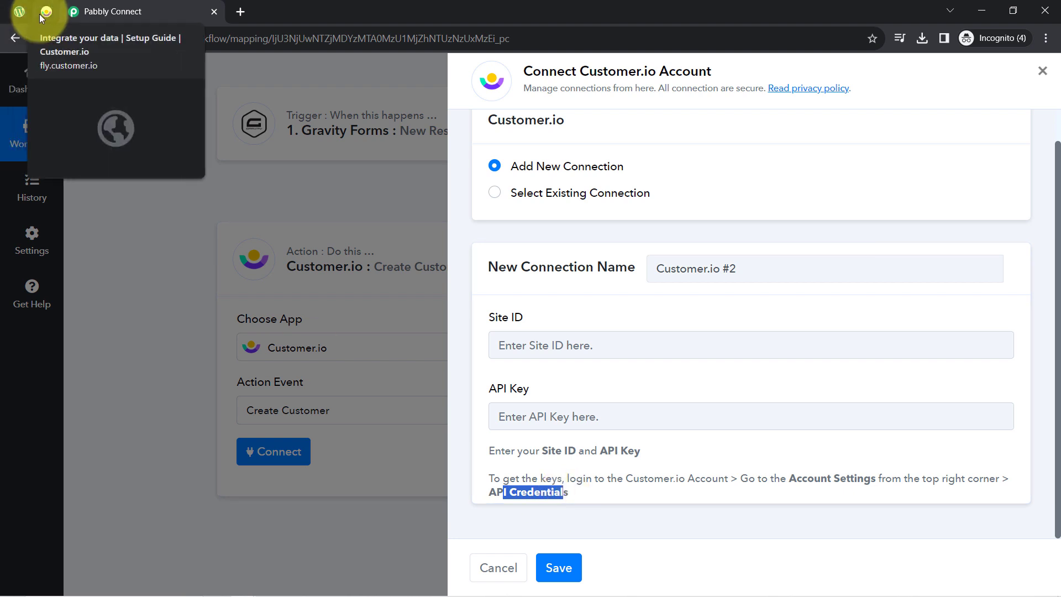
- In Customer.io, open Account Settings from the gear menu
{"action": "left_click", "coordinate": [39, 15]}
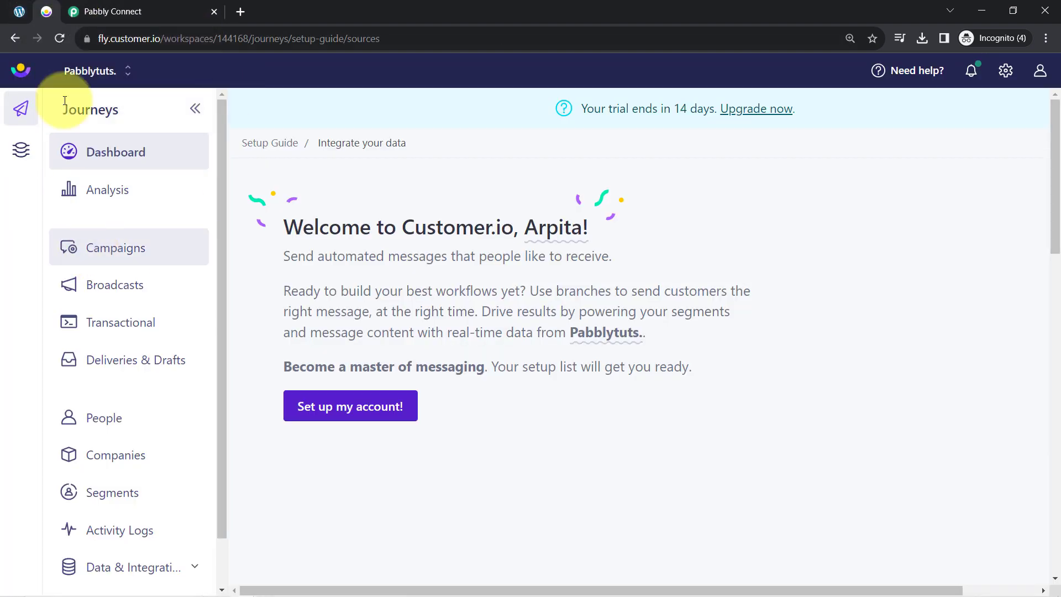
{"action": "left_click_drag", "start_coordinate": [119, 39], "coordinate": [160, 39]}
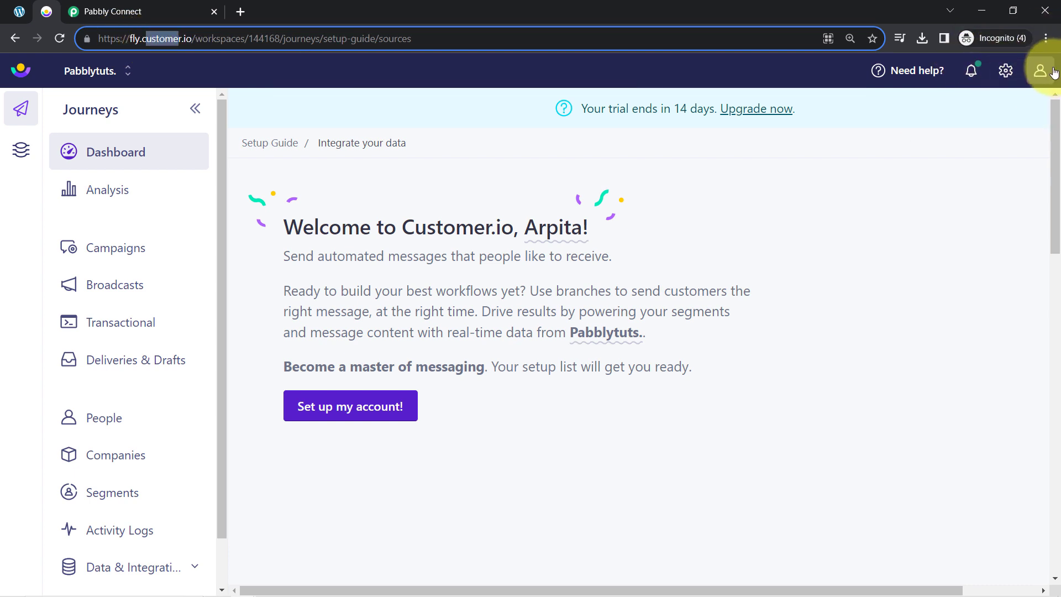
{"action": "left_click", "coordinate": [1007, 76]}
{"action": "left_click", "coordinate": [1007, 74]}
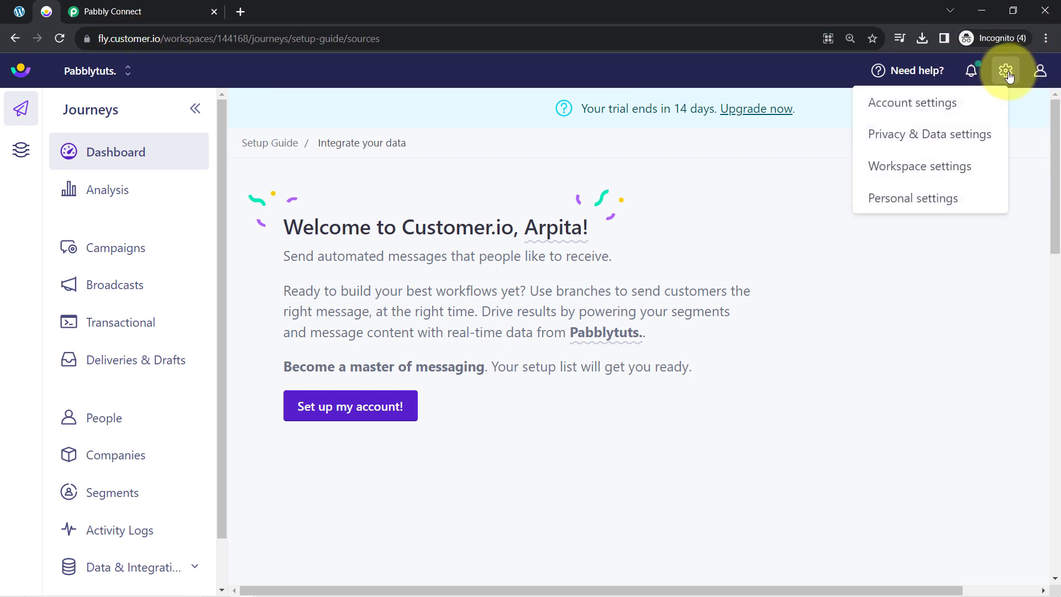
{"action": "left_click", "coordinate": [936, 102]}
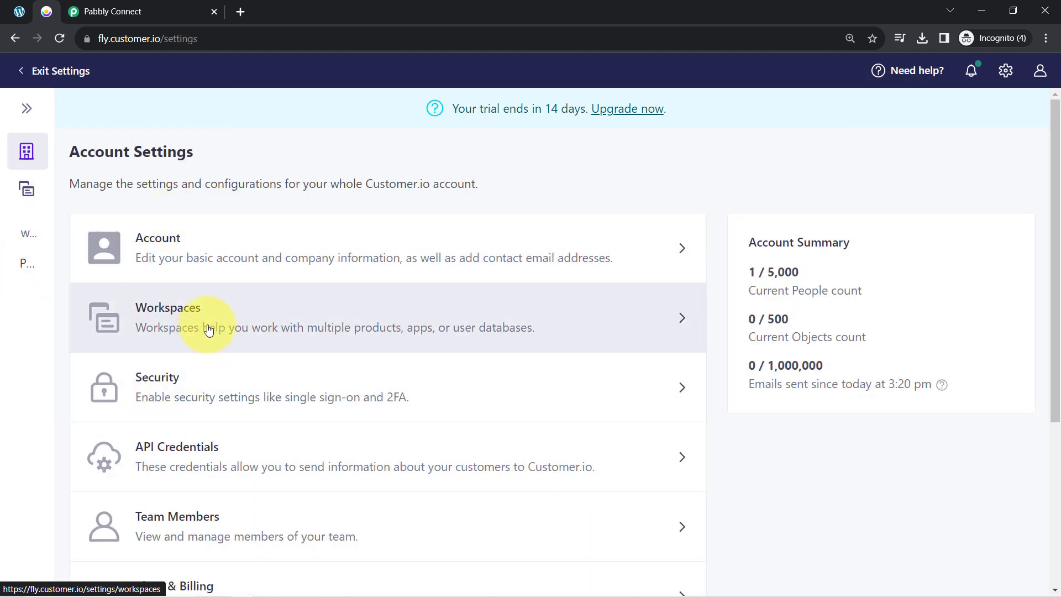
{"action": "scroll", "coordinate": [208, 332], "scroll_direction": "down", "scroll_amount": 5}
{"action": "scroll", "coordinate": [203, 402], "scroll_direction": "up", "scroll_amount": 1}
{"action": "scroll", "coordinate": [204, 397], "scroll_direction": "up", "scroll_amount": 3}
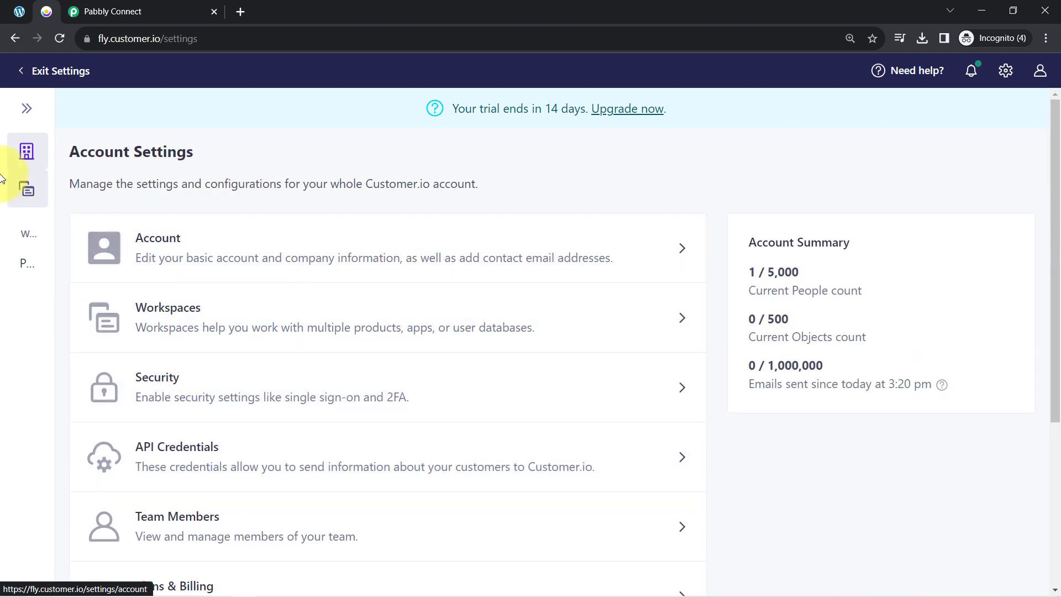
- Open API Credentials, copy the tracking Site ID, and return to Pabbly Connect
{"action": "left_click", "coordinate": [684, 463]}
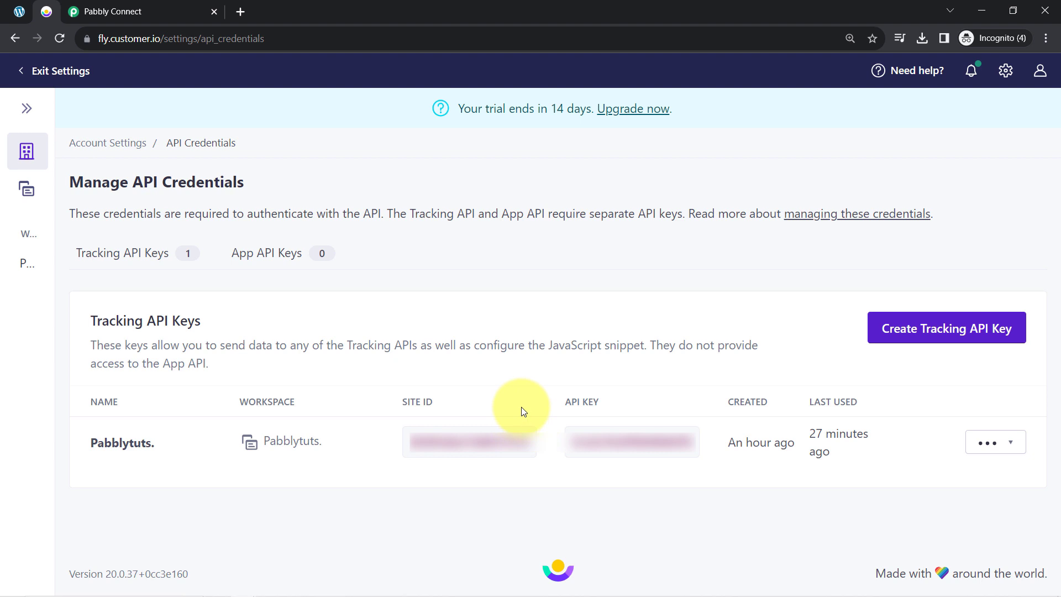
{"action": "left_click_drag", "start_coordinate": [410, 402], "coordinate": [486, 419]}
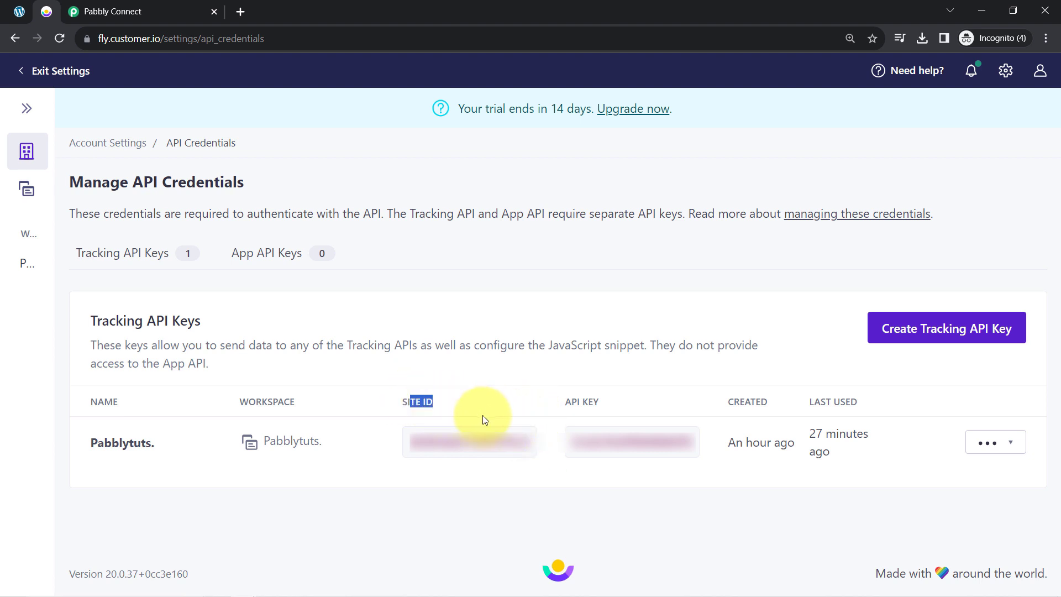
{"action": "left_click", "coordinate": [518, 441]}
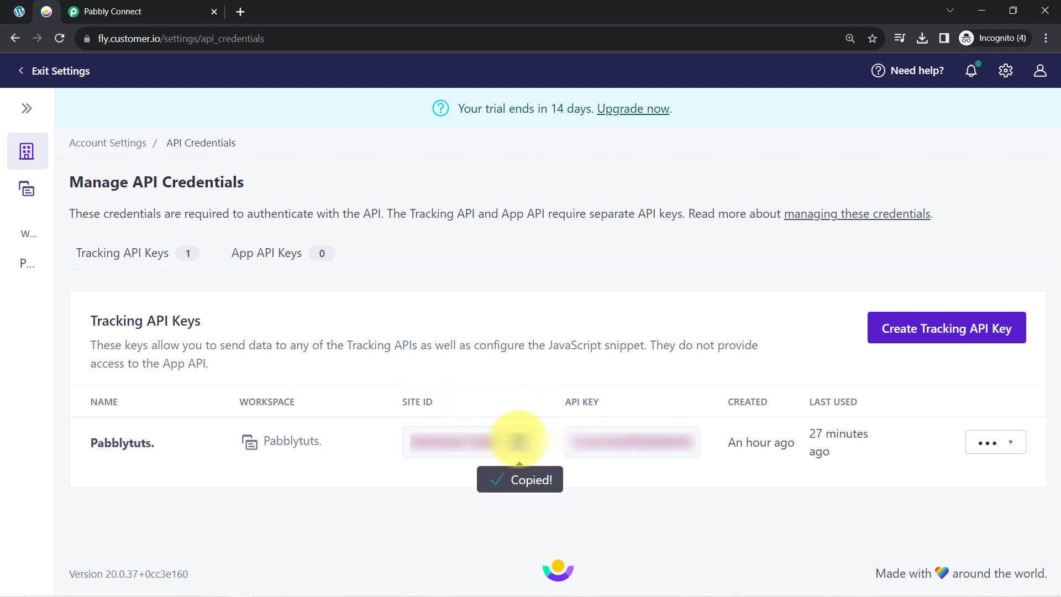
{"action": "left_click", "coordinate": [94, 11]}
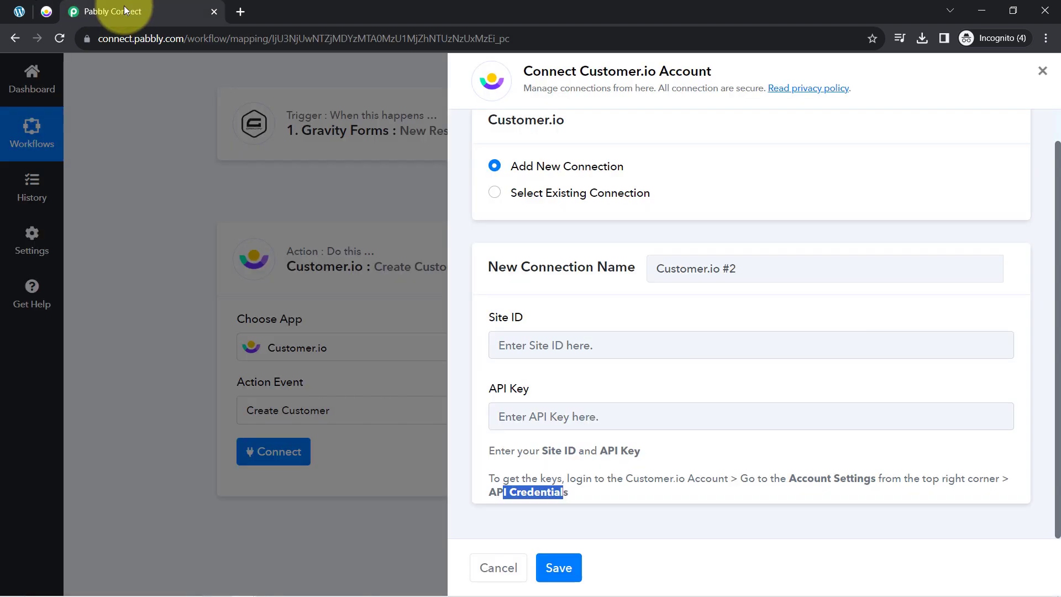
- Paste the Site ID and the copied Customer.io API Key, then save the connection
{"action": "left_click", "coordinate": [522, 345]}
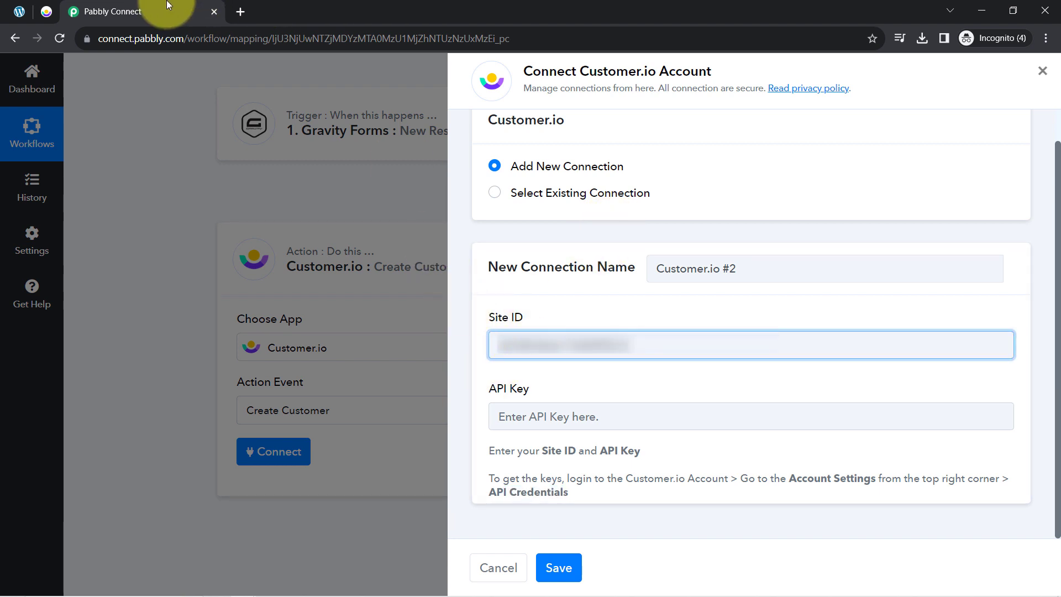
{"action": "left_click", "coordinate": [47, 13]}
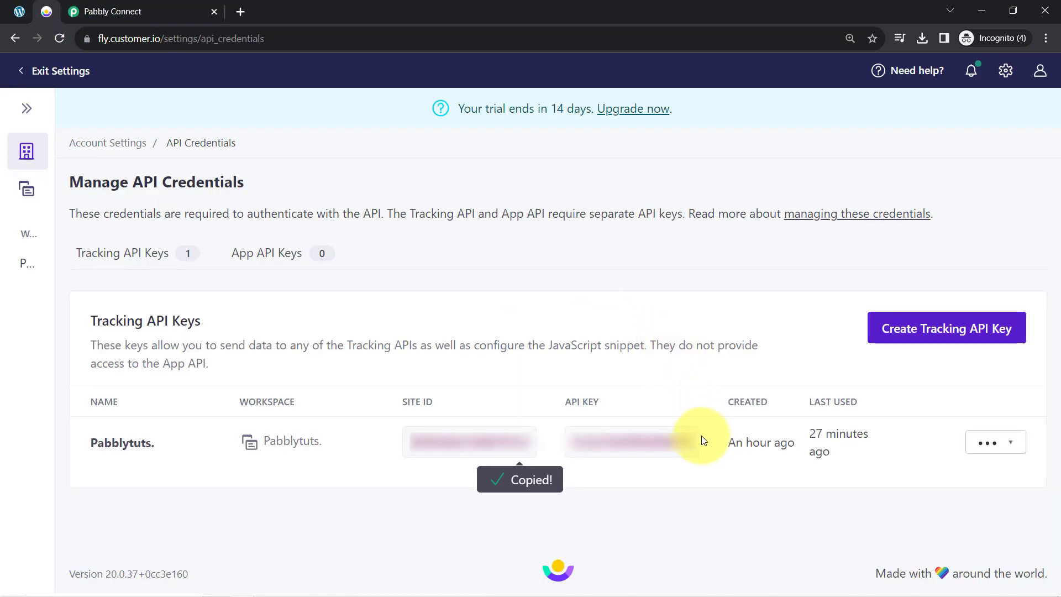
{"action": "left_click", "coordinate": [682, 441]}
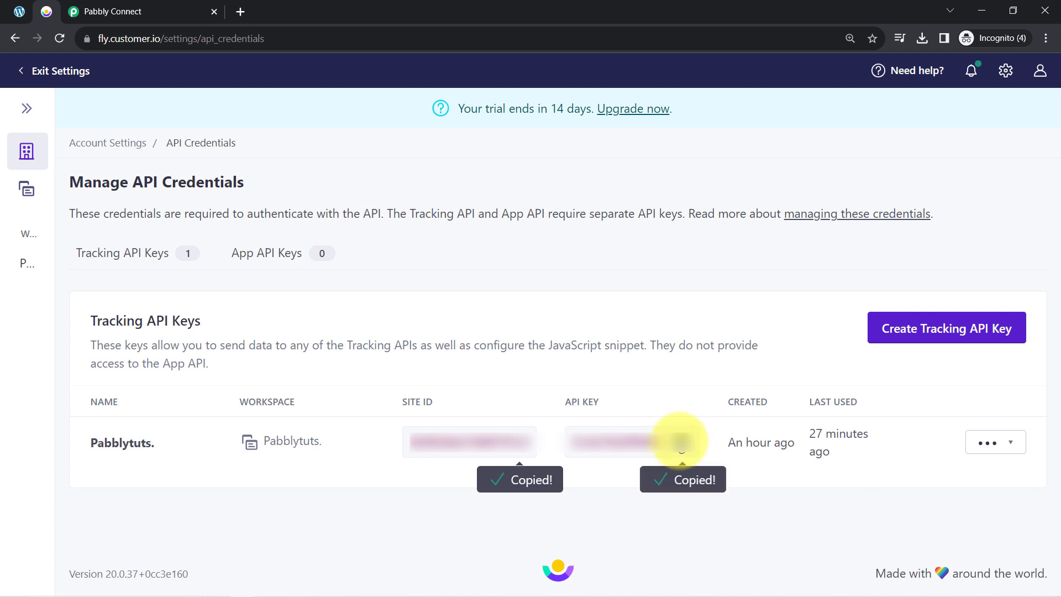
{"action": "left_click", "coordinate": [104, 6]}
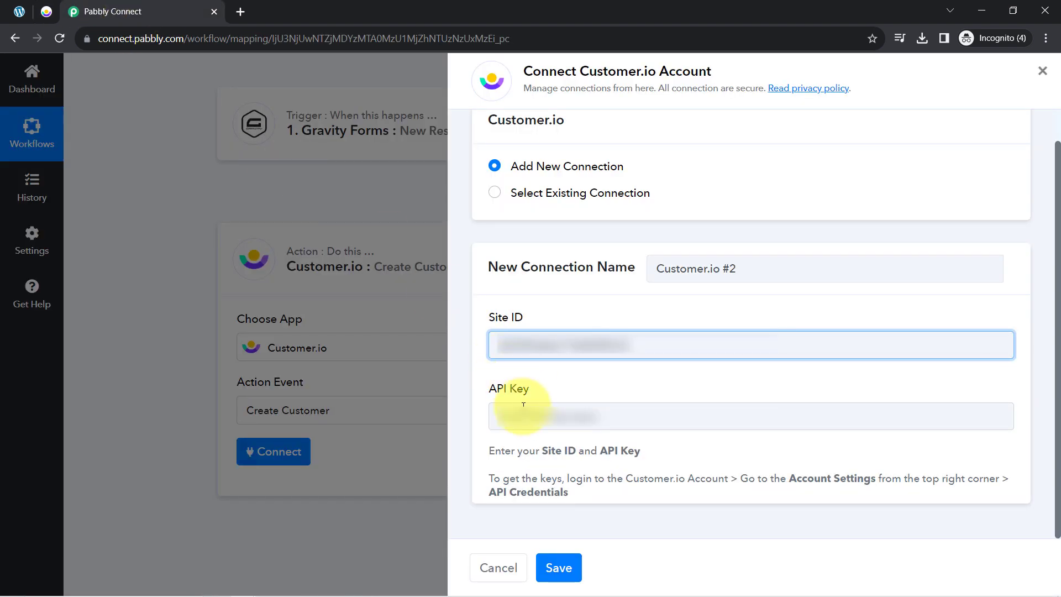
{"action": "left_click", "coordinate": [525, 413]}
{"action": "key", "text": "ctrl+v"}
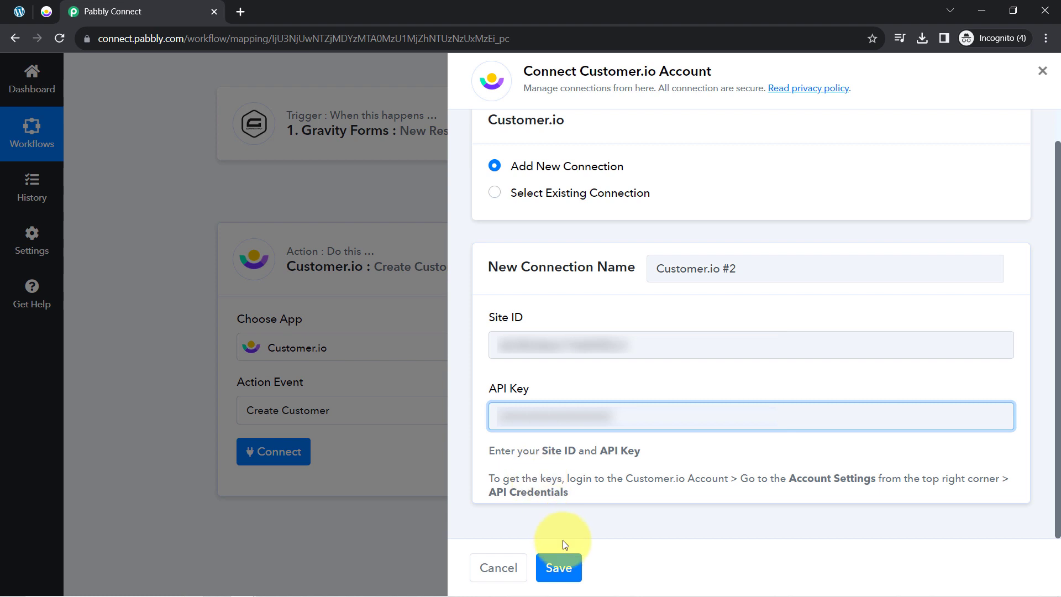
{"action": "left_click", "coordinate": [569, 572]}
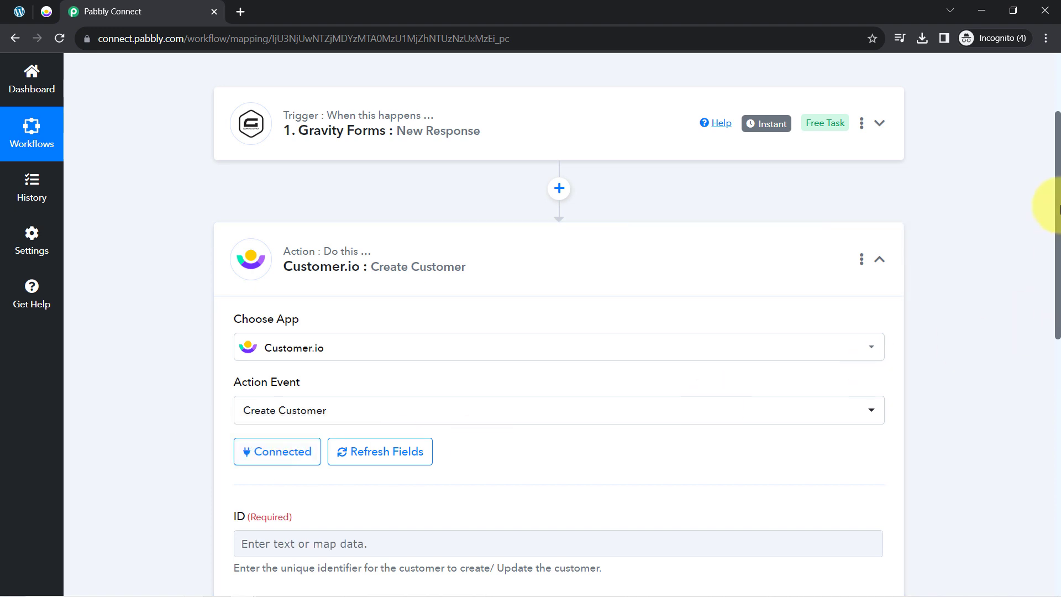
{"action": "left_click_drag", "start_coordinate": [1058, 205], "coordinate": [1058, 276]}
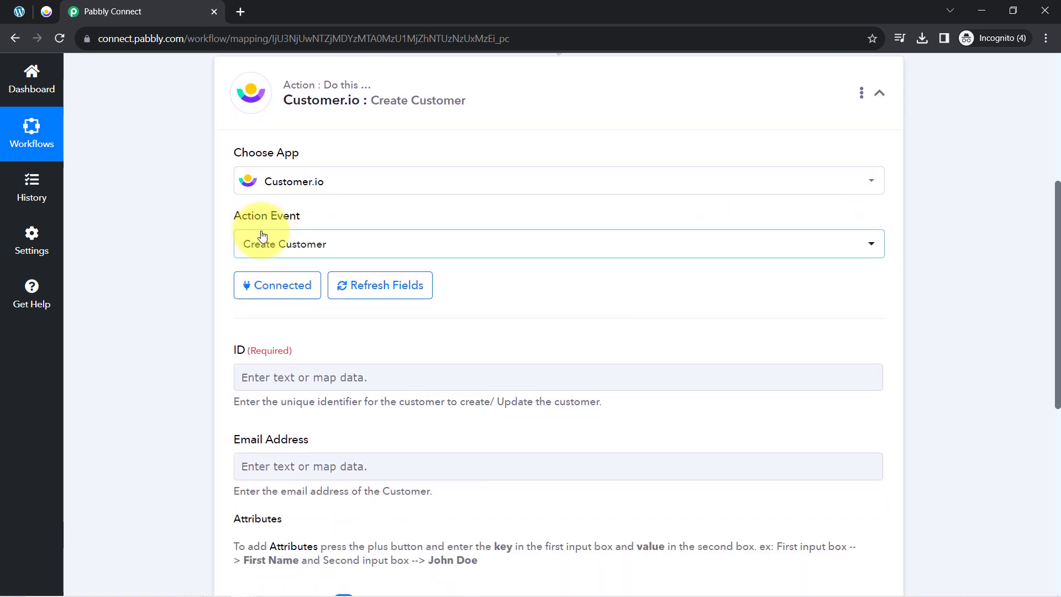
{"action": "left_click_drag", "start_coordinate": [1058, 189], "coordinate": [1057, 246]}
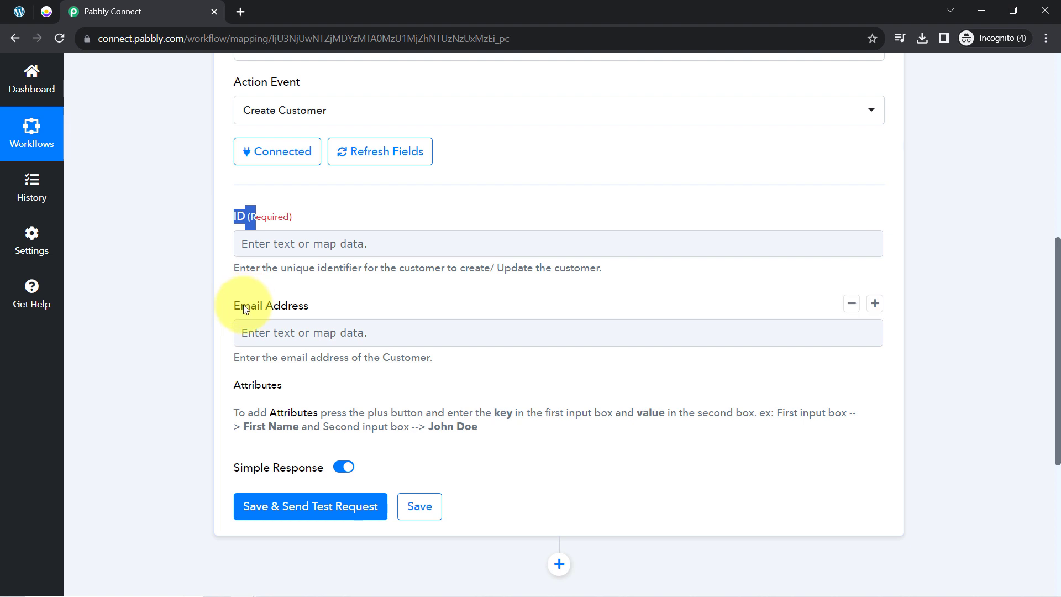
{"action": "left_click_drag", "start_coordinate": [240, 304], "coordinate": [293, 314]}
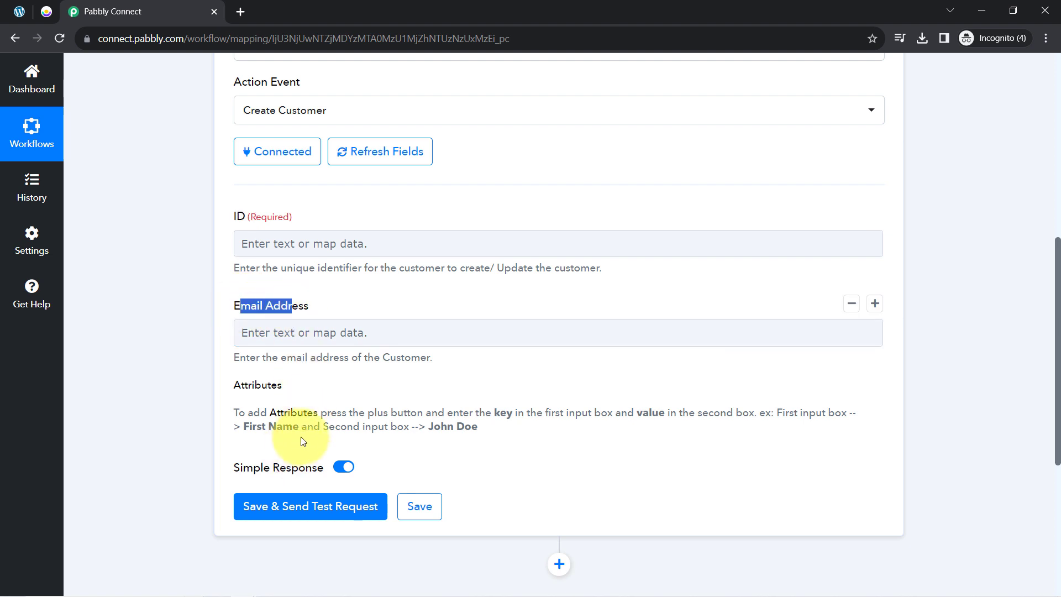
{"action": "double_click", "coordinate": [243, 216]}
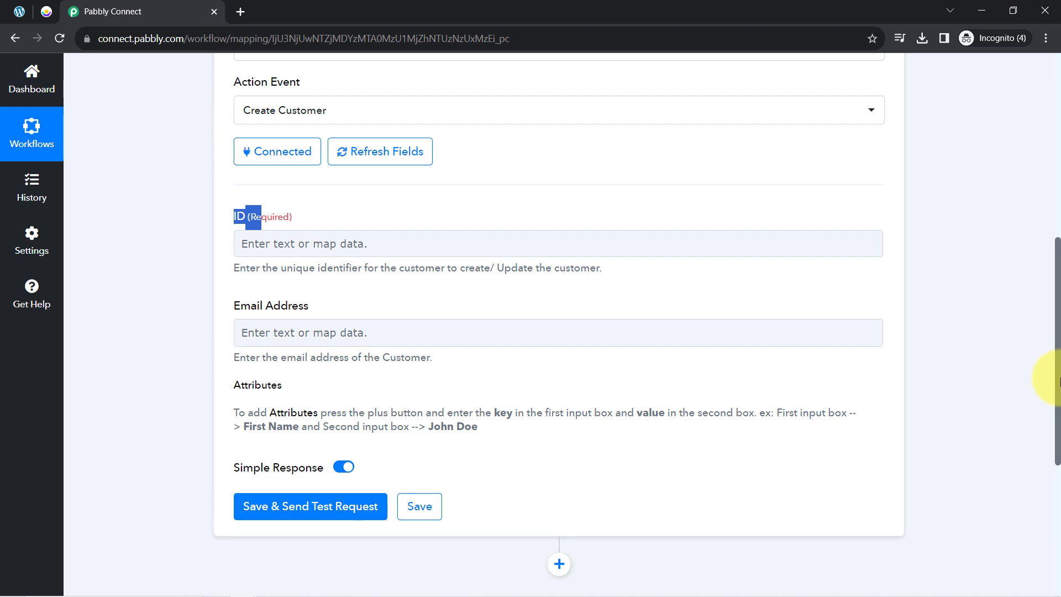
{"action": "scroll", "coordinate": [1049, 386], "scroll_direction": "up", "scroll_amount": 7}
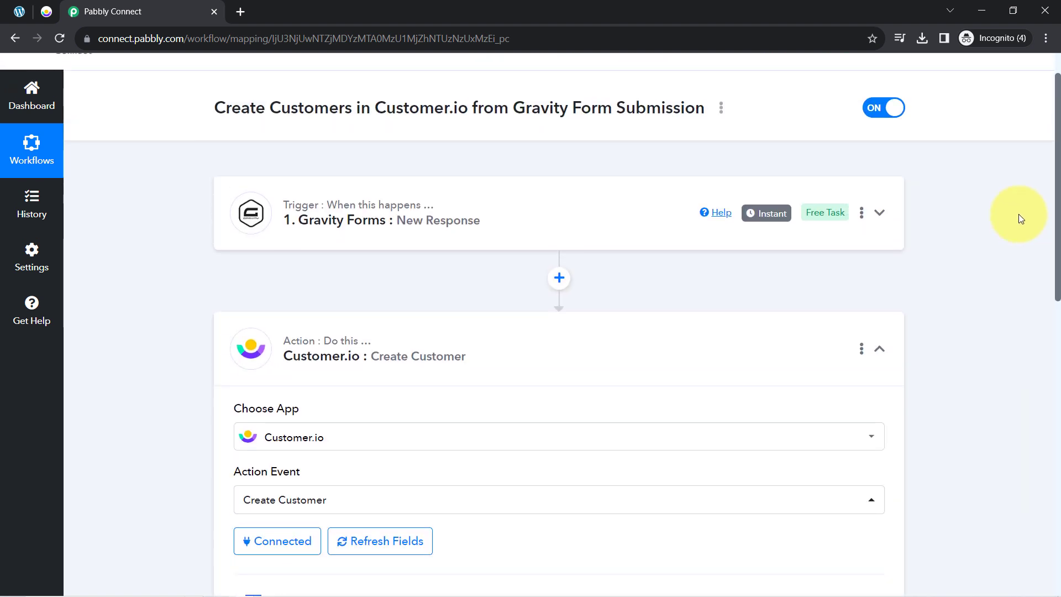
- Expand the Gravity Forms trigger's Response Received fields to review entry Id 8 and Form Id 24
{"action": "left_click", "coordinate": [331, 217]}
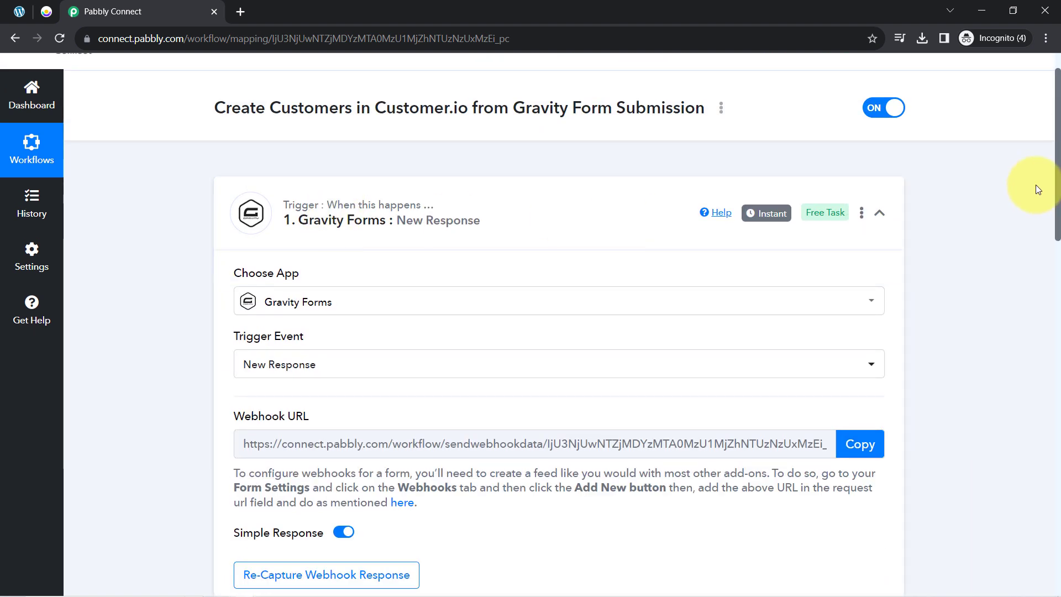
{"action": "scroll", "coordinate": [1042, 199], "scroll_direction": "down", "scroll_amount": 5}
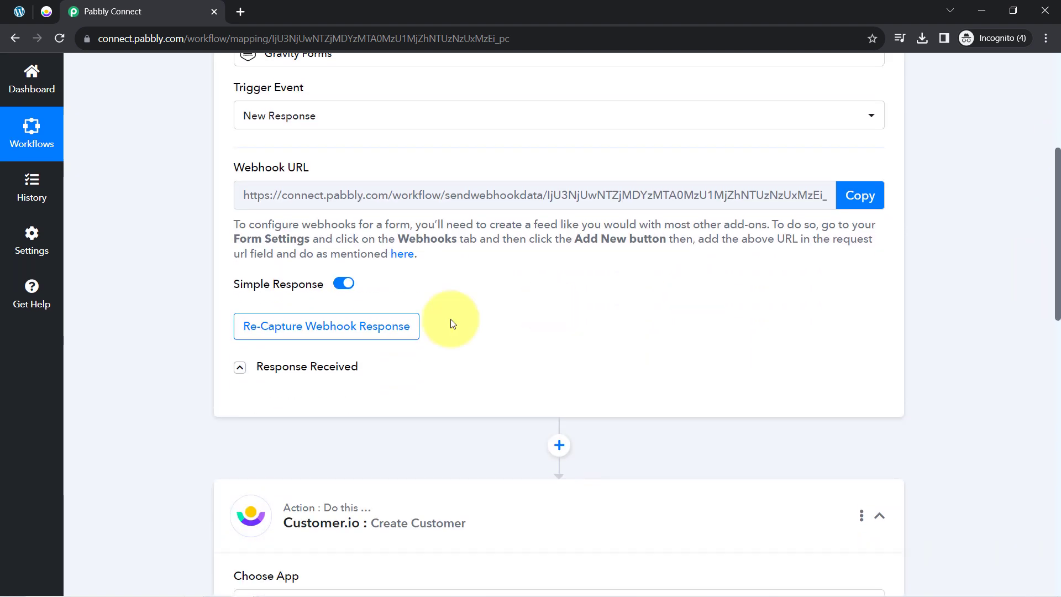
{"action": "left_click", "coordinate": [240, 367]}
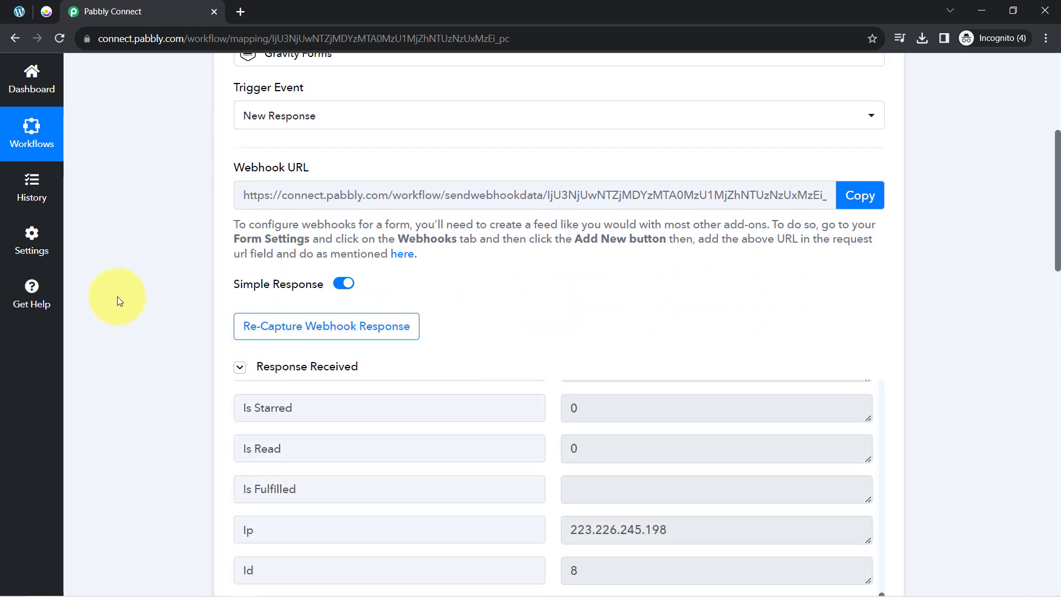
{"action": "scroll", "coordinate": [540, 344], "scroll_direction": "down", "scroll_amount": 3}
{"action": "left_click_drag", "start_coordinate": [882, 489], "coordinate": [852, 526]}
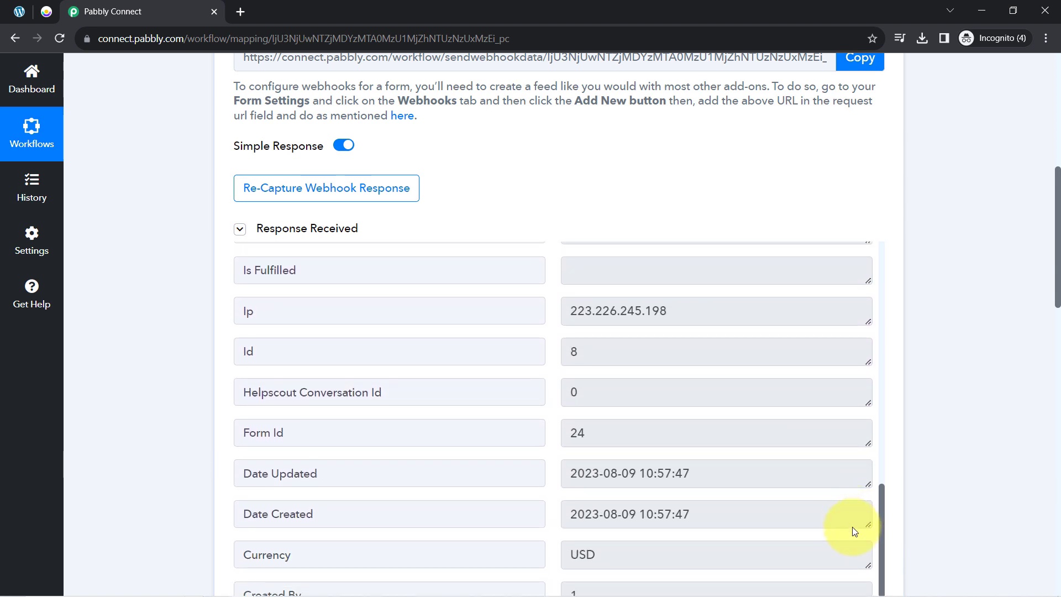
{"action": "left_click_drag", "start_coordinate": [589, 349], "coordinate": [542, 350]}
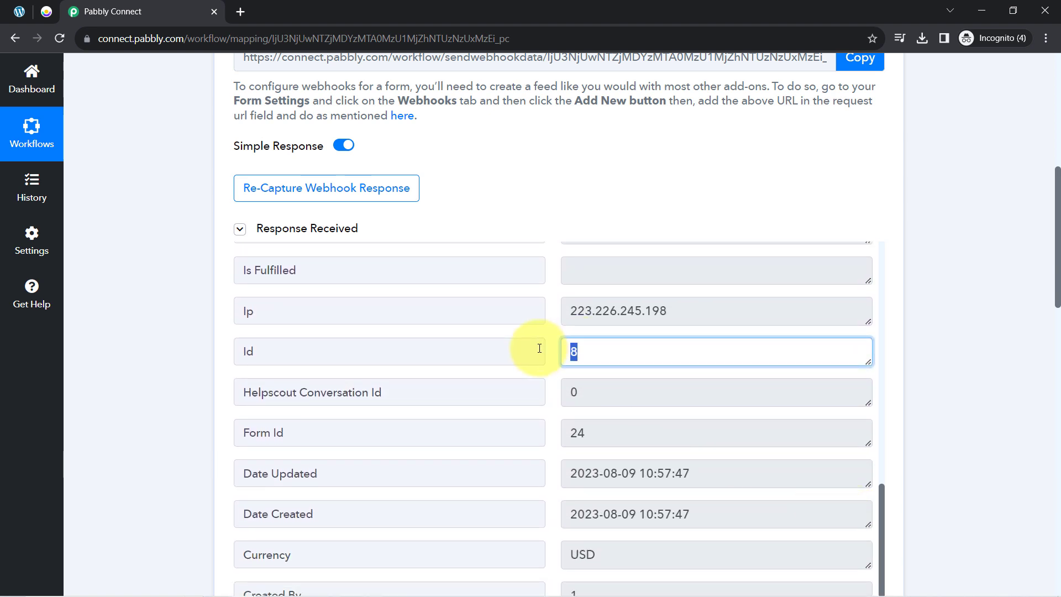
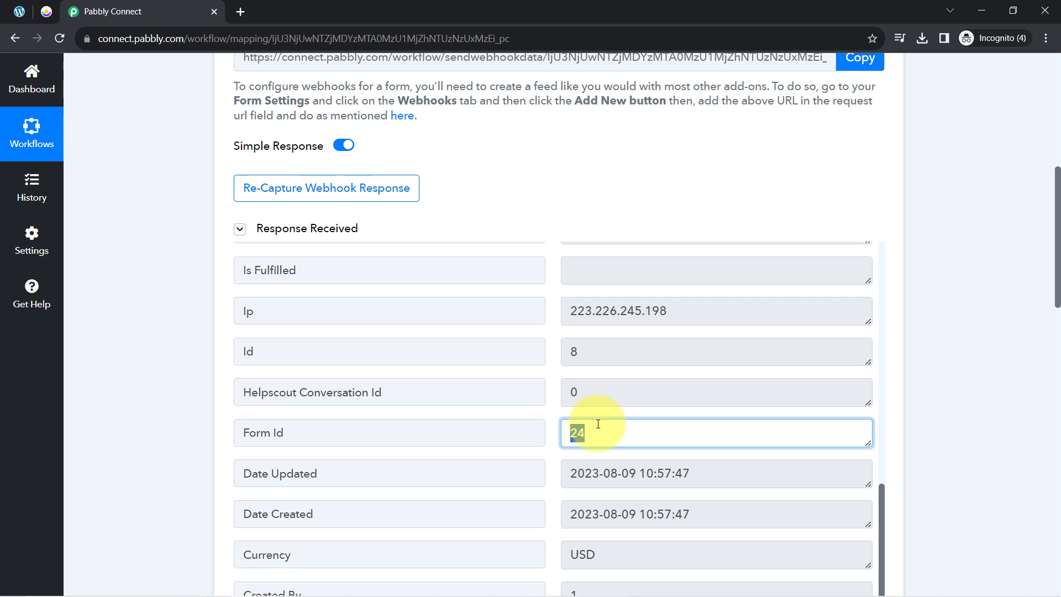
- Deselect Form Id and scroll down to the Customer.io Create Customer ID and Email Address fields
{"action": "left_click", "coordinate": [154, 345]}
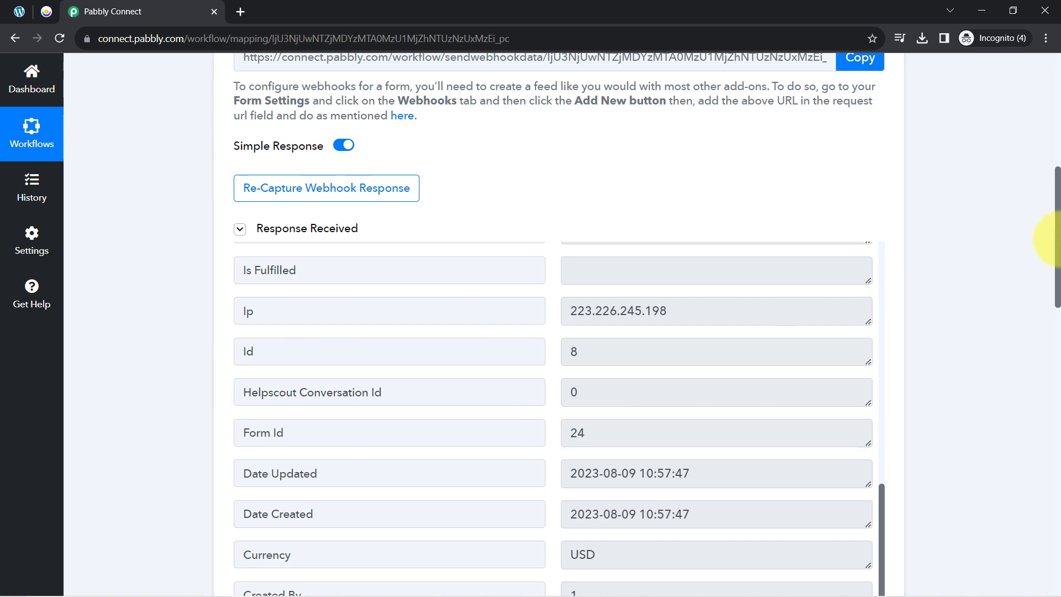
{"action": "left_click_drag", "start_coordinate": [1058, 214], "coordinate": [1002, 269]}
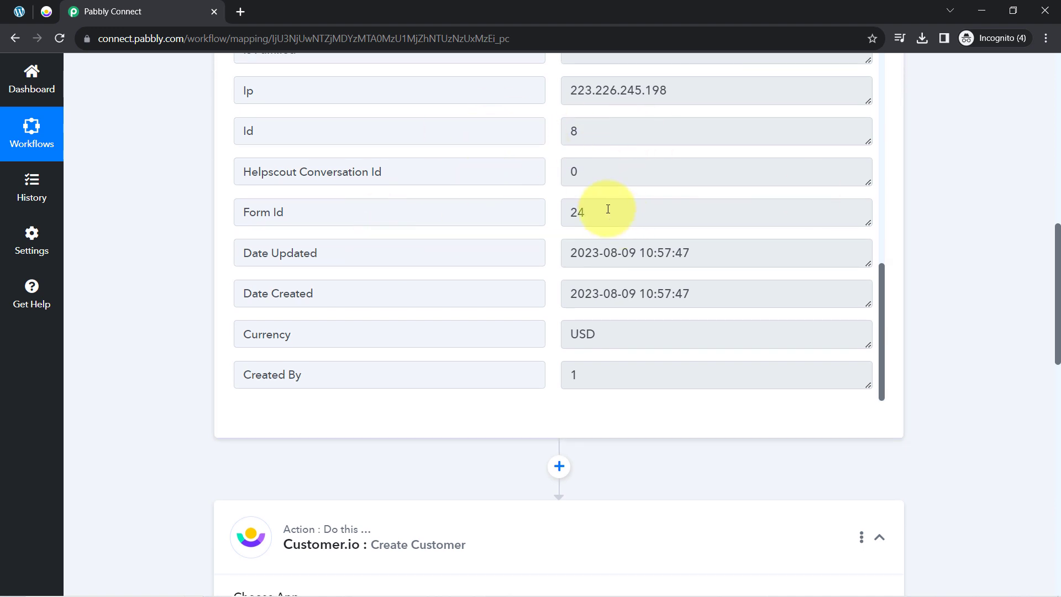
{"action": "left_click_drag", "start_coordinate": [1058, 246], "coordinate": [1043, 407]}
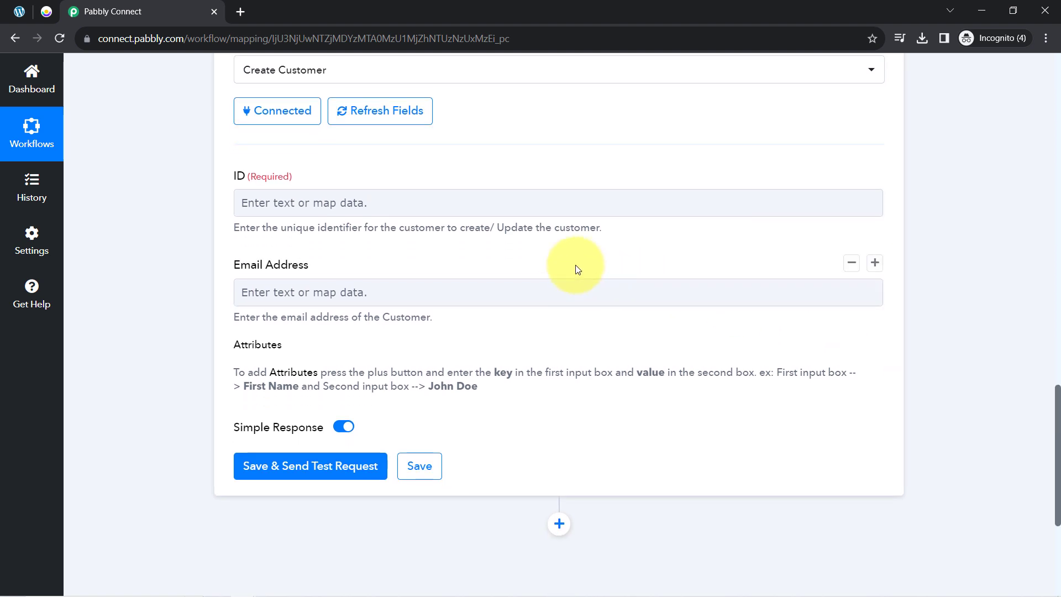
- Map the response's Id (8) and Form Id (24) into the Customer.io customer ID field
{"action": "left_click", "coordinate": [257, 204]}
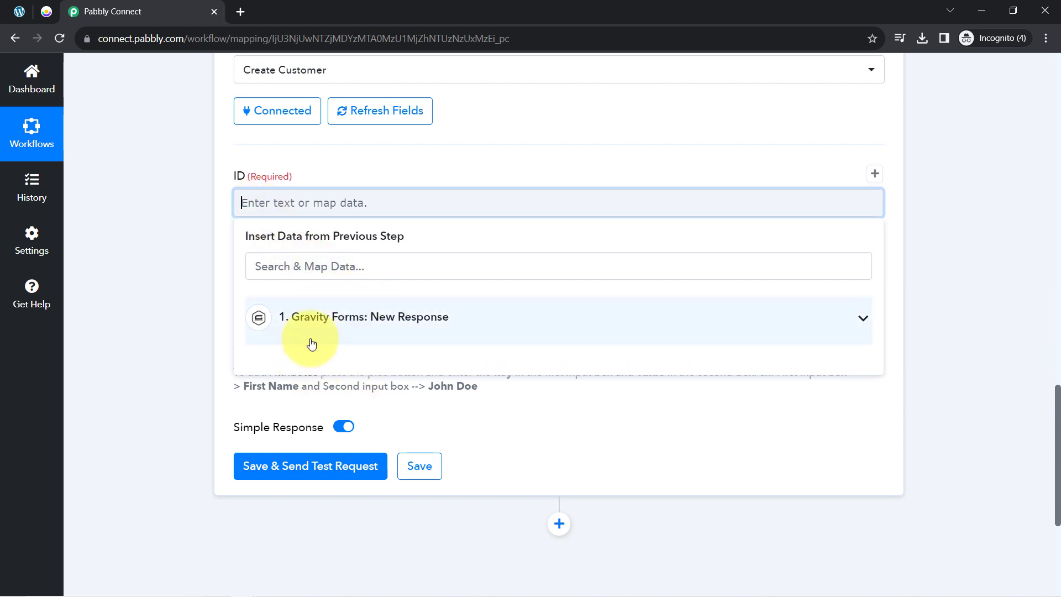
{"action": "left_click", "coordinate": [331, 316]}
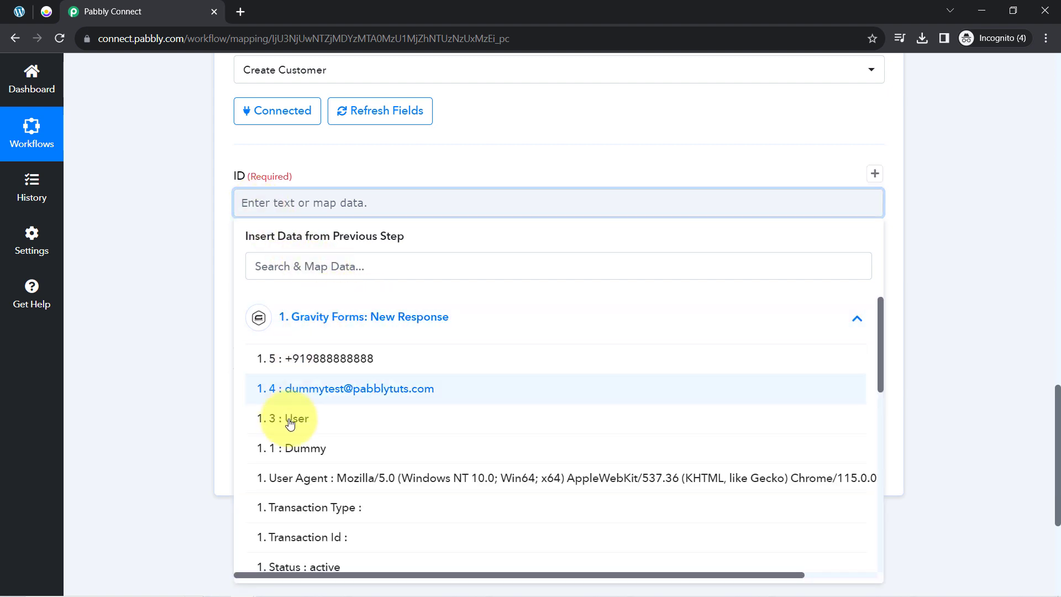
{"action": "scroll", "coordinate": [440, 407], "scroll_direction": "down", "scroll_amount": 5}
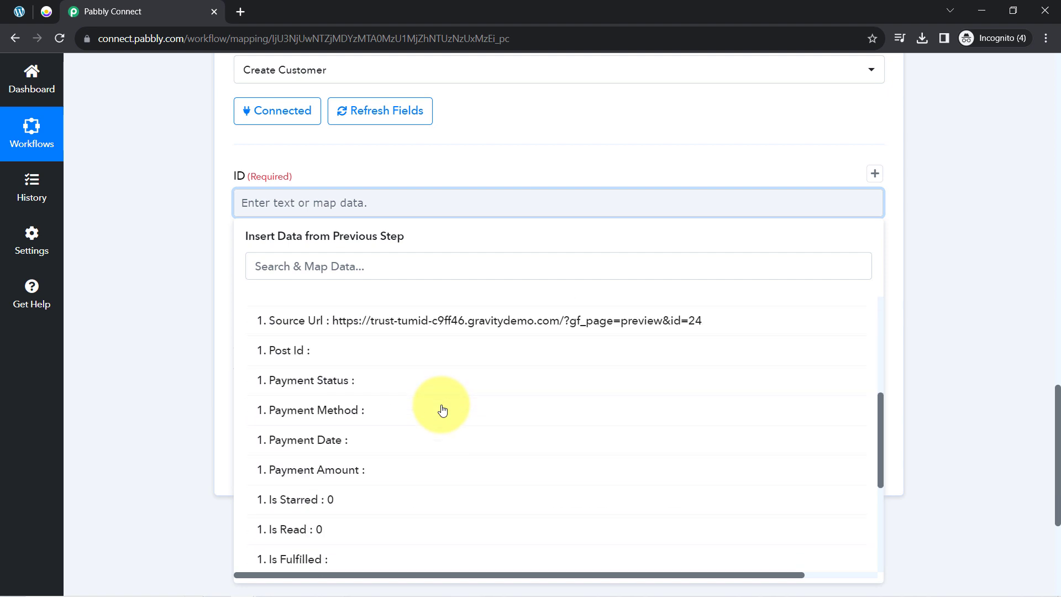
{"action": "left_click", "coordinate": [304, 269]}
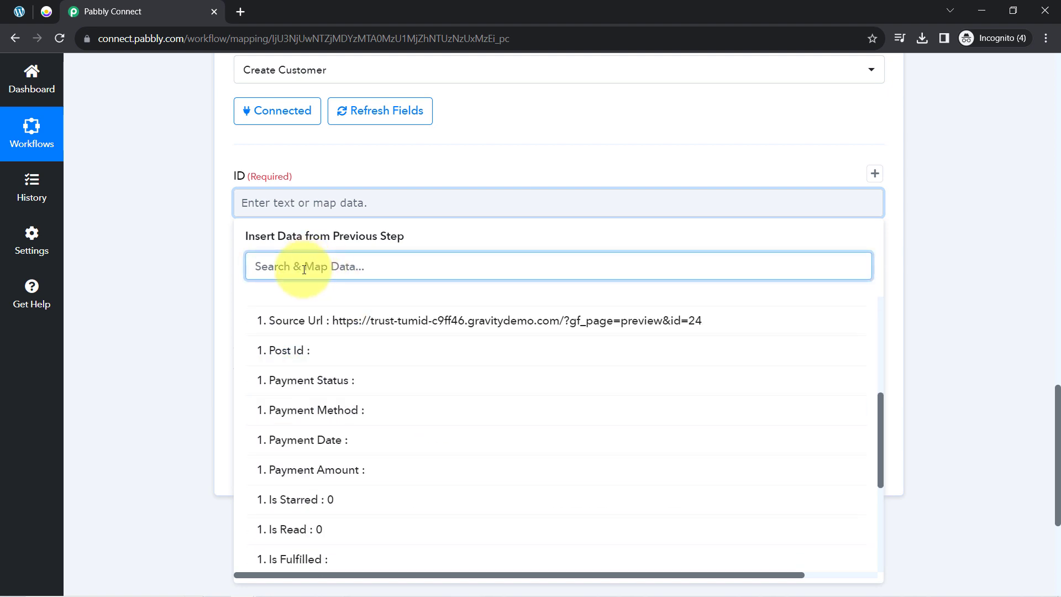
{"action": "type", "text": "id"}
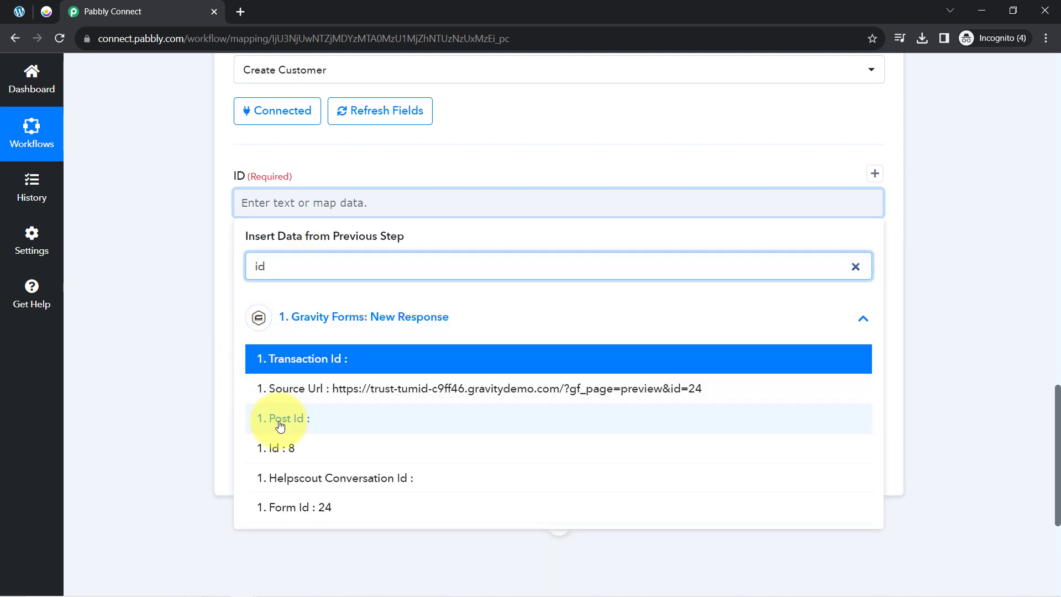
{"action": "left_click", "coordinate": [281, 448]}
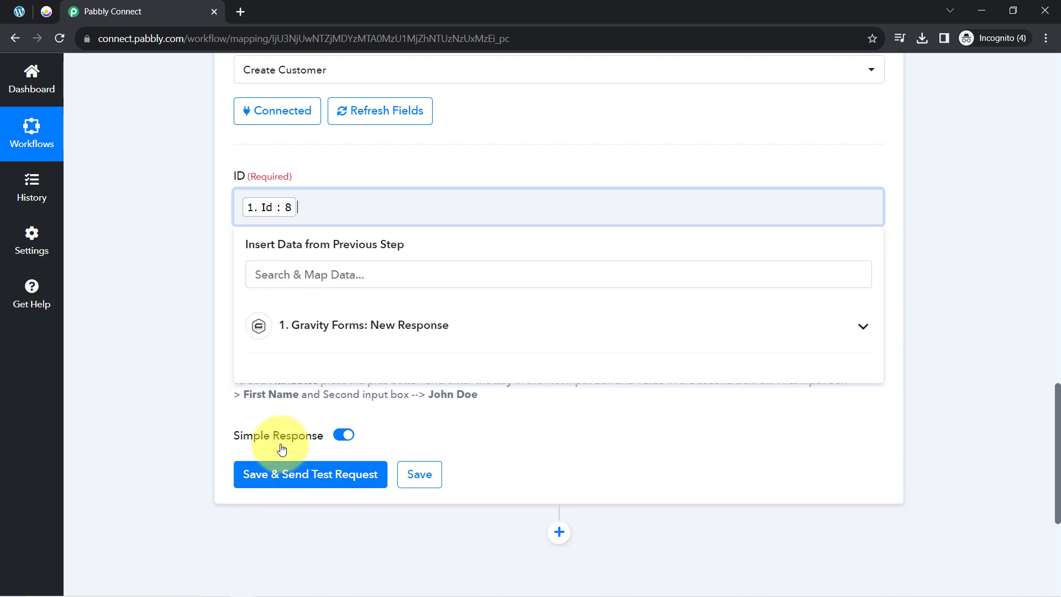
{"action": "left_click", "coordinate": [285, 281]}
{"action": "type", "text": "form"}
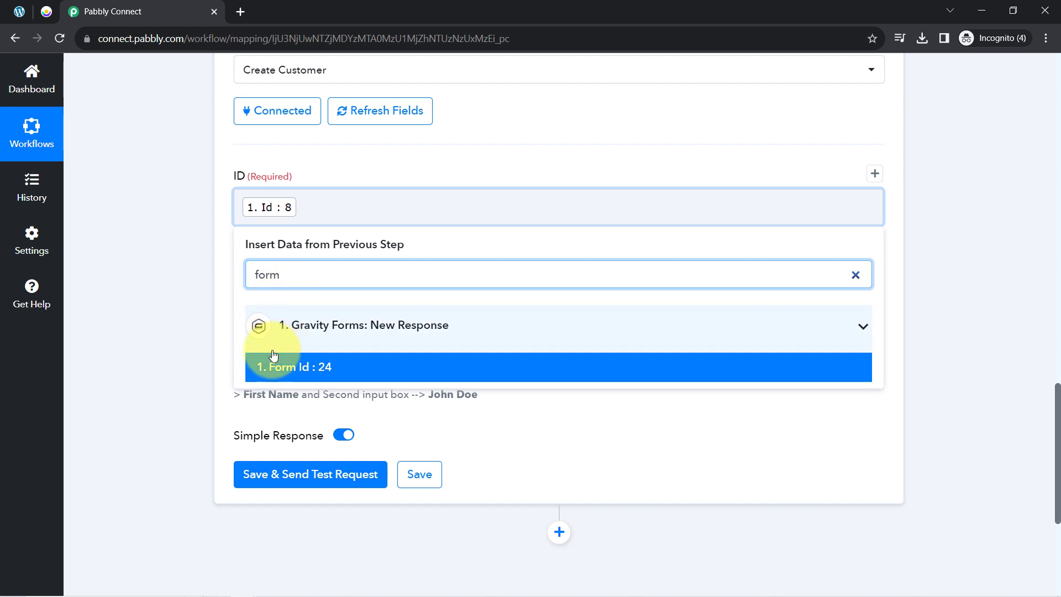
{"action": "left_click", "coordinate": [272, 366]}
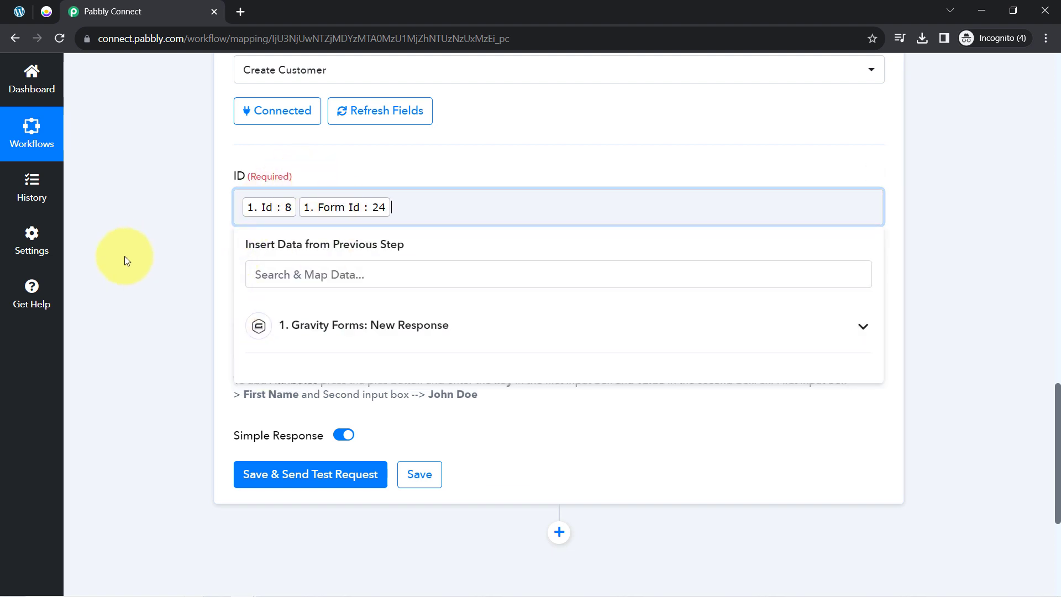
{"action": "left_click", "coordinate": [144, 254]}
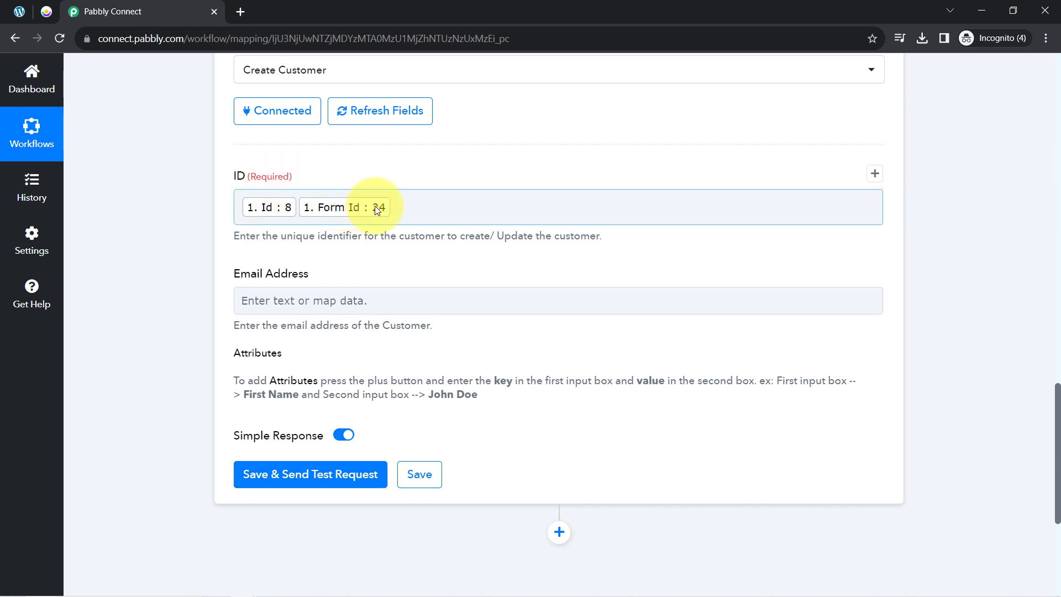
{"action": "left_click", "coordinate": [410, 207]}
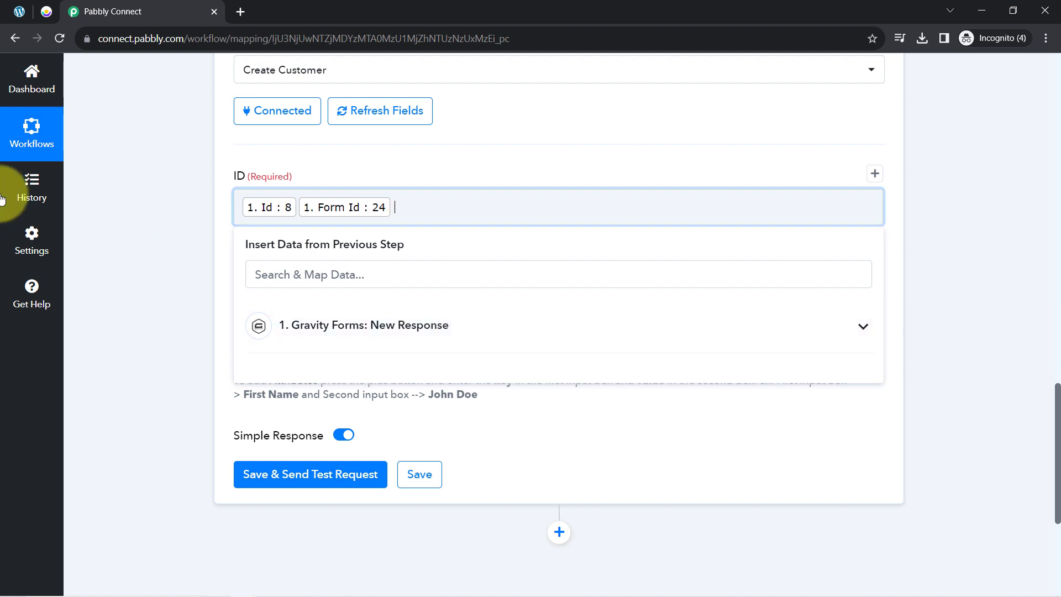
{"action": "left_click", "coordinate": [144, 191]}
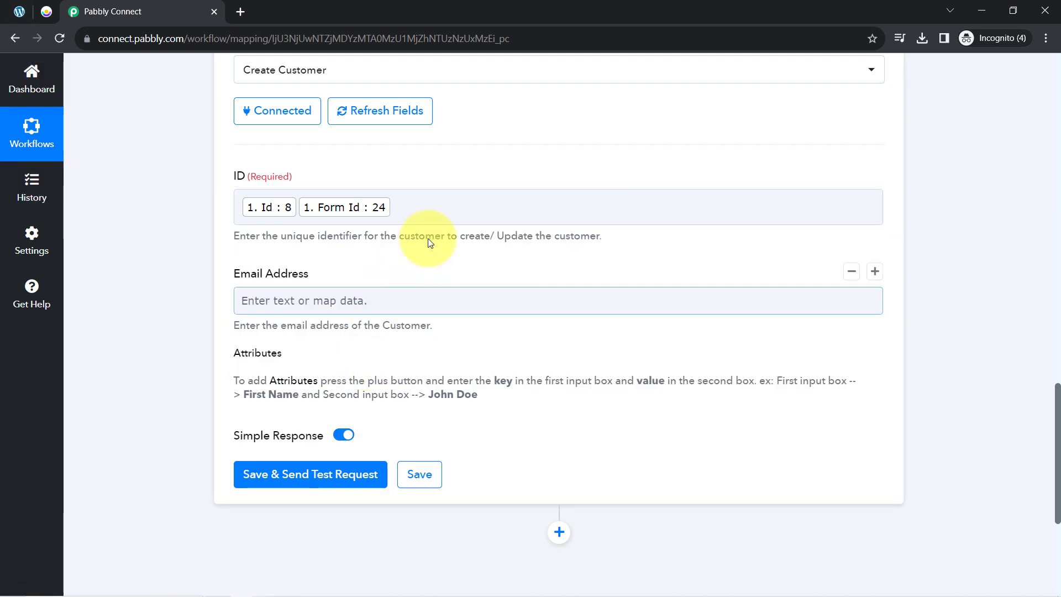
- Map the form's email answer (field 4) into Email Address, then glance at the Customer.io credentials
{"action": "left_click", "coordinate": [274, 301]}
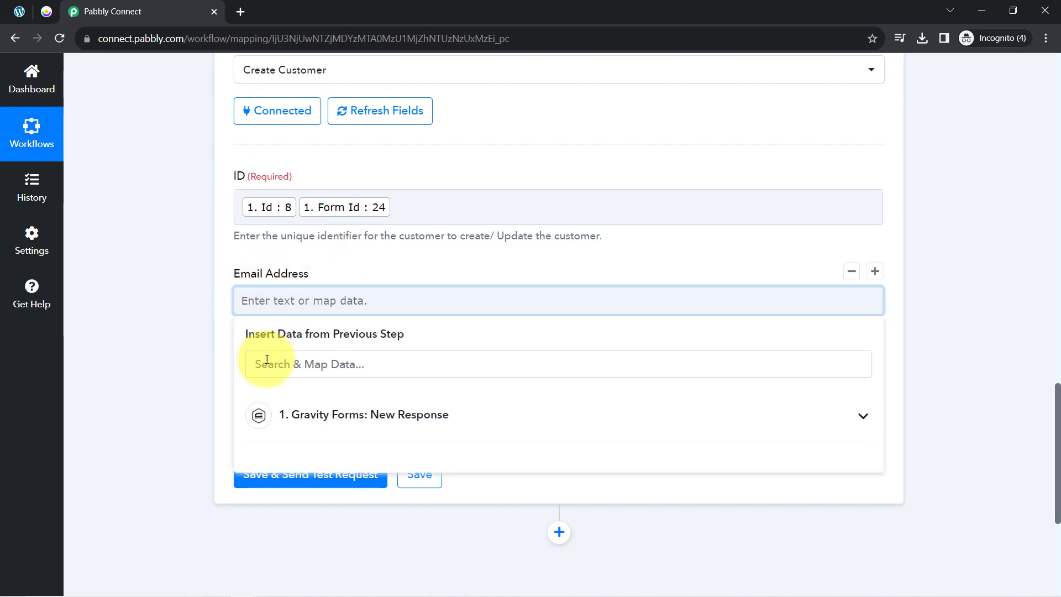
{"action": "left_click", "coordinate": [266, 363]}
{"action": "type", "text": "@"}
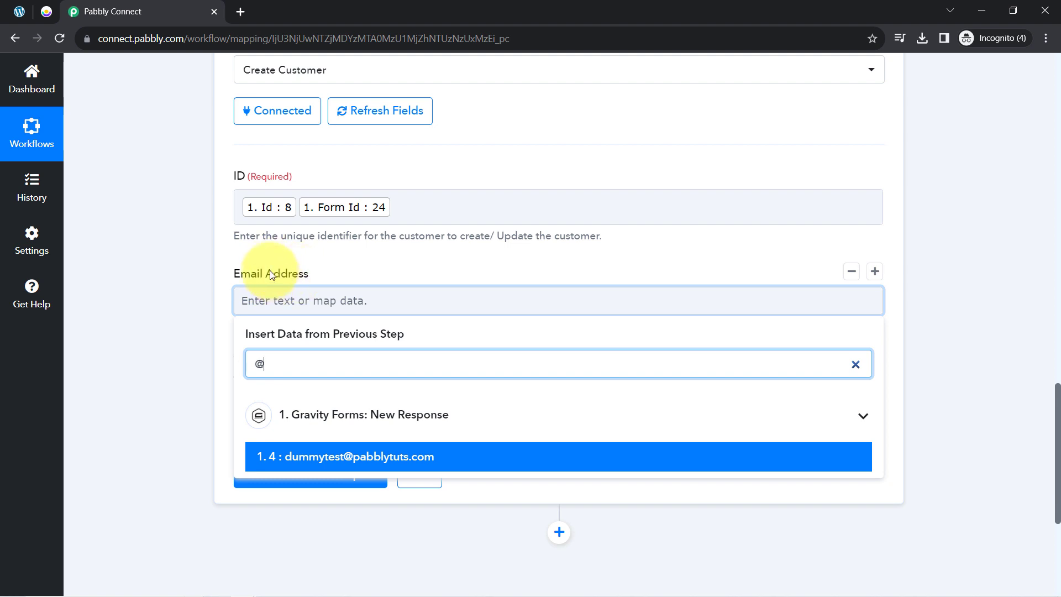
{"action": "left_click", "coordinate": [334, 457]}
{"action": "left_click", "coordinate": [201, 324]}
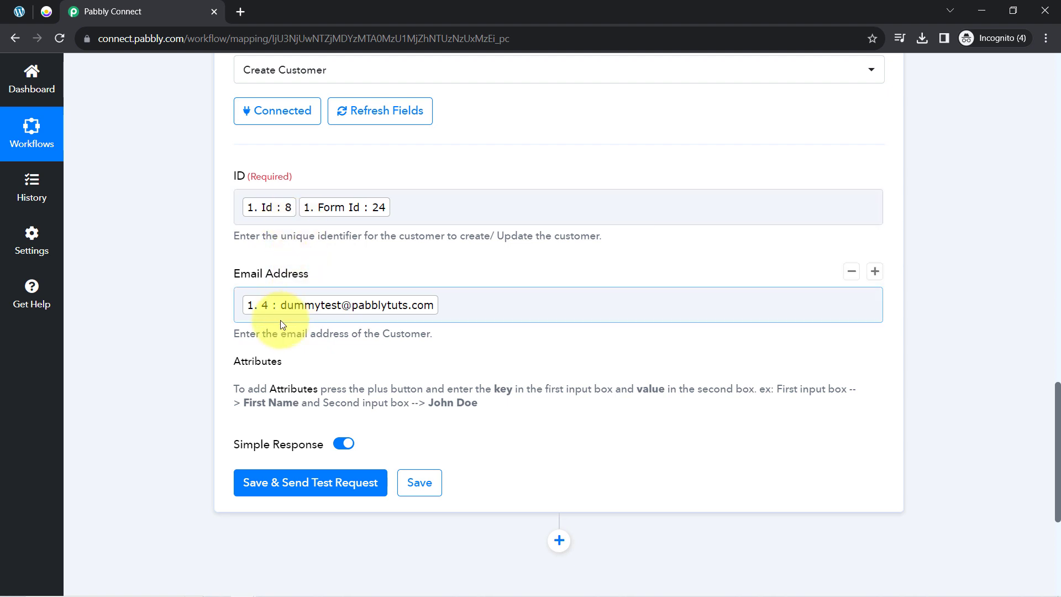
{"action": "left_click", "coordinate": [46, 12]}
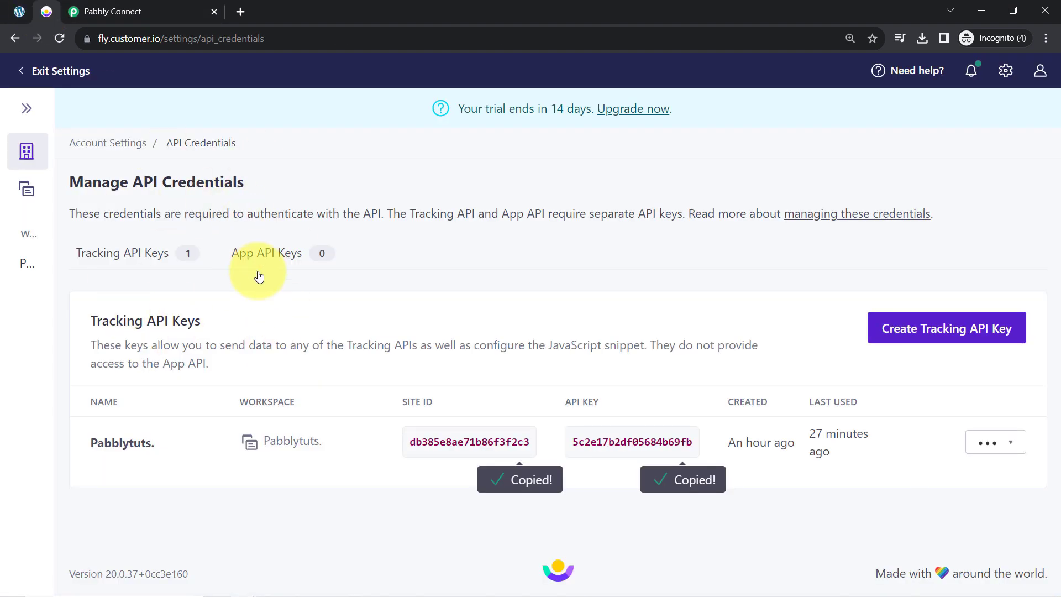
{"action": "left_click", "coordinate": [107, 11]}
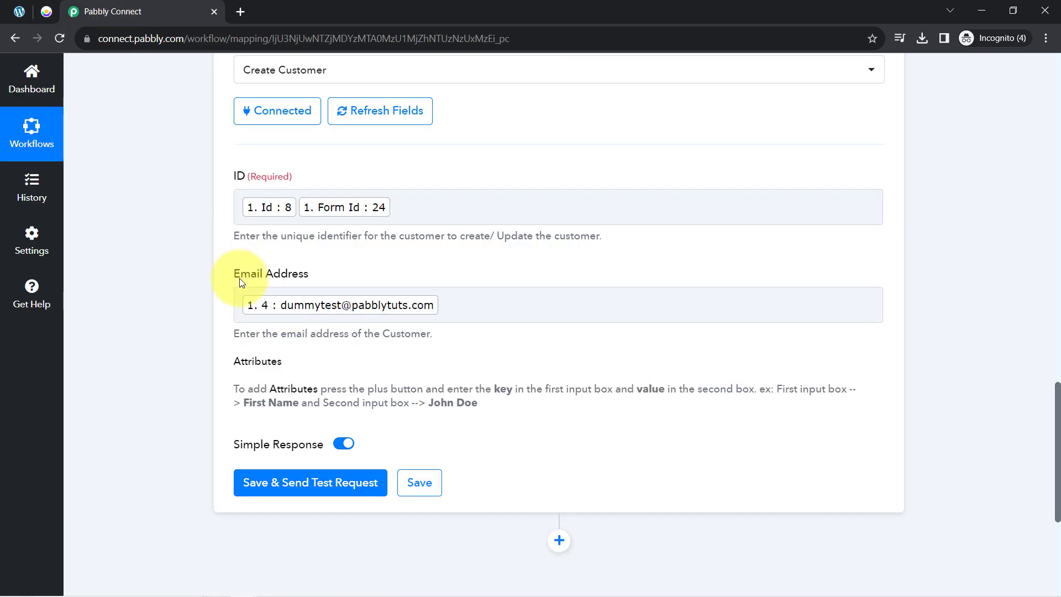
- Add a First Name attribute mapped to the form's Dummy name answer
{"action": "left_click", "coordinate": [874, 273]}
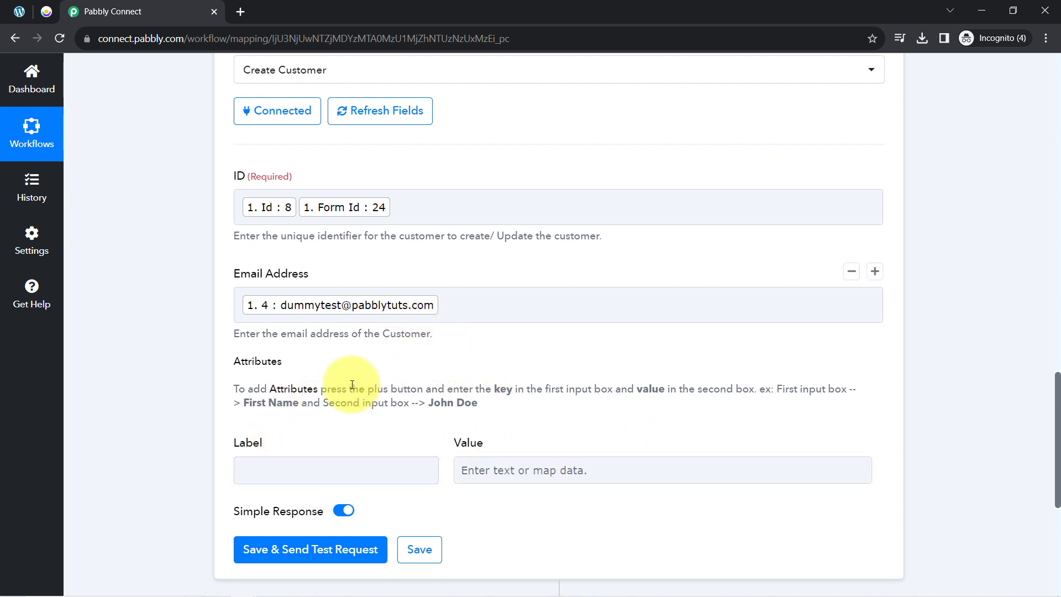
{"action": "left_click", "coordinate": [313, 469]}
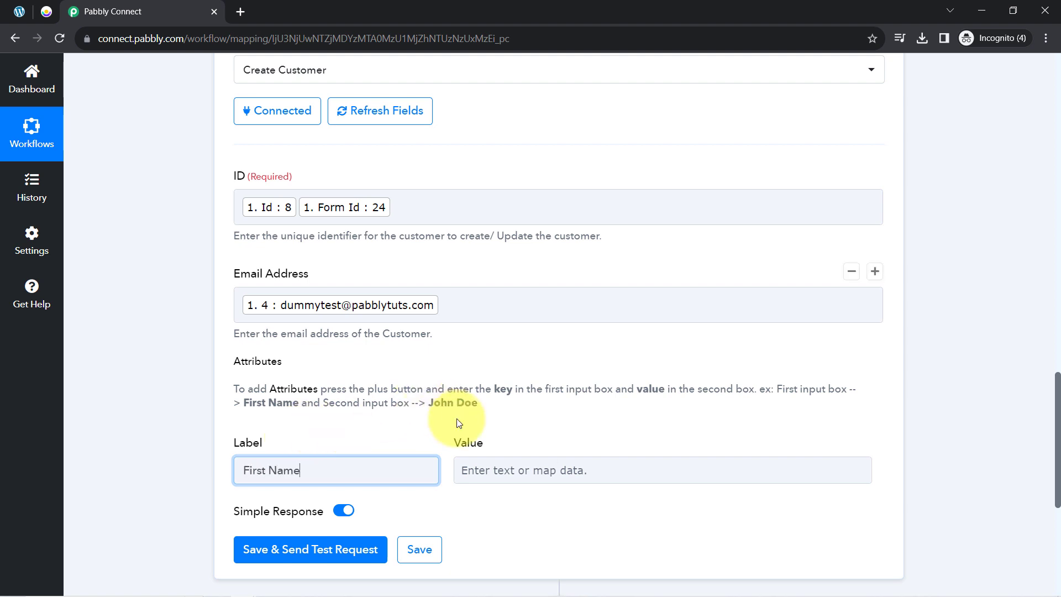
{"action": "scroll", "coordinate": [531, 354], "scroll_direction": "down", "scroll_amount": 4}
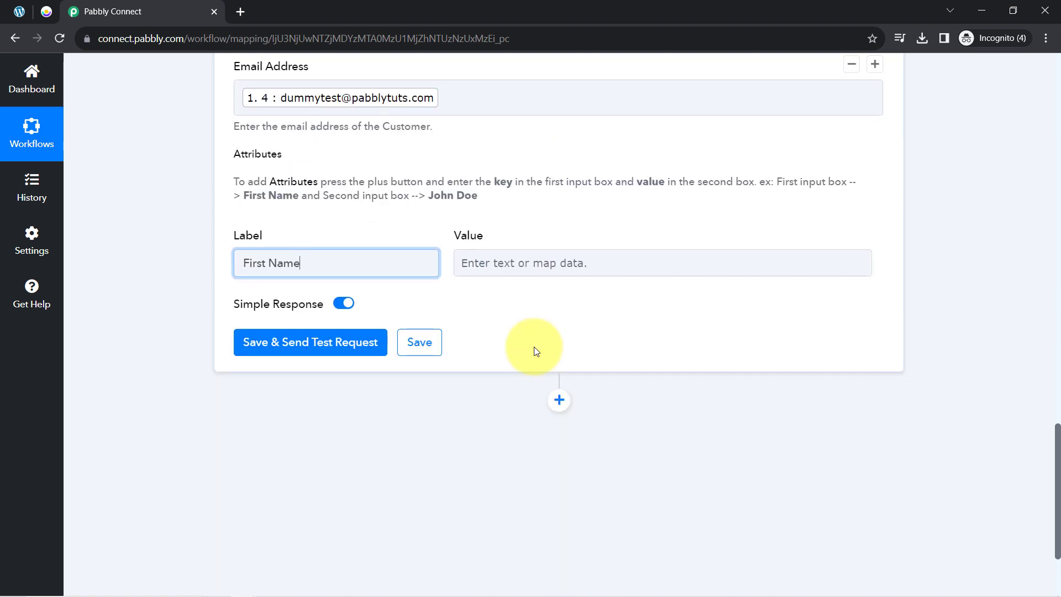
{"action": "left_click", "coordinate": [492, 266]}
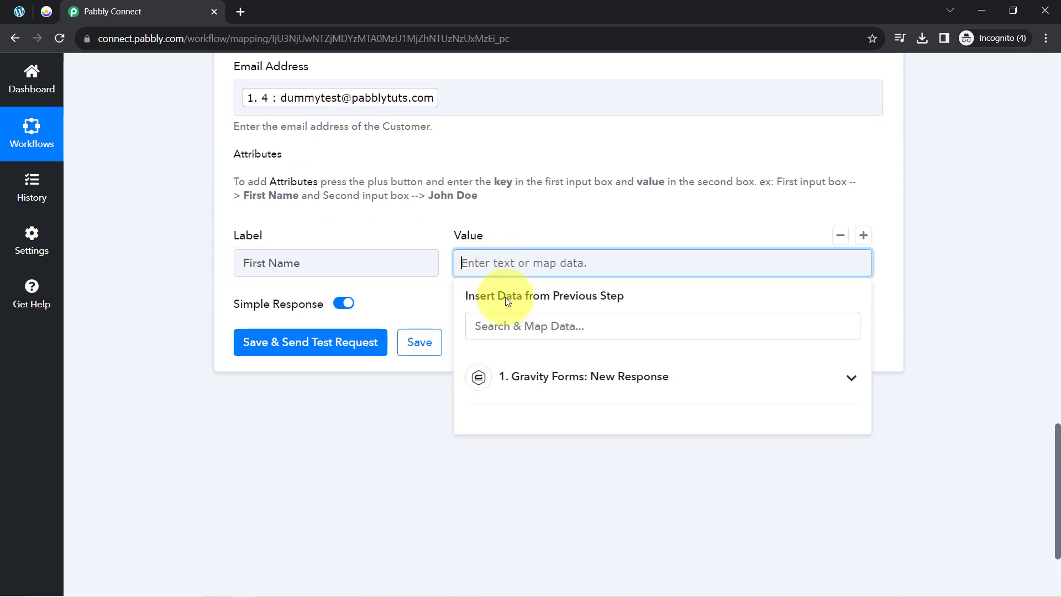
{"action": "left_click", "coordinate": [503, 331]}
{"action": "type", "text": "du"}
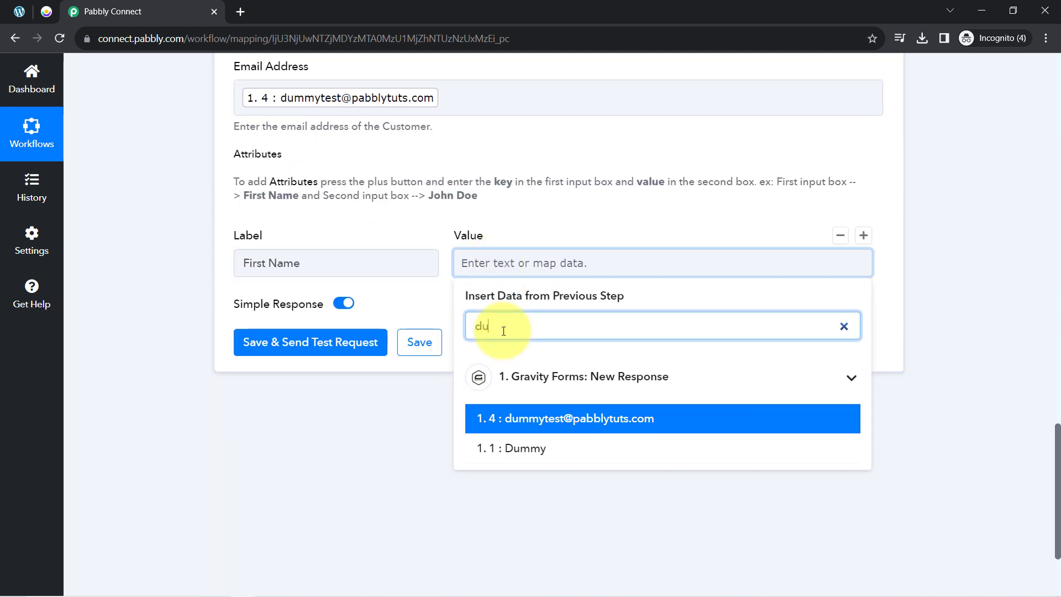
{"action": "type", "text": "mmy"}
{"action": "left_click", "coordinate": [524, 448]}
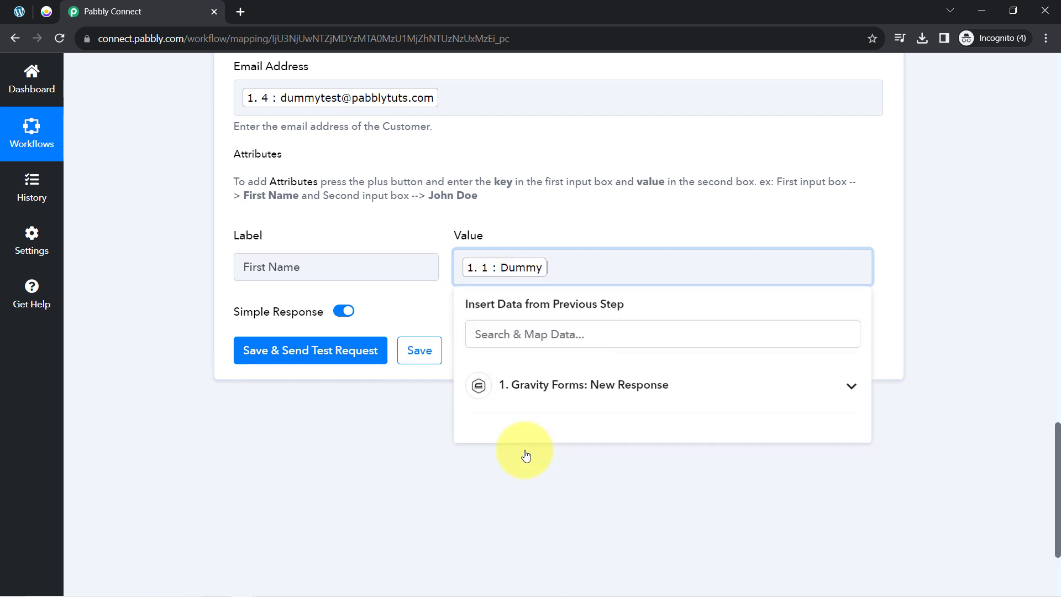
{"action": "left_click", "coordinate": [369, 476]}
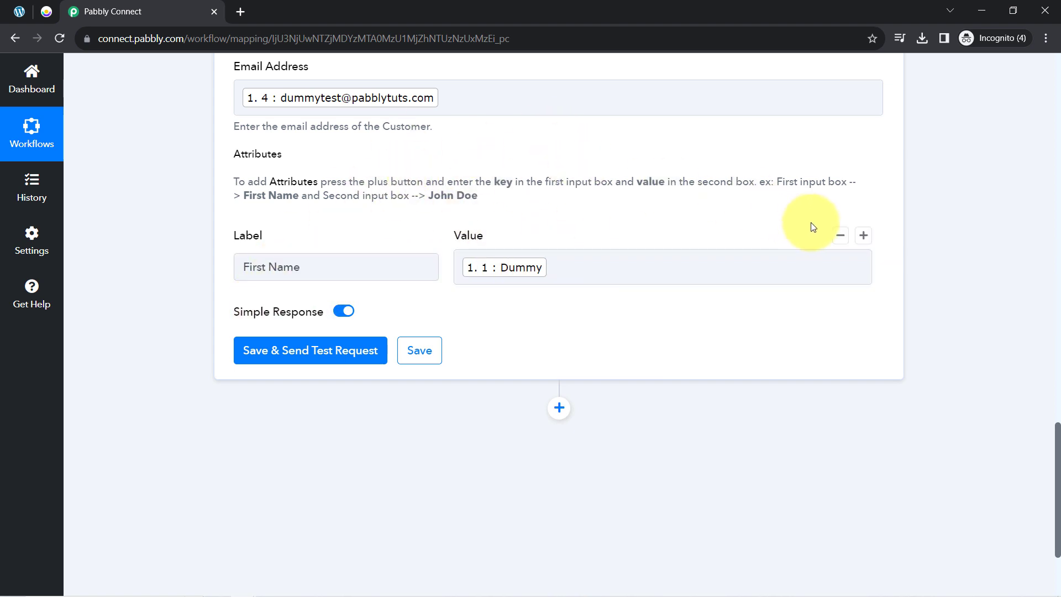
- Add two more attribute rows and name the third one Phone Number
{"action": "left_click", "coordinate": [863, 237]}
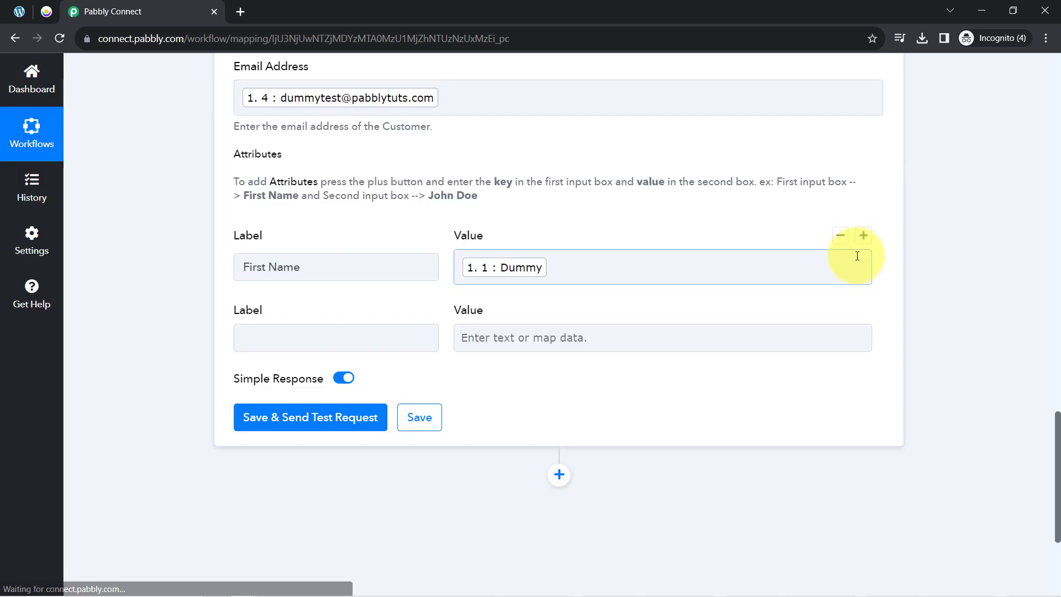
{"action": "left_click", "coordinate": [862, 236]}
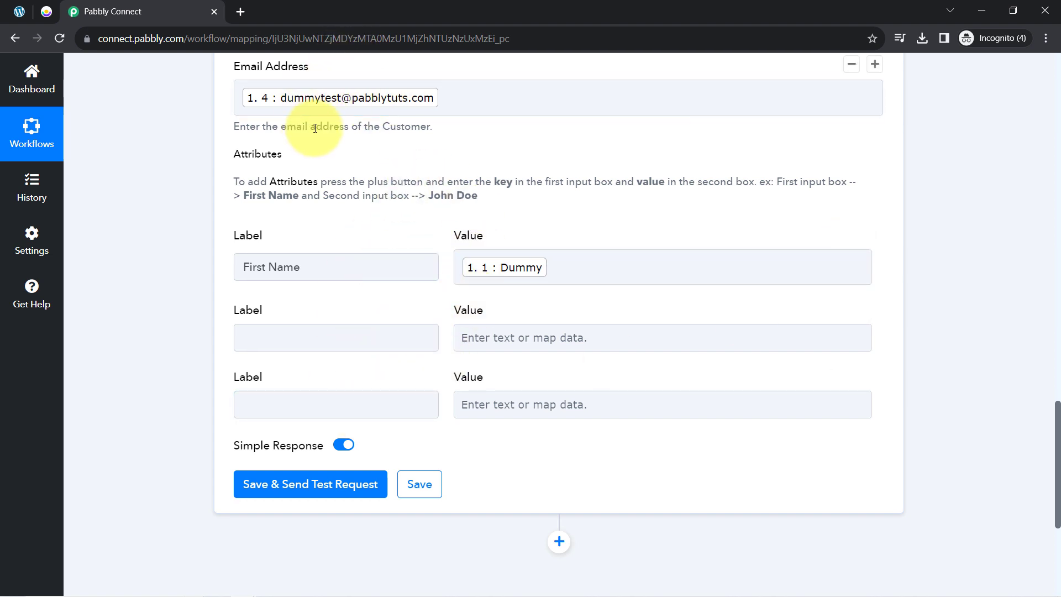
{"action": "scroll", "coordinate": [221, 243], "scroll_direction": "down", "scroll_amount": 2}
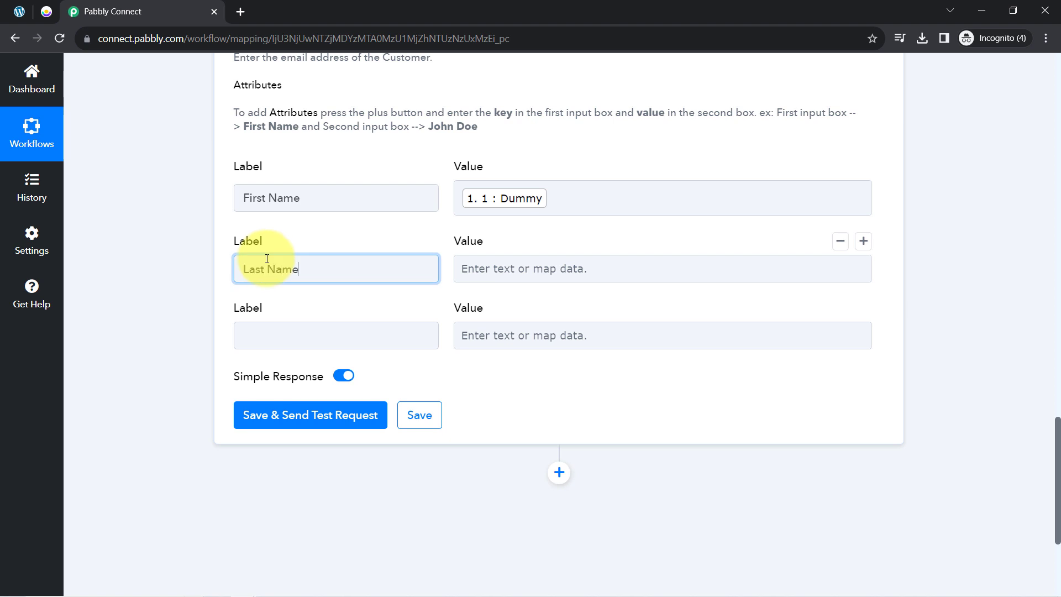
{"action": "left_click", "coordinate": [255, 330]}
{"action": "type", "text": "Pho"}
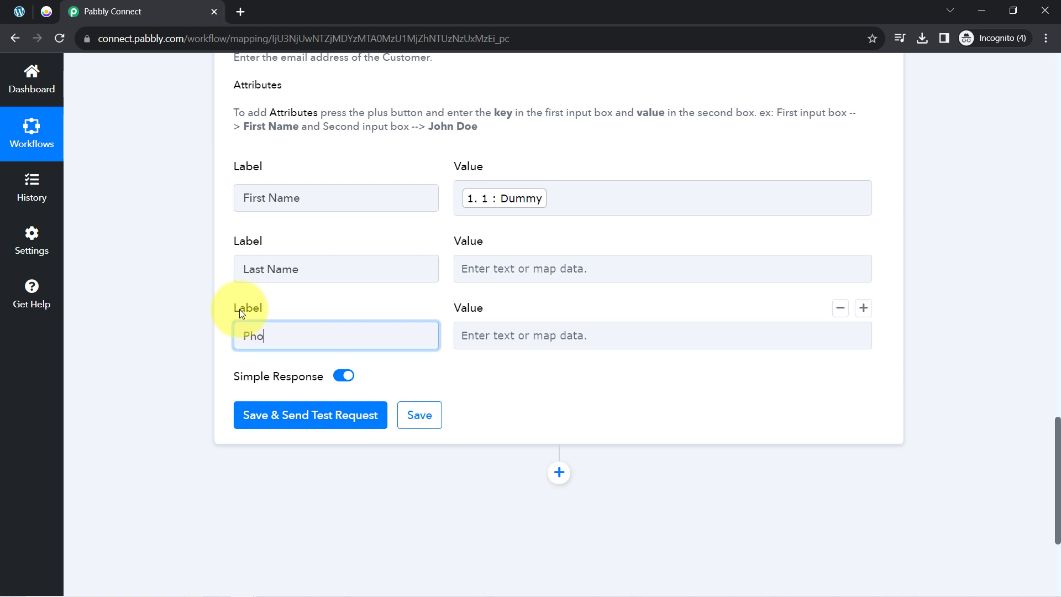
{"action": "type", "text": "ne Number"}
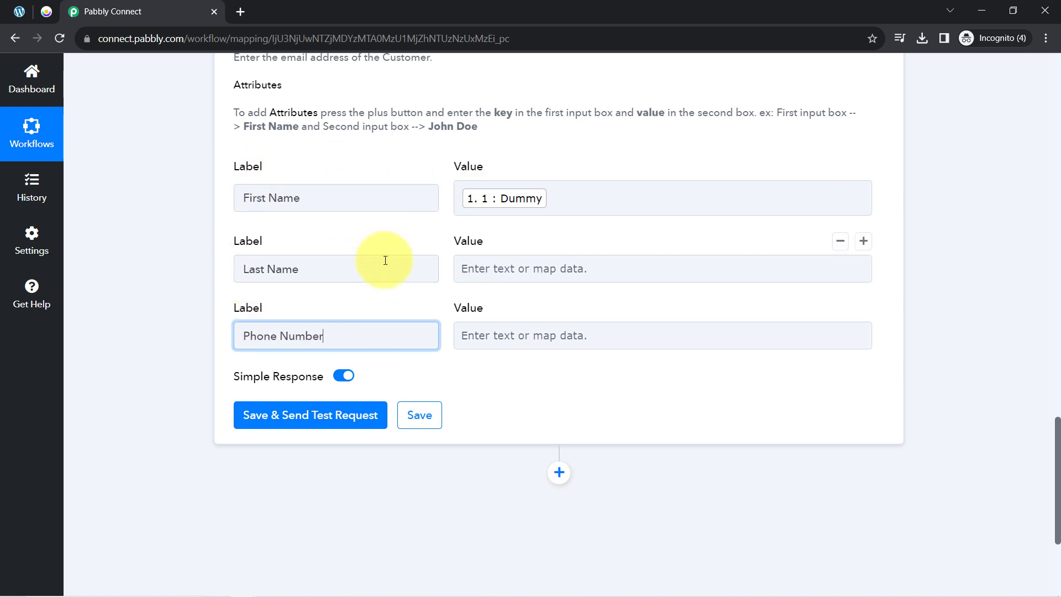
- Map the form's '1. 3 : User' field into the Last Name value
{"action": "left_click", "coordinate": [467, 267]}
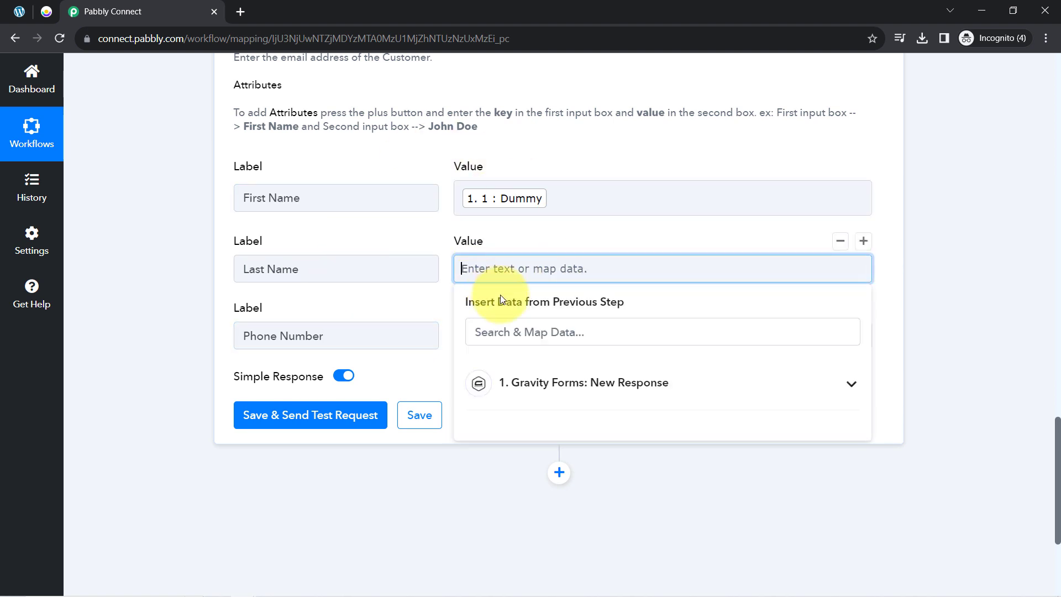
{"action": "left_click", "coordinate": [496, 329]}
{"action": "type", "text": "use"}
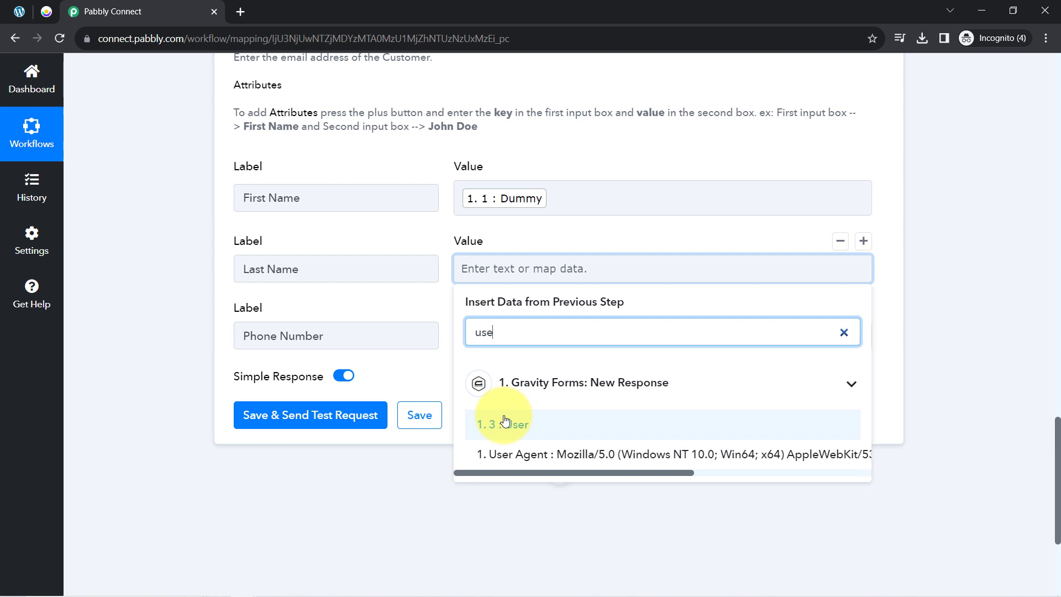
{"action": "left_click", "coordinate": [504, 421]}
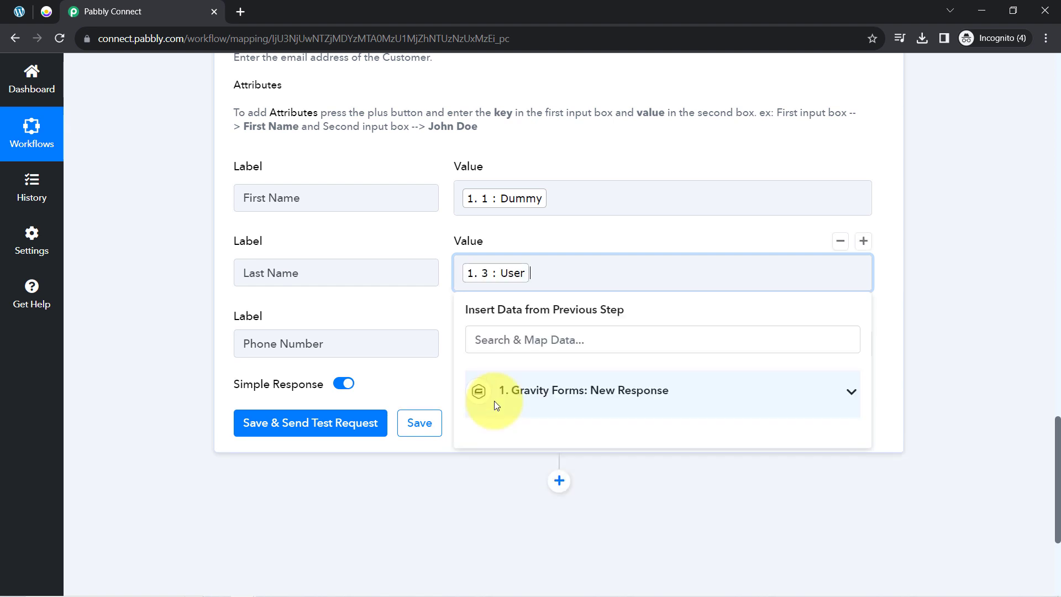
{"action": "left_click", "coordinate": [414, 317]}
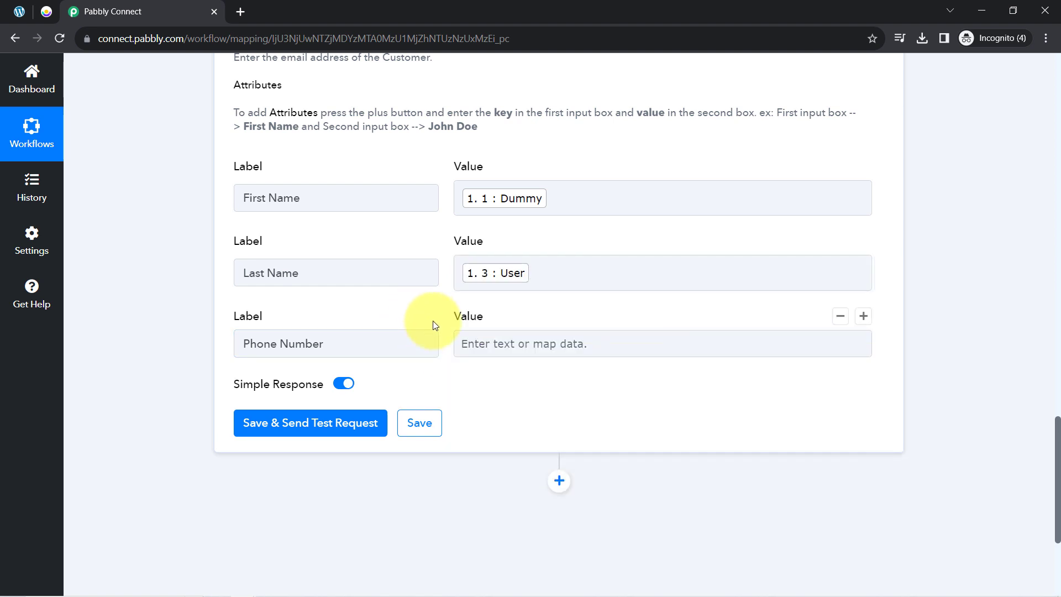
- Map the submitted phone number (field 5) into the Phone Number value
{"action": "left_click", "coordinate": [497, 343]}
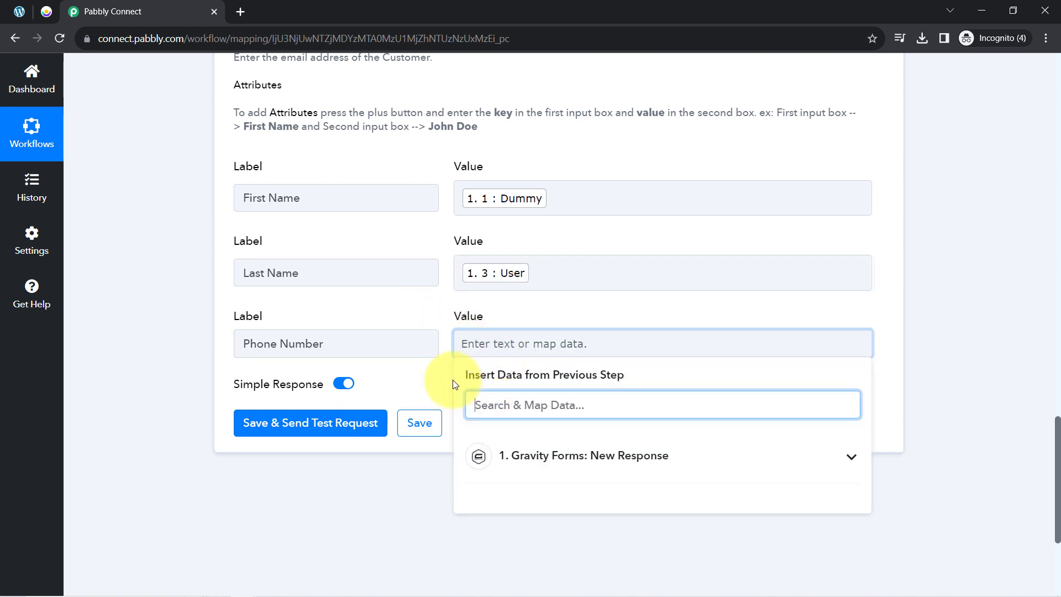
{"action": "type", "text": "98"}
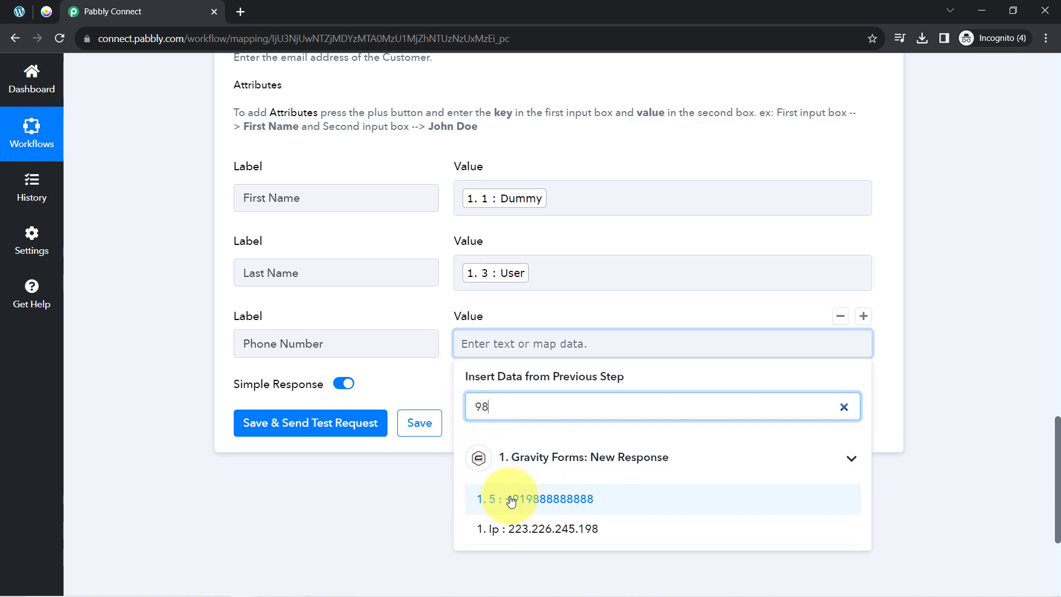
{"action": "left_click", "coordinate": [500, 487]}
{"action": "scroll", "coordinate": [254, 243], "scroll_direction": "up", "scroll_amount": 10}
{"action": "scroll", "coordinate": [257, 263], "scroll_direction": "up", "scroll_amount": 15}
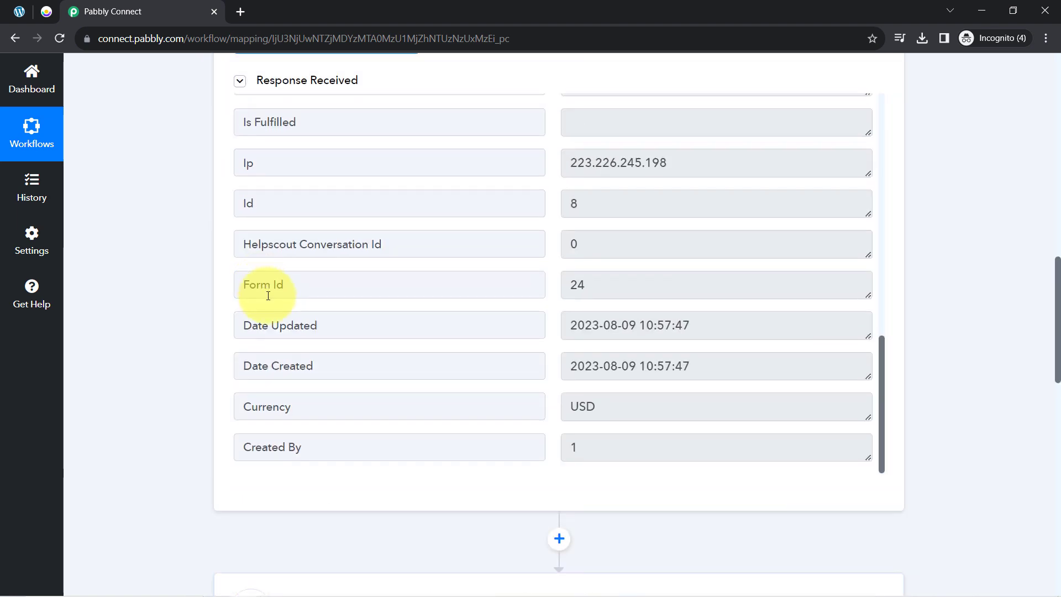
{"action": "left_click", "coordinate": [47, 9]}
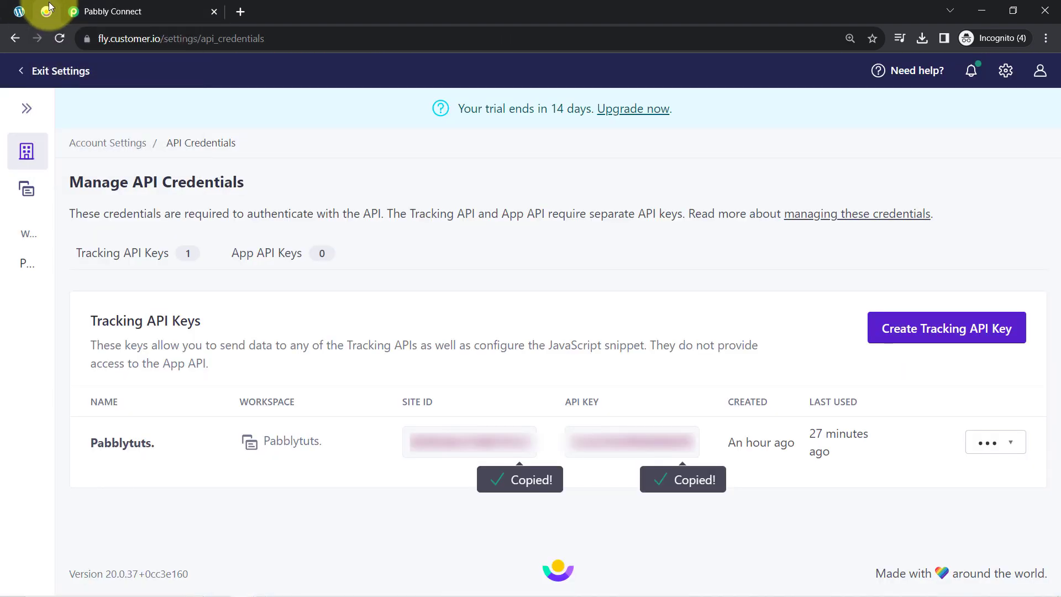
- Check Customer.io's People list, which holds one person, then return to the Pabbly action mapping
{"action": "left_click", "coordinate": [21, 77]}
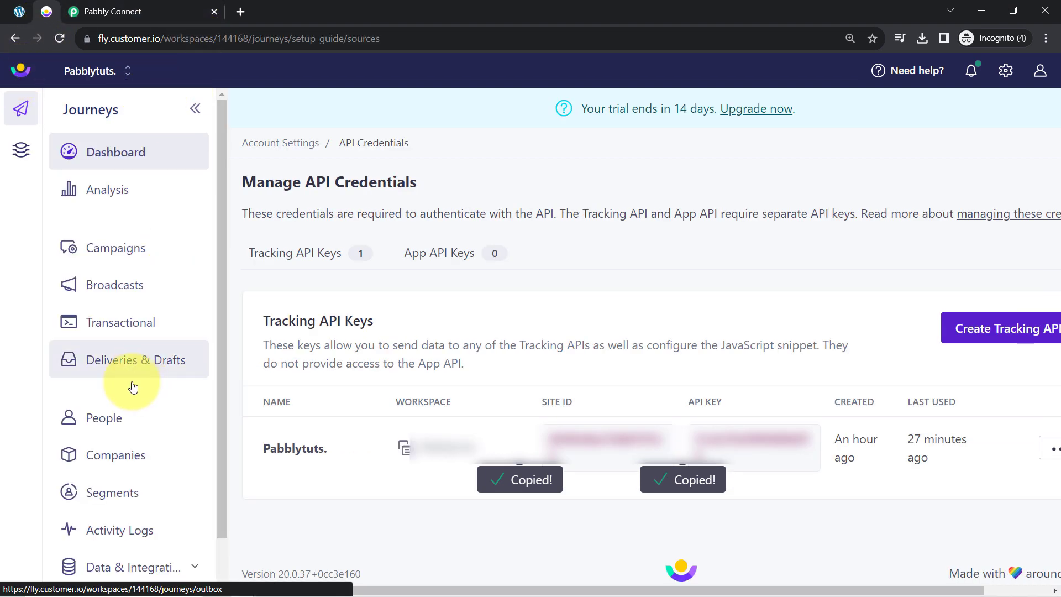
{"action": "left_click", "coordinate": [108, 426]}
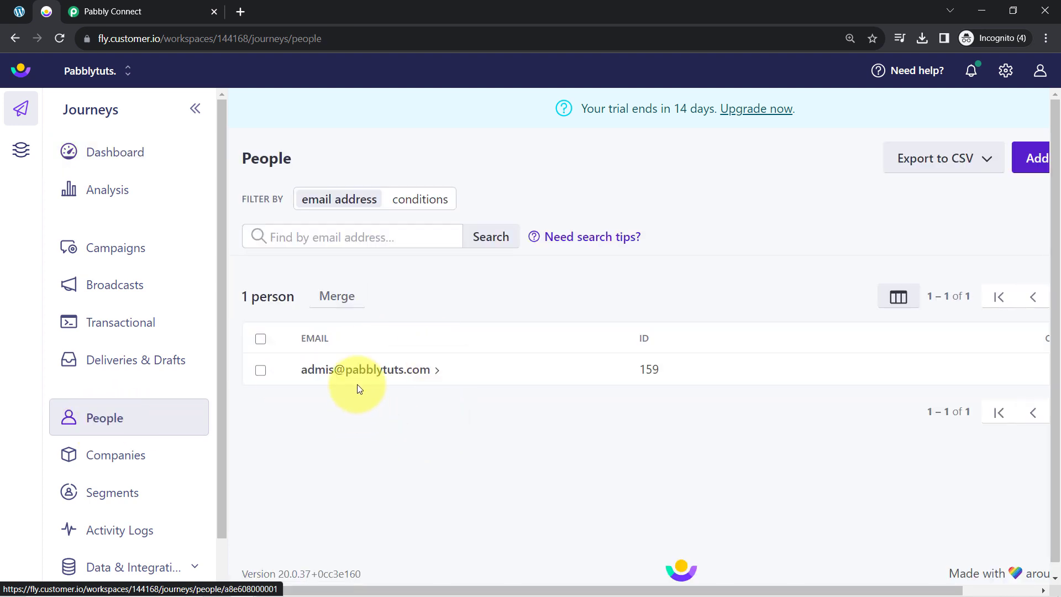
{"action": "left_click", "coordinate": [142, 8]}
{"action": "scroll", "coordinate": [147, 426], "scroll_direction": "down", "scroll_amount": 13}
{"action": "scroll", "coordinate": [148, 422], "scroll_direction": "down", "scroll_amount": 15}
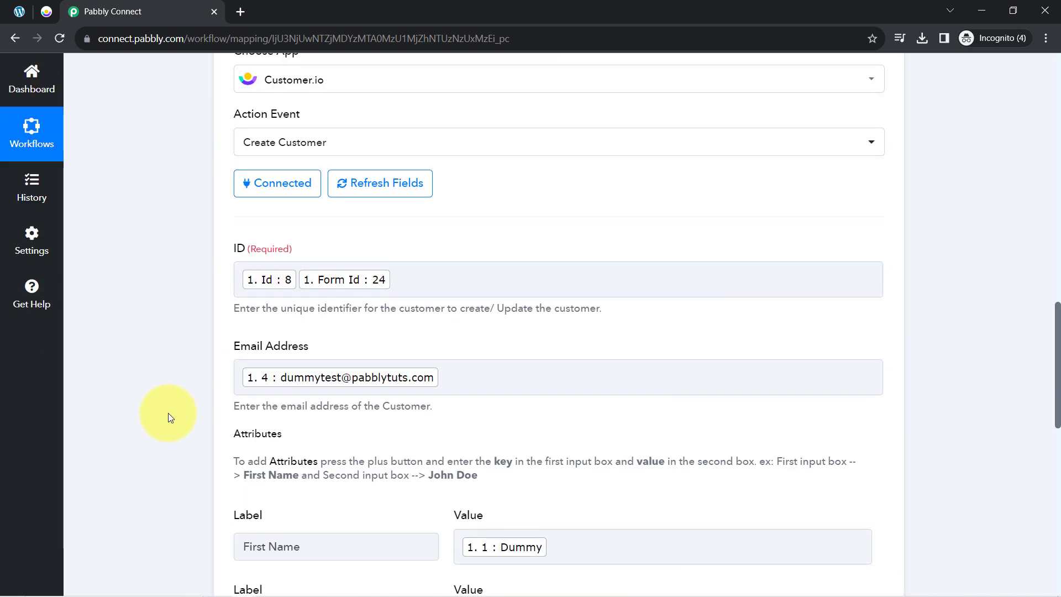
- Save the Create Customer action and send a test request
{"action": "left_click", "coordinate": [273, 305]}
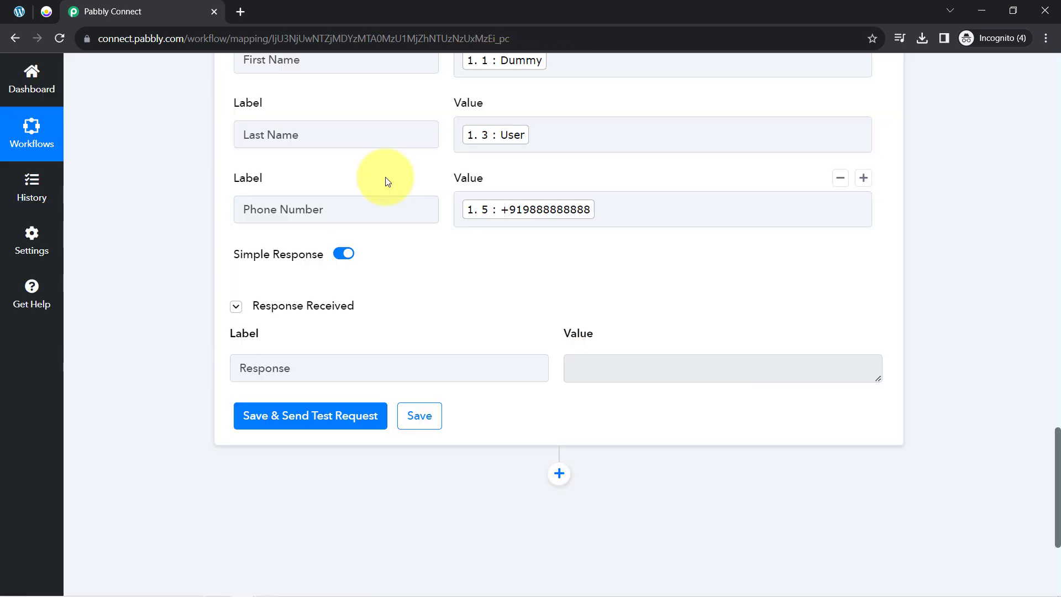
{"action": "left_click", "coordinate": [48, 11]}
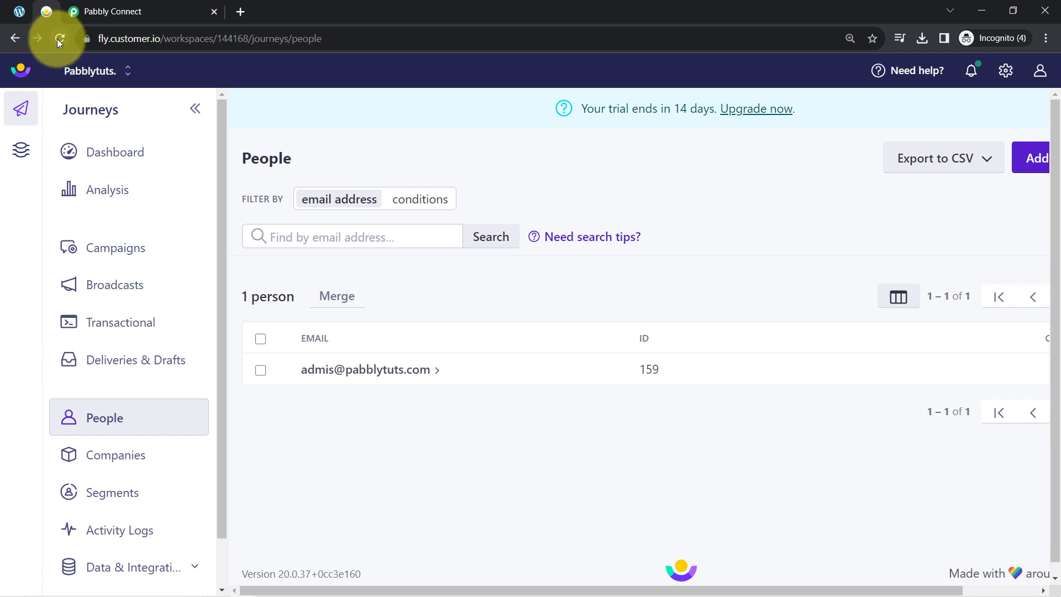
- Reload Customer.io's People list, now 2 people, and open the new test person's profile
{"action": "left_click", "coordinate": [59, 38]}
{"action": "left_click", "coordinate": [101, 10]}
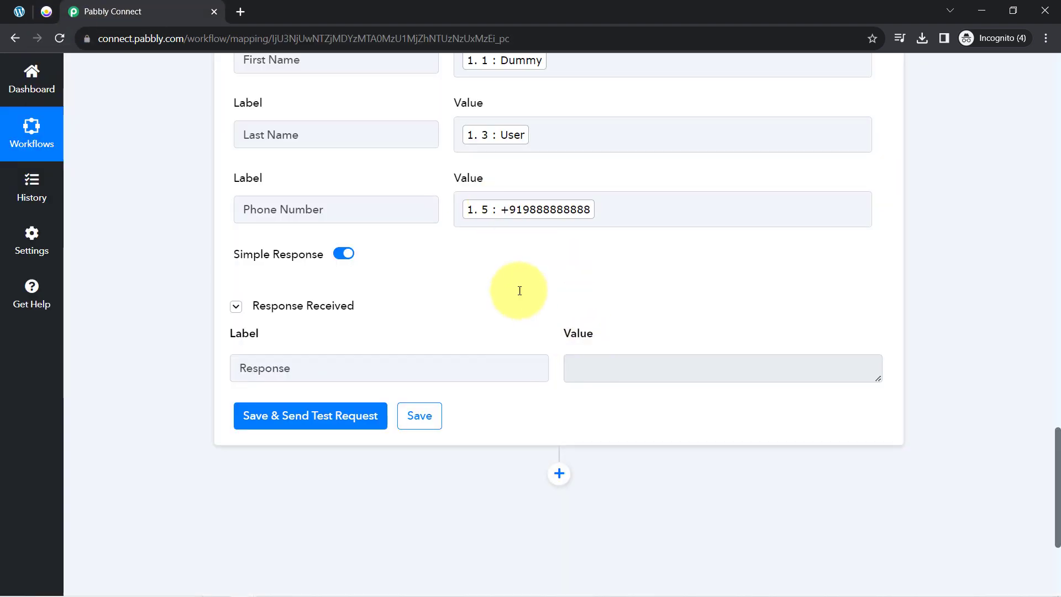
{"action": "left_click", "coordinate": [47, 11]}
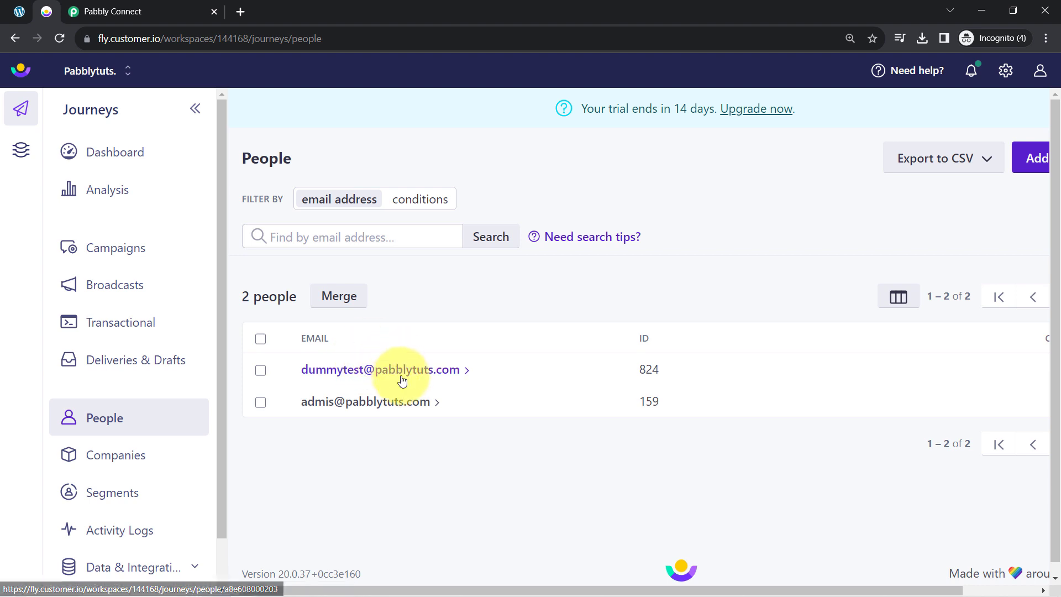
{"action": "left_click", "coordinate": [362, 371]}
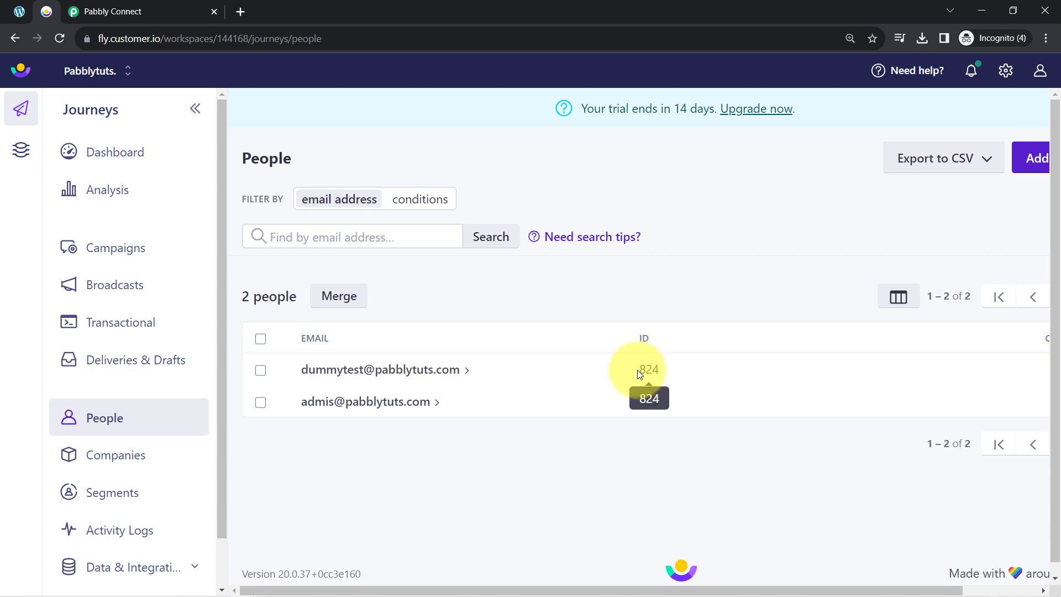
{"action": "left_click", "coordinate": [343, 371]}
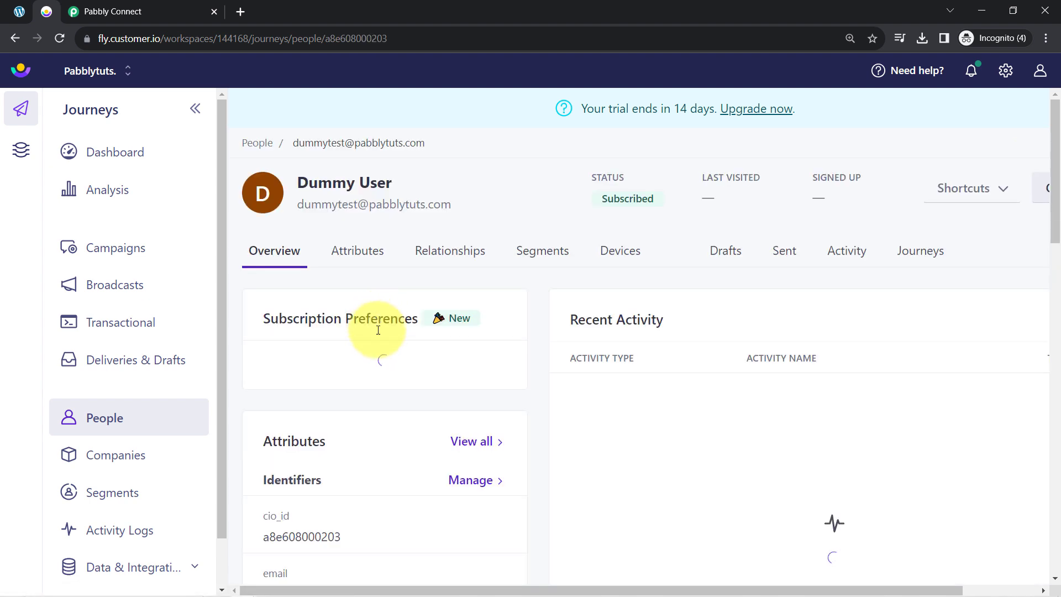
- Check the profile's First Name and Phone Number attribute values
{"action": "scroll", "coordinate": [380, 337], "scroll_direction": "down", "scroll_amount": 2}
{"action": "scroll", "coordinate": [379, 337], "scroll_direction": "down", "scroll_amount": 4}
{"action": "scroll", "coordinate": [356, 415], "scroll_direction": "down", "scroll_amount": 4}
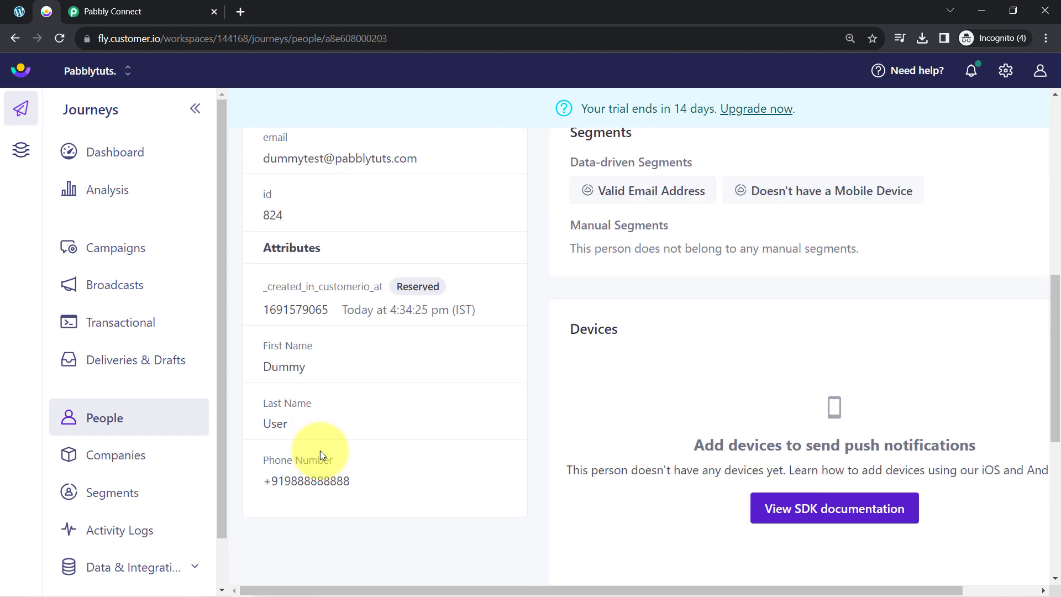
{"action": "left_click_drag", "start_coordinate": [266, 326], "coordinate": [284, 363]}
{"action": "left_click_drag", "start_coordinate": [271, 431], "coordinate": [326, 457]}
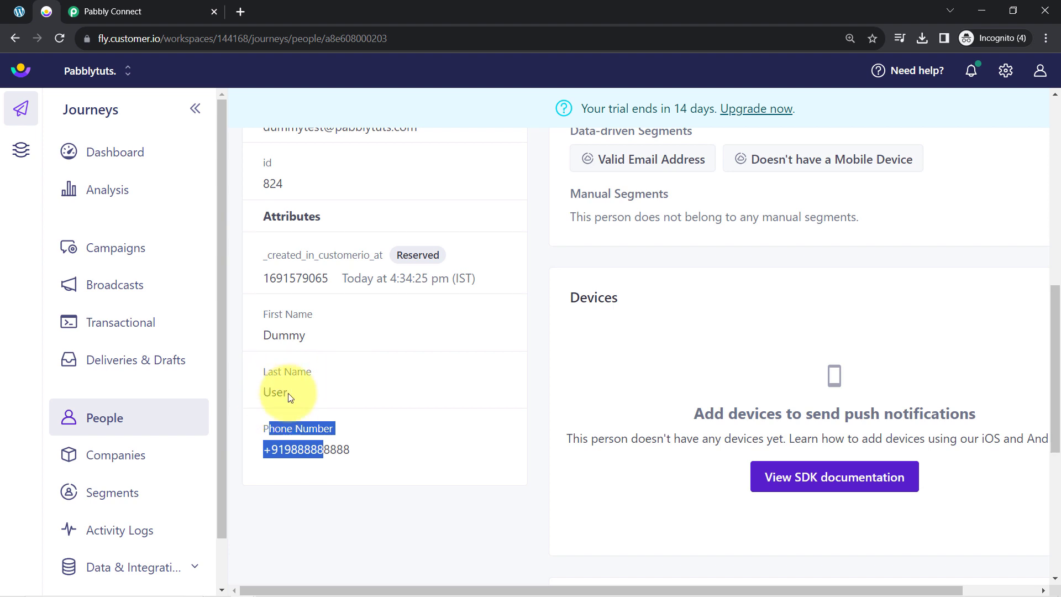
- Glance at the Gravity Forms webhook settings in WordPress, then return to the top of the Pabbly workflow
{"action": "left_click", "coordinate": [19, 12]}
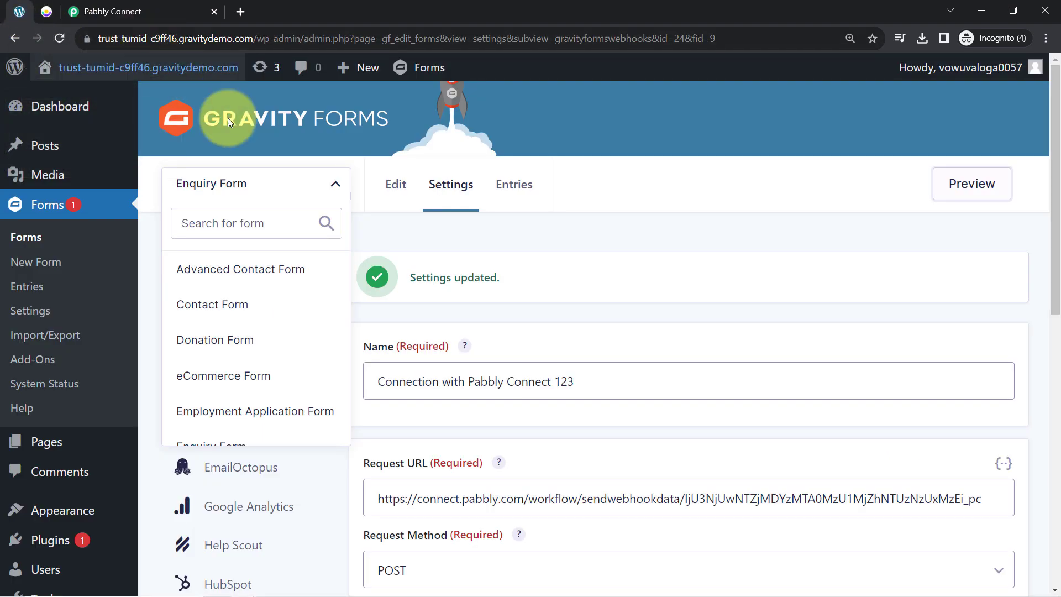
{"action": "left_click", "coordinate": [184, 138]}
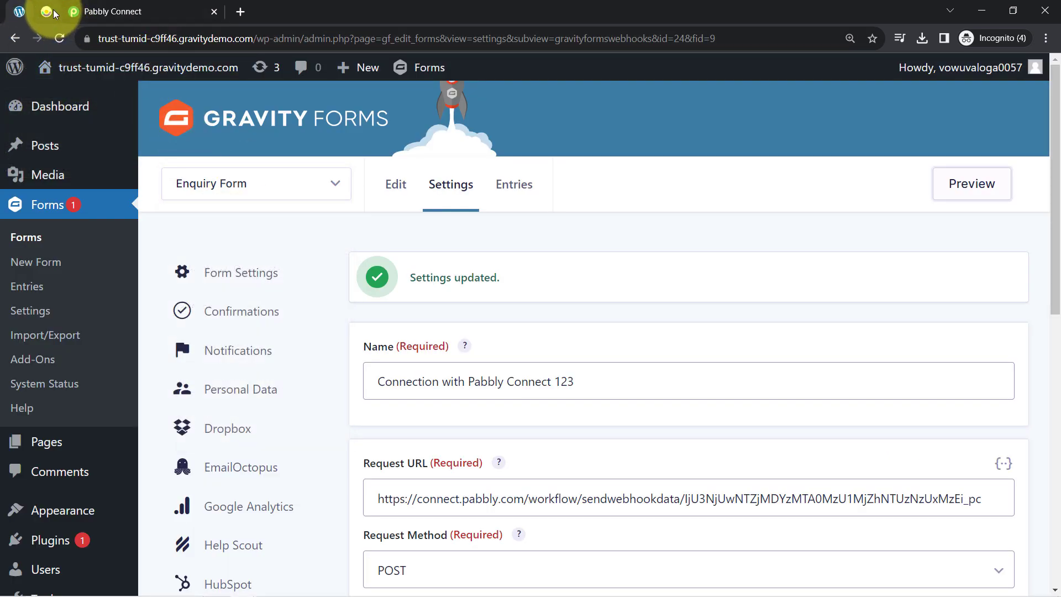
{"action": "left_click", "coordinate": [49, 12]}
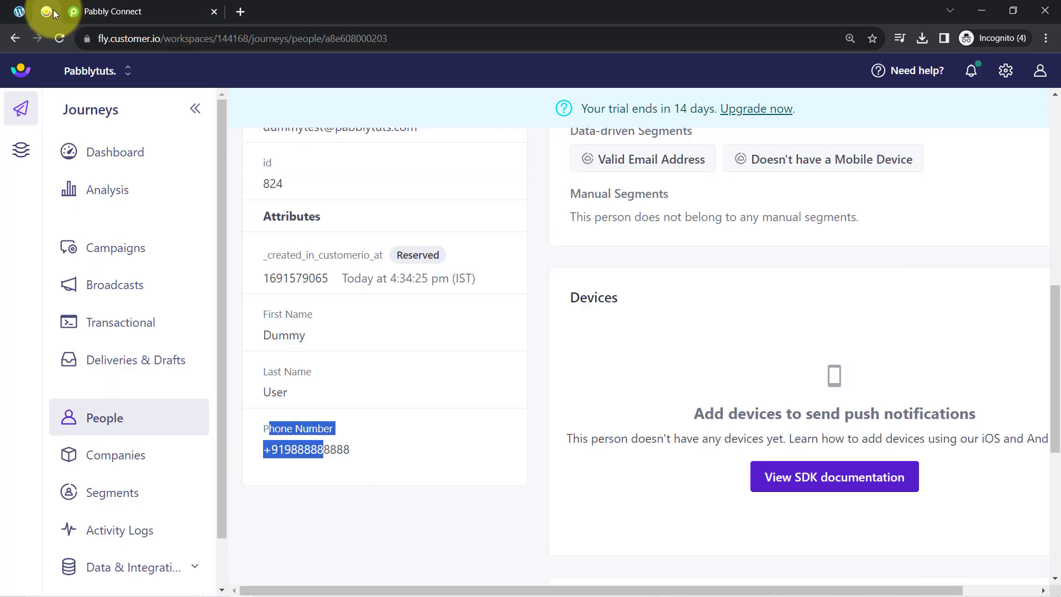
{"action": "left_click", "coordinate": [97, 11]}
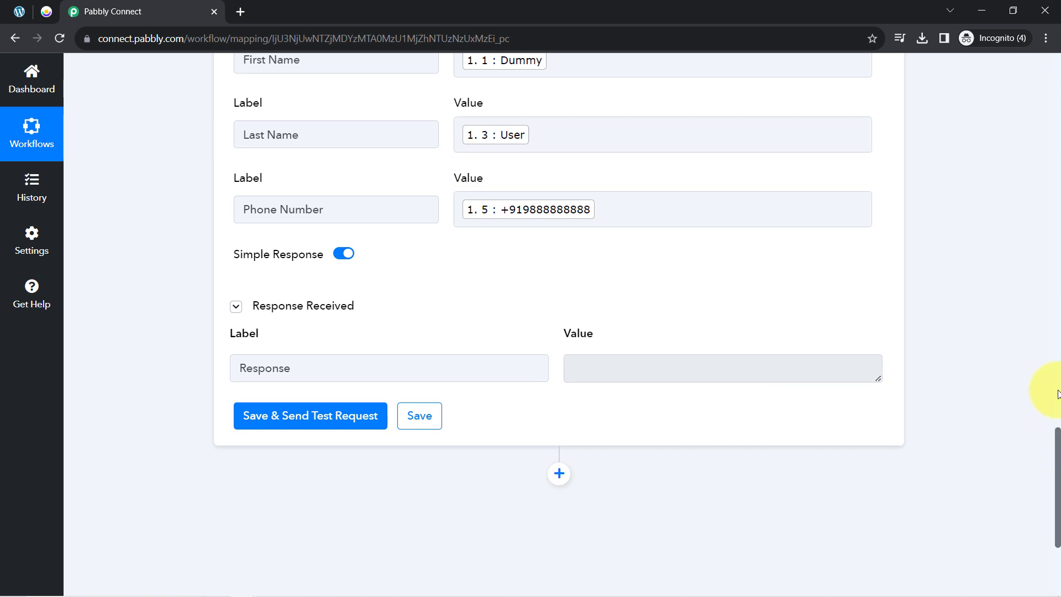
{"action": "scroll", "coordinate": [1048, 449], "scroll_direction": "up", "scroll_amount": 5}
{"action": "scroll", "coordinate": [1020, 110], "scroll_direction": "up", "scroll_amount": 7}
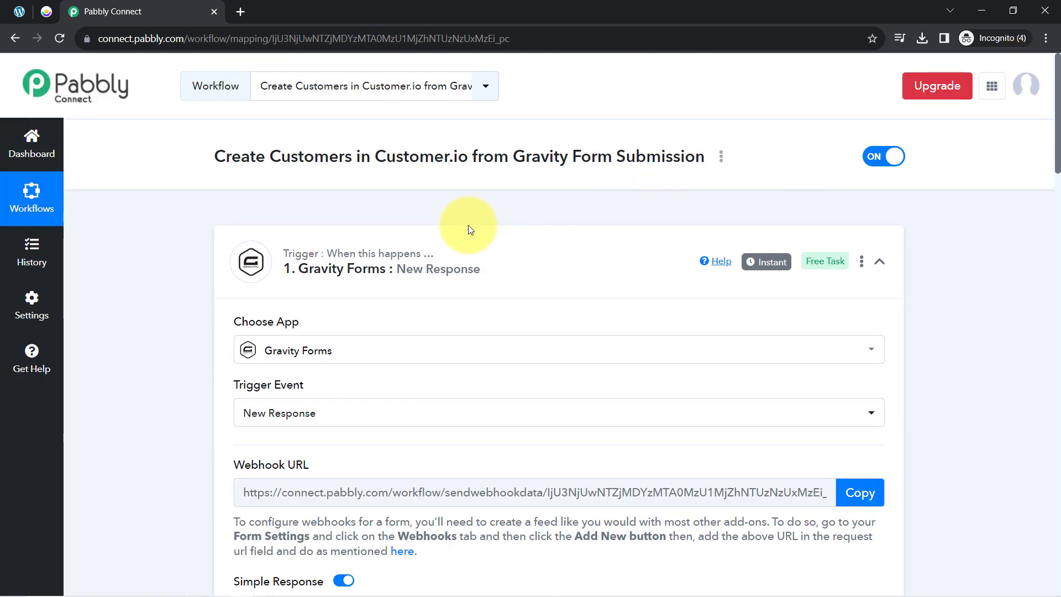
- Collapse the Gravity Forms New Response trigger and Customer.io Create Customer action cards
{"action": "left_click", "coordinate": [435, 253]}
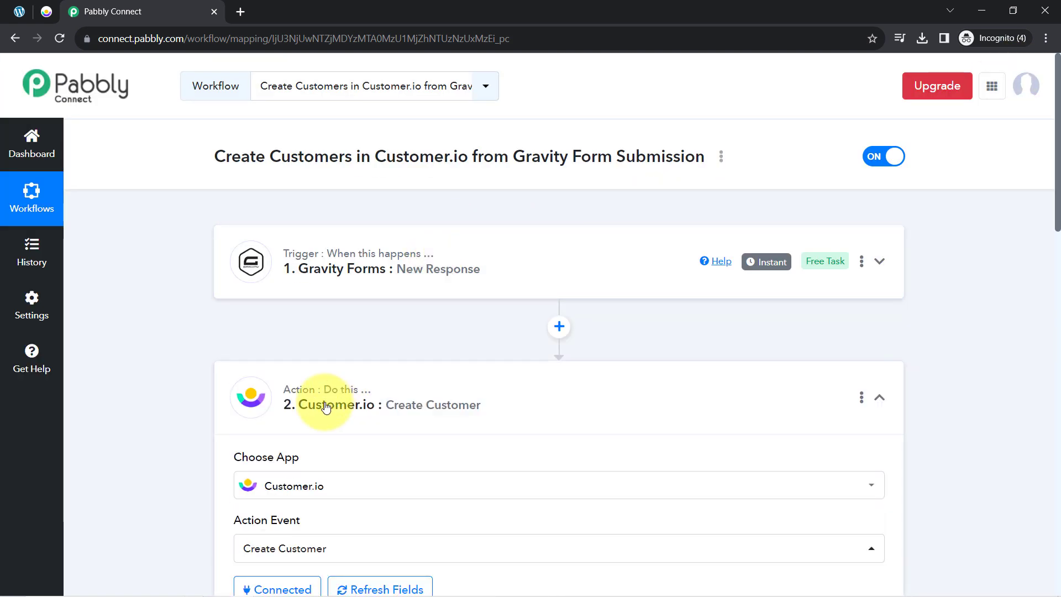
{"action": "left_click", "coordinate": [326, 405]}
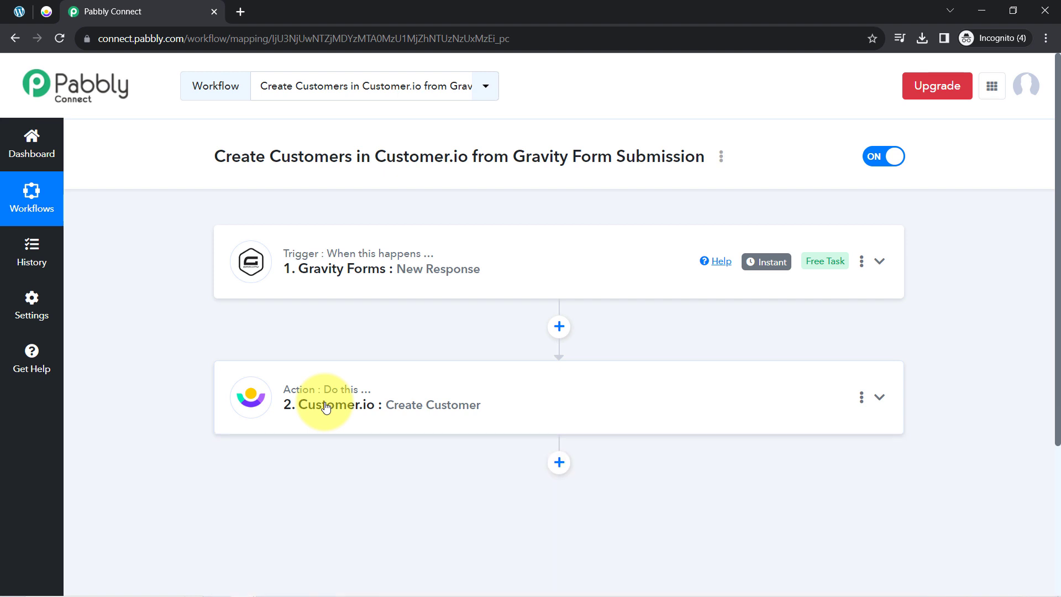
{"action": "mouse_move", "coordinate": [325, 398]}
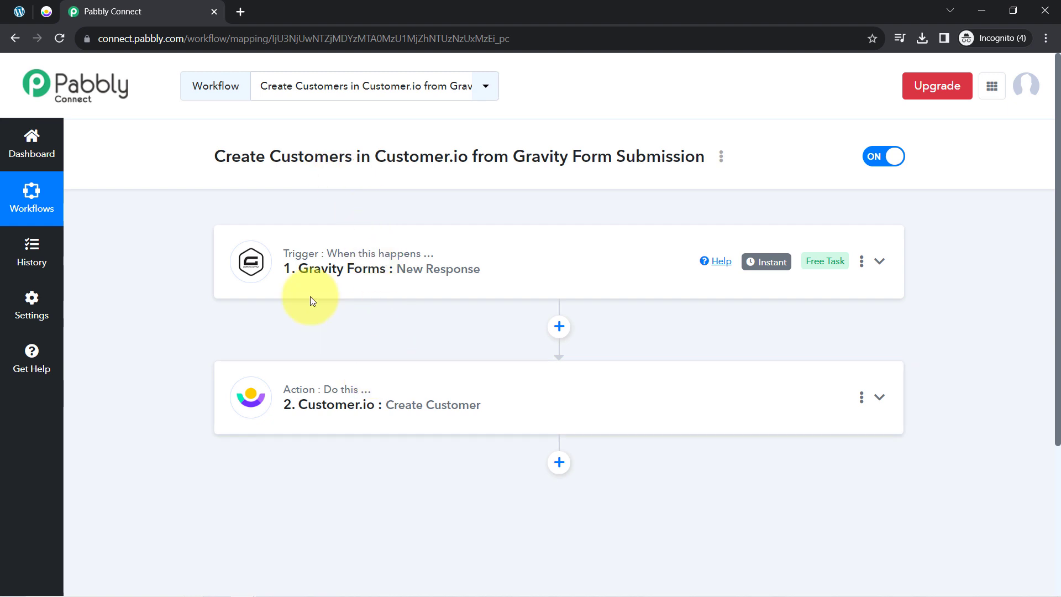
{"action": "mouse_move", "coordinate": [355, 296]}
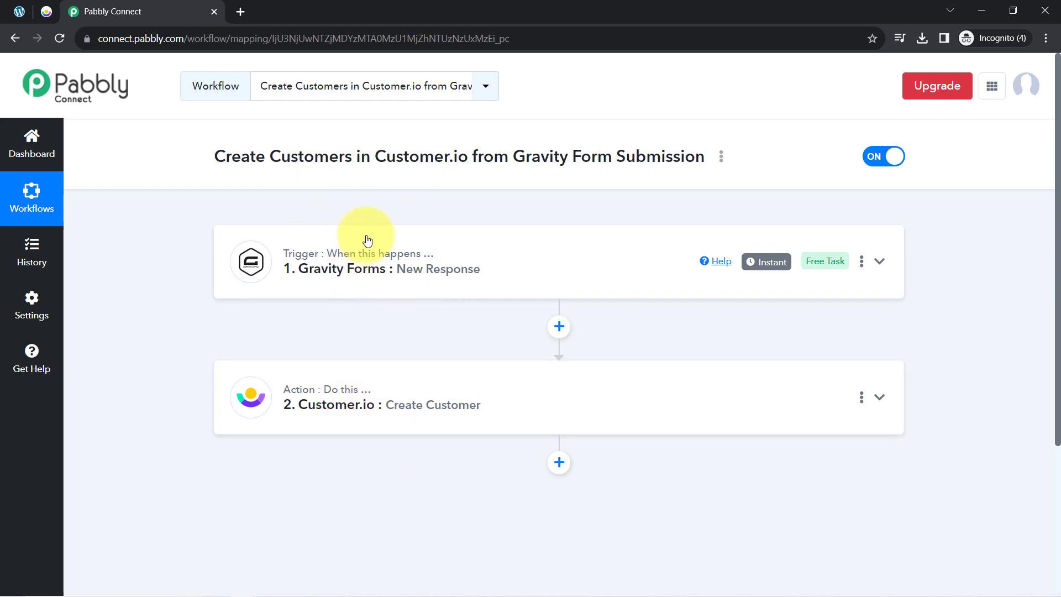
- Copy the workflow's share link from the Share option and close the Share Workflow dialog
{"action": "left_click", "coordinate": [721, 158]}
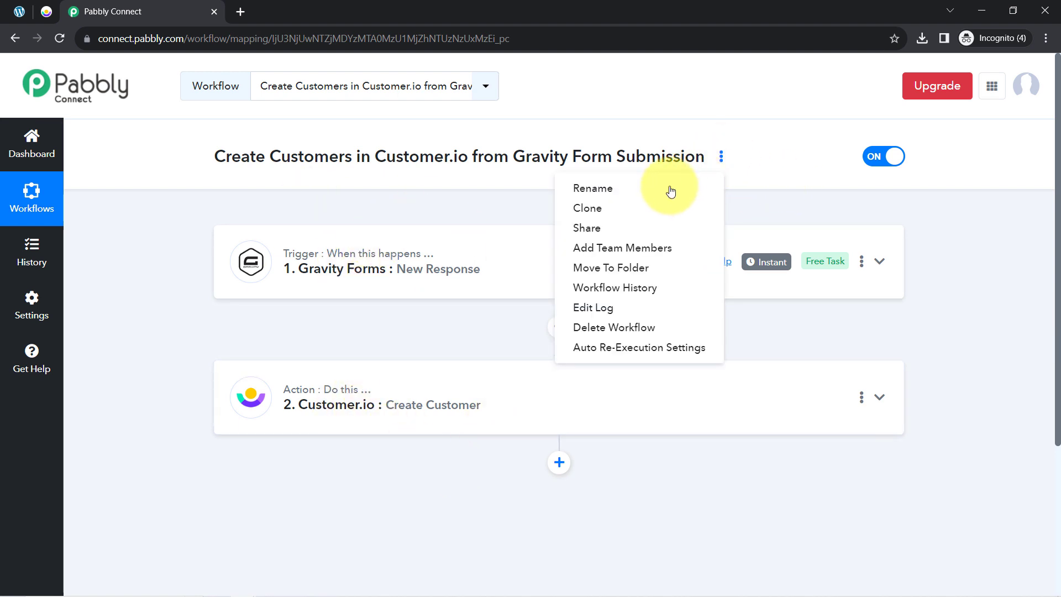
{"action": "left_click", "coordinate": [605, 229]}
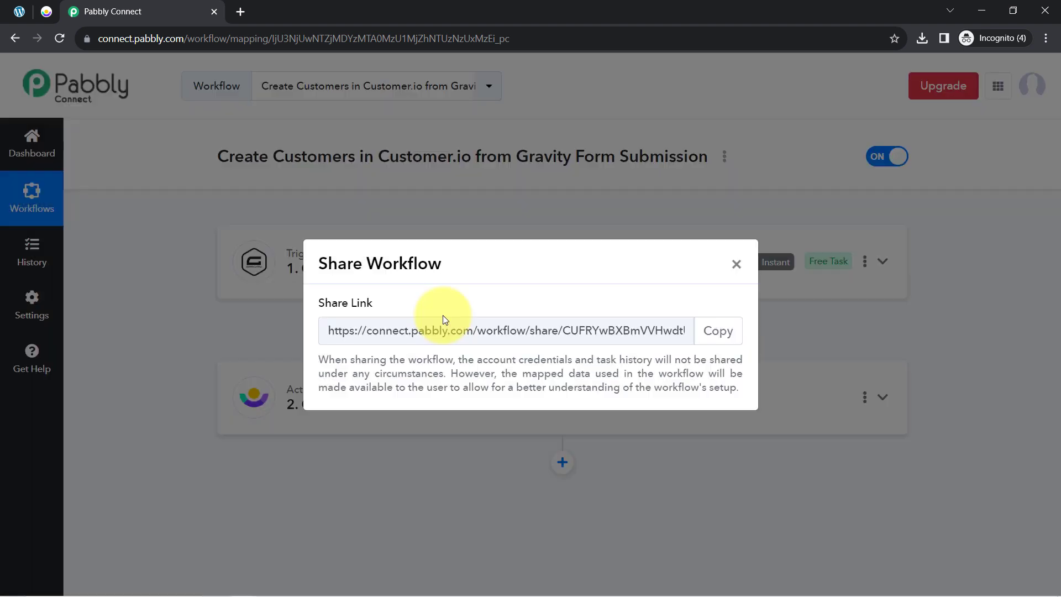
{"action": "left_click", "coordinate": [717, 330]}
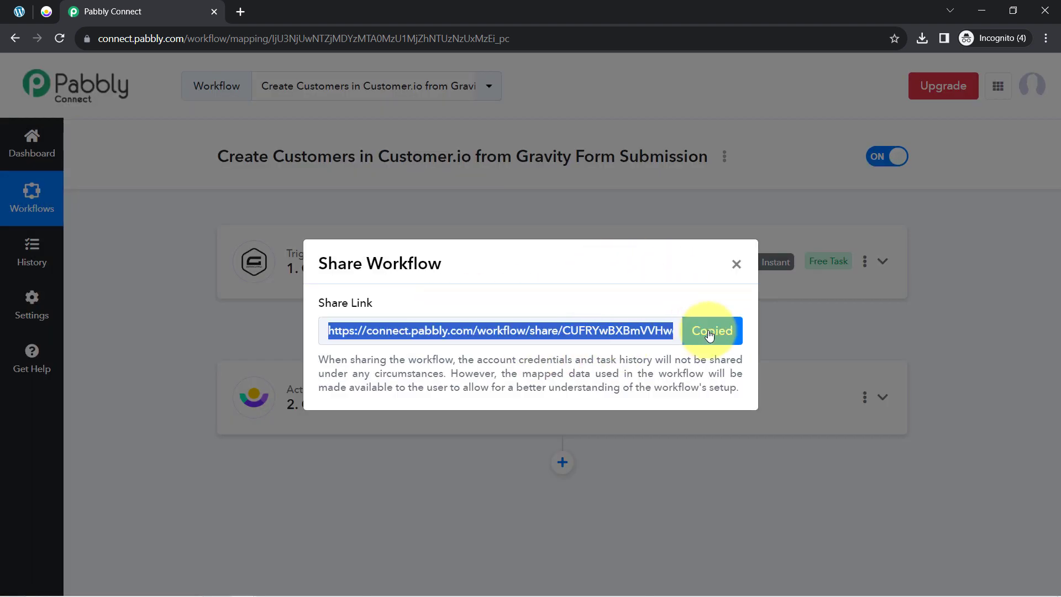
{"action": "left_click", "coordinate": [735, 265]}
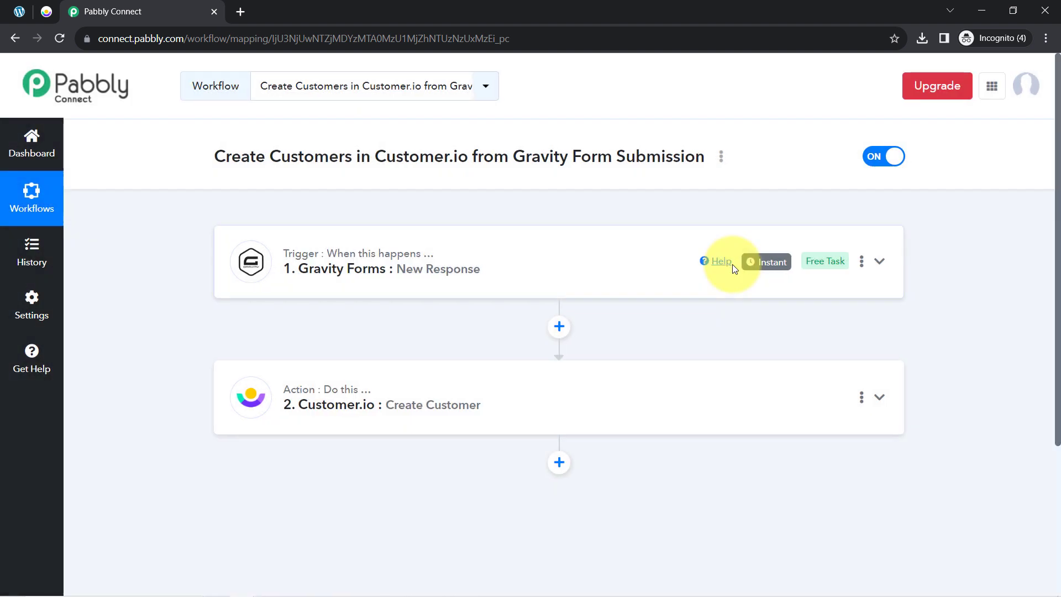